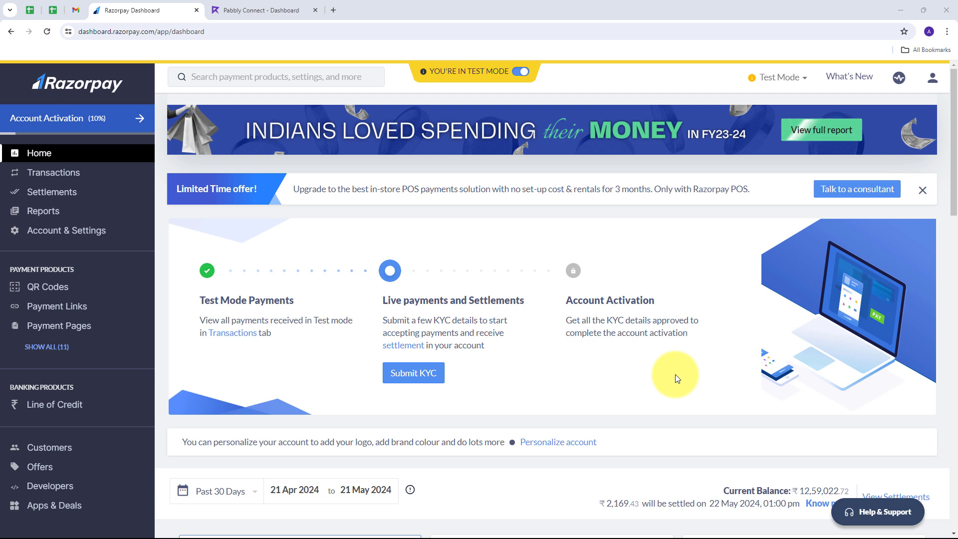
# Open pabbly.com in a new browser tab.
pyautogui.click(259, 10)
pyautogui.click(129, 10)
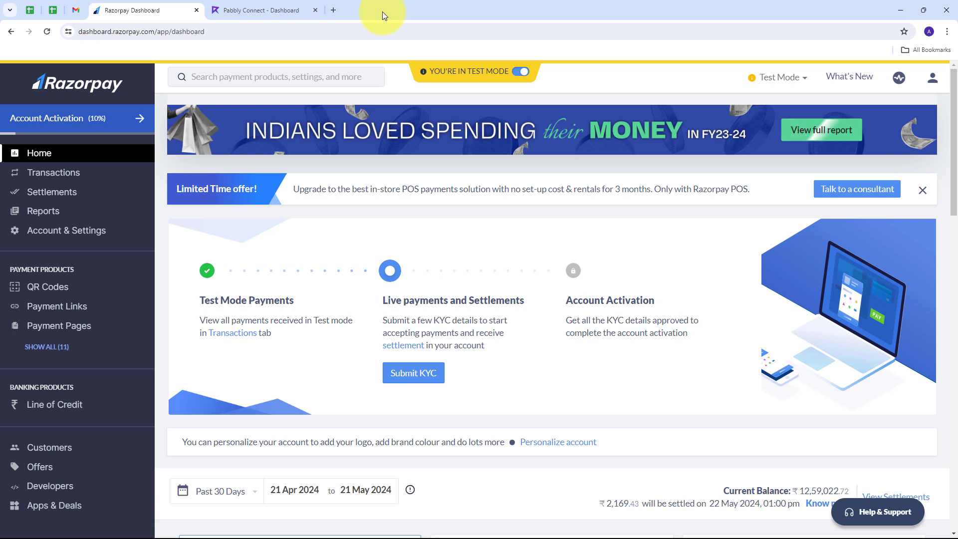
pyautogui.click(333, 10)
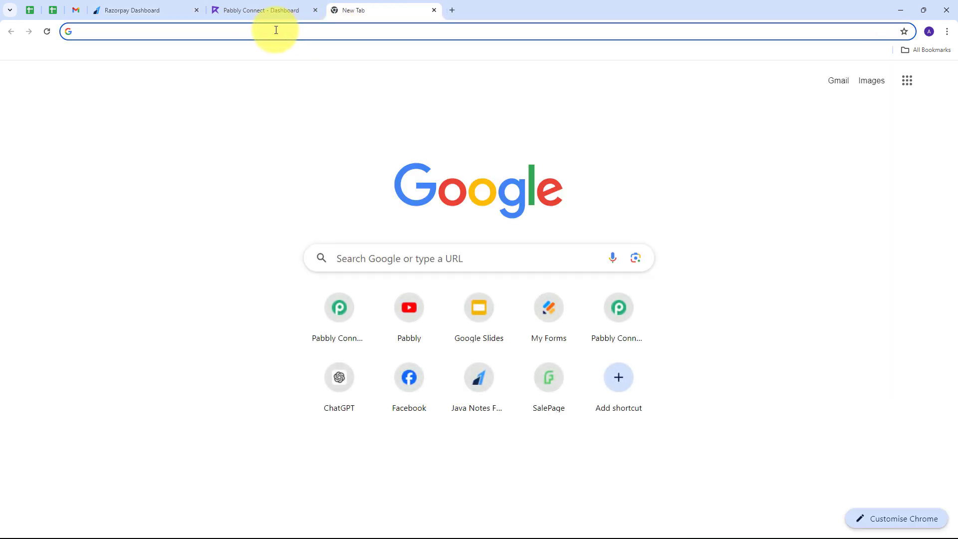
pyautogui.write('pabbly.com')
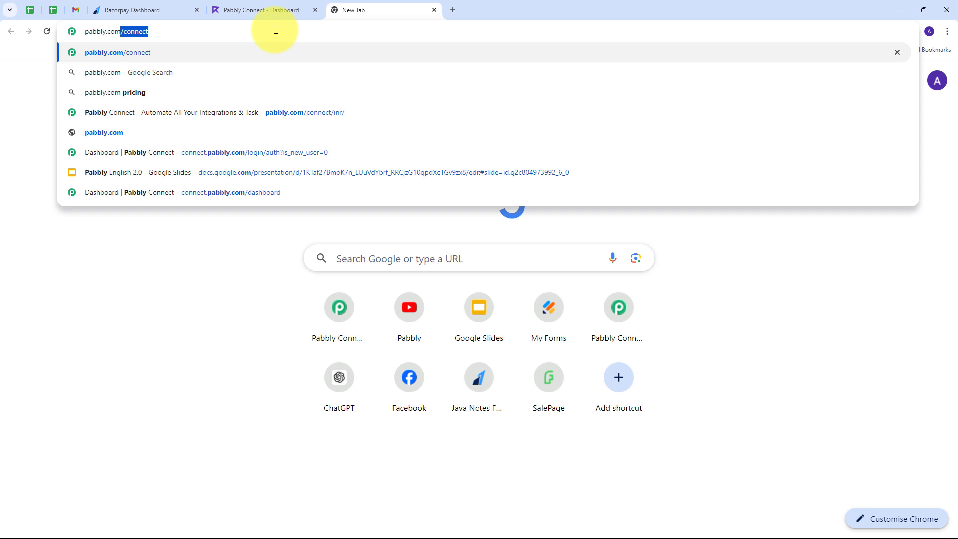
pyautogui.press('Return')
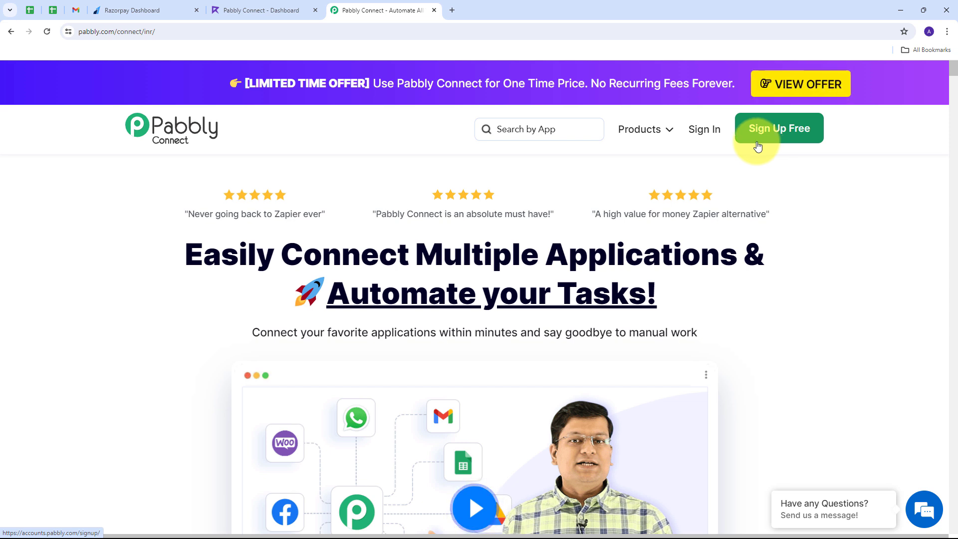
# Sign in to Pabbly to reach the All Pabbly Apps page.
pyautogui.click(701, 143)
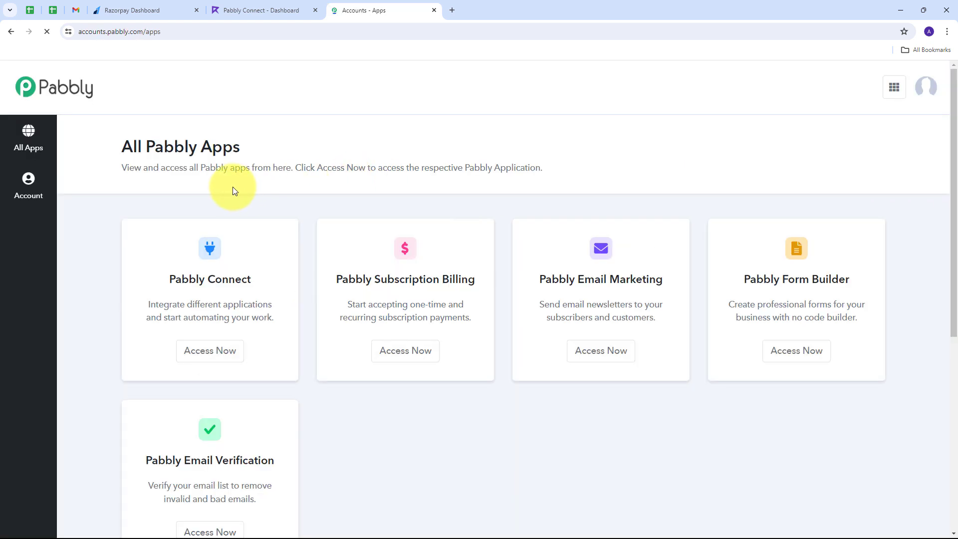
pyautogui.scroll(-2, 224, 188)
pyautogui.scroll(2, 224, 188)
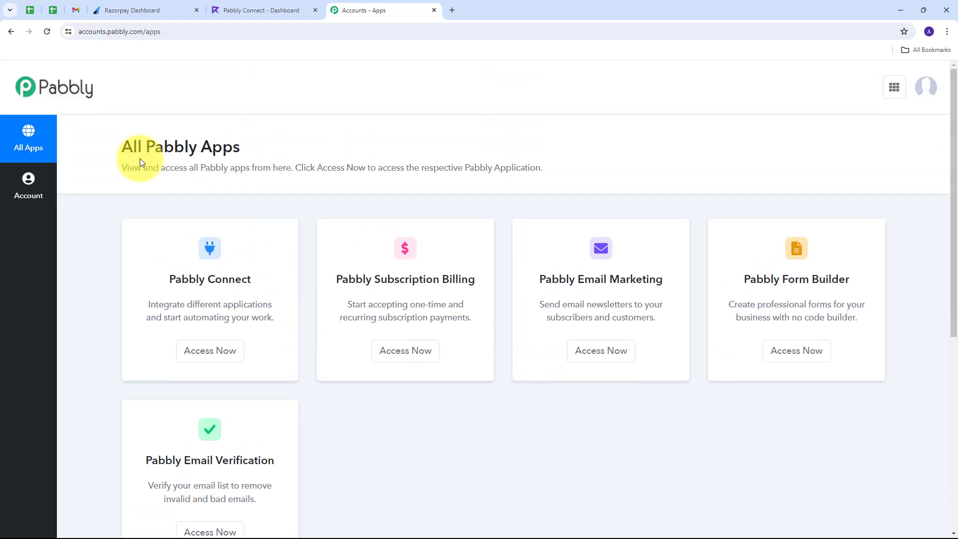
pyautogui.scroll(-1, 325, 270)
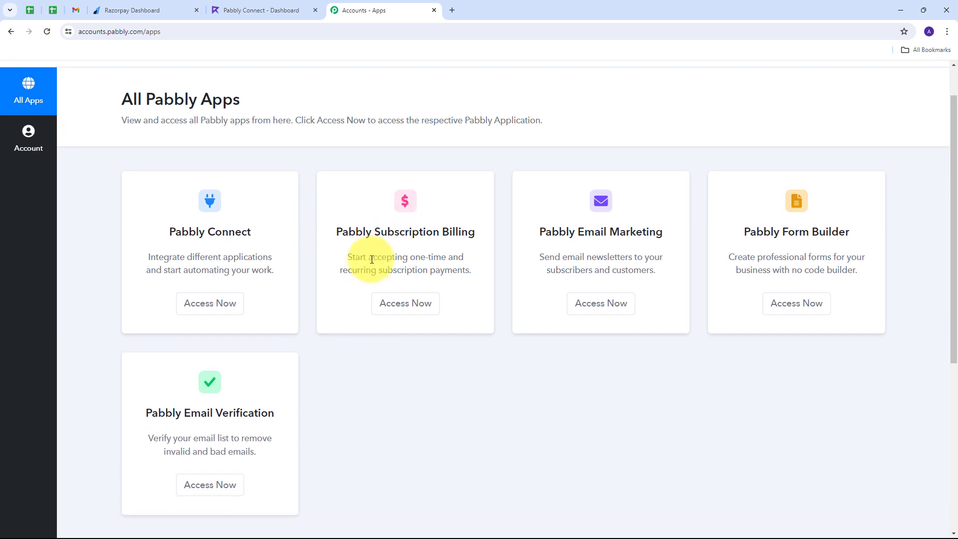
pyautogui.scroll(1, 274, 254)
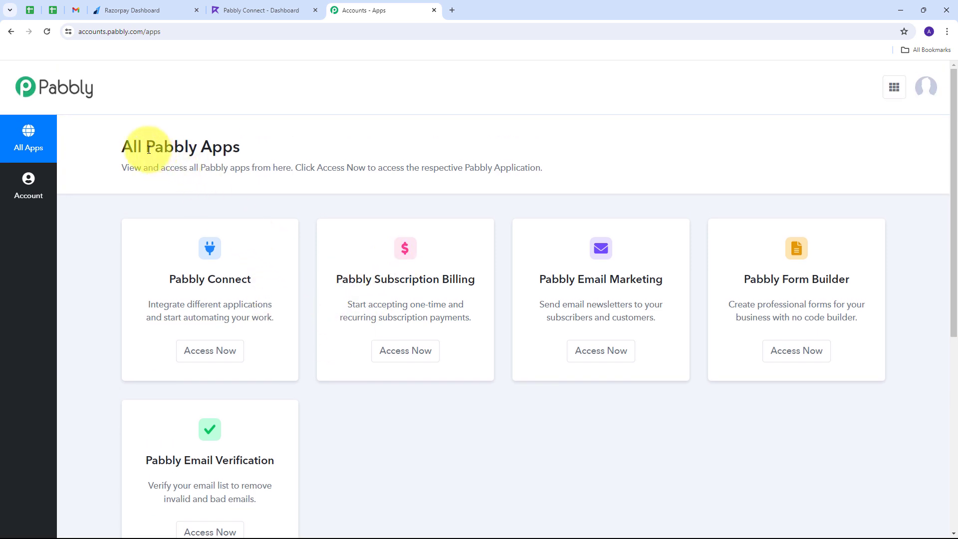
# Open the Pabbly Connect app dashboard.
pyautogui.click(206, 357)
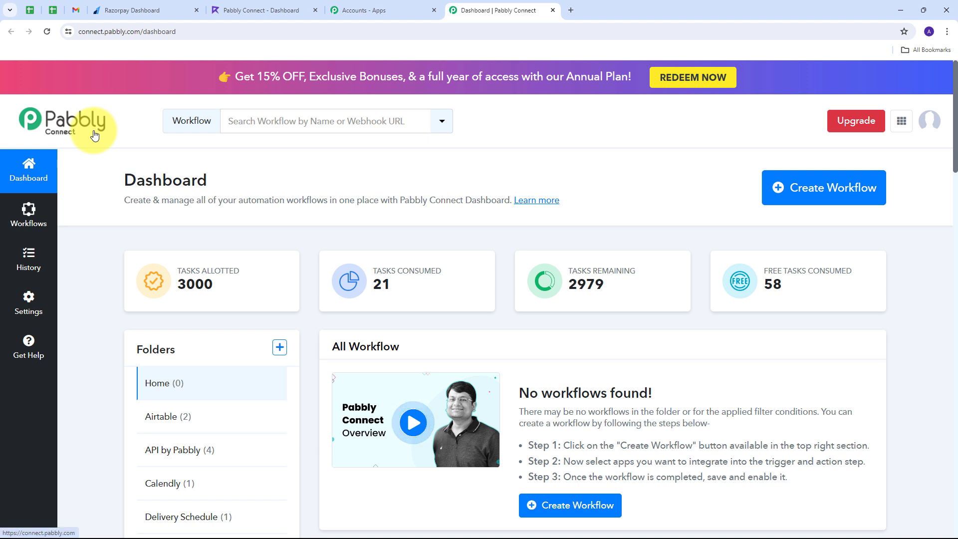
pyautogui.scroll(-1, 399, 349)
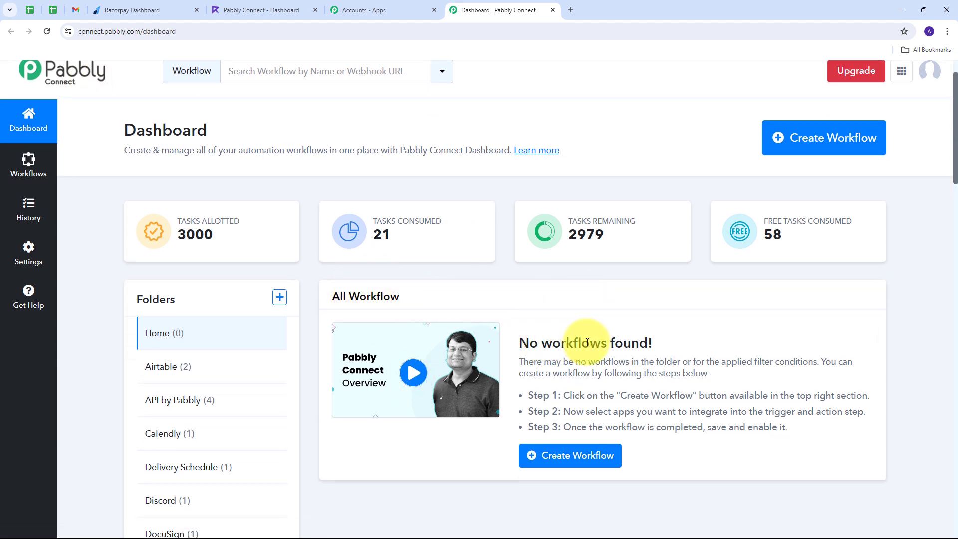
pyautogui.moveTo(177, 308)
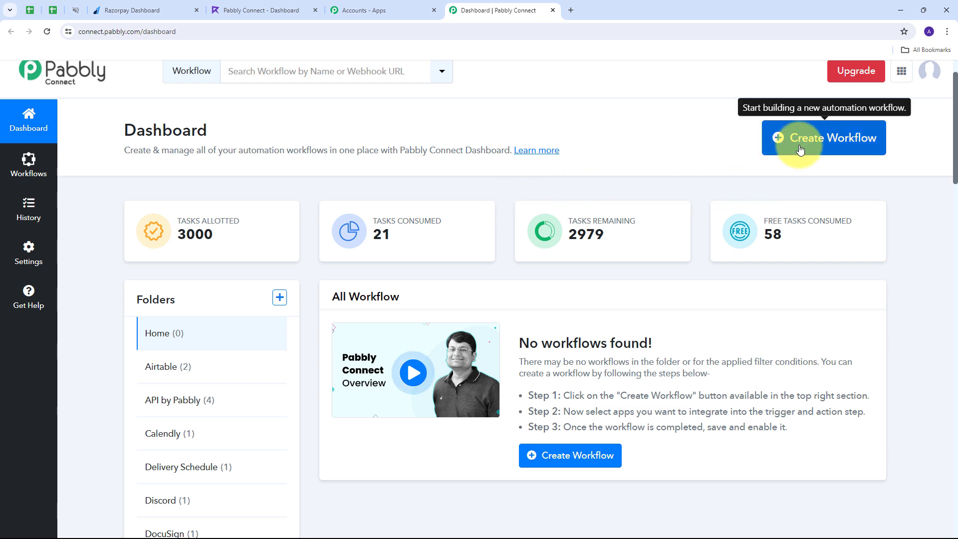
# Create a workflow named 'Generate and Send GST Invoice on Successful Razorpay Payment' in the Razorpay folder.
pyautogui.click(777, 151)
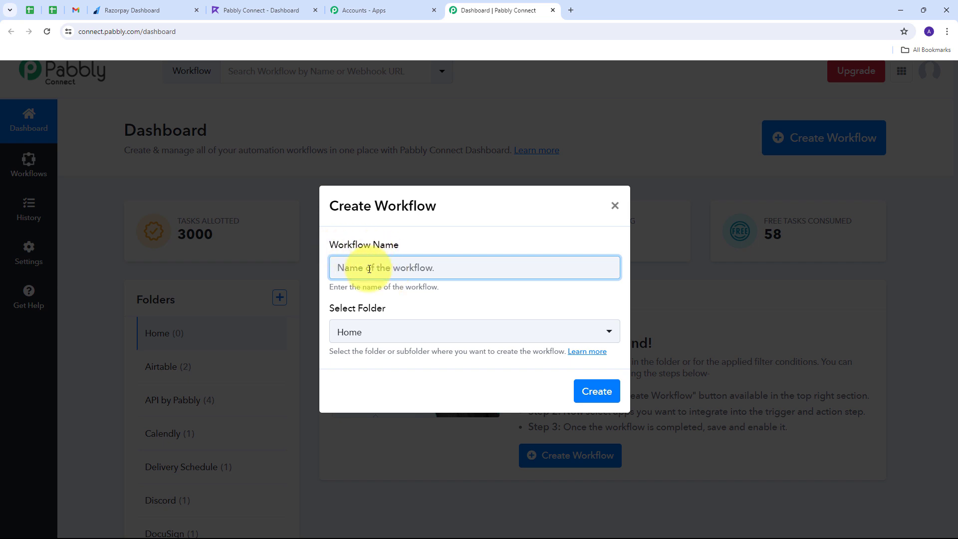
pyautogui.hotkey('ctrl', 'v')
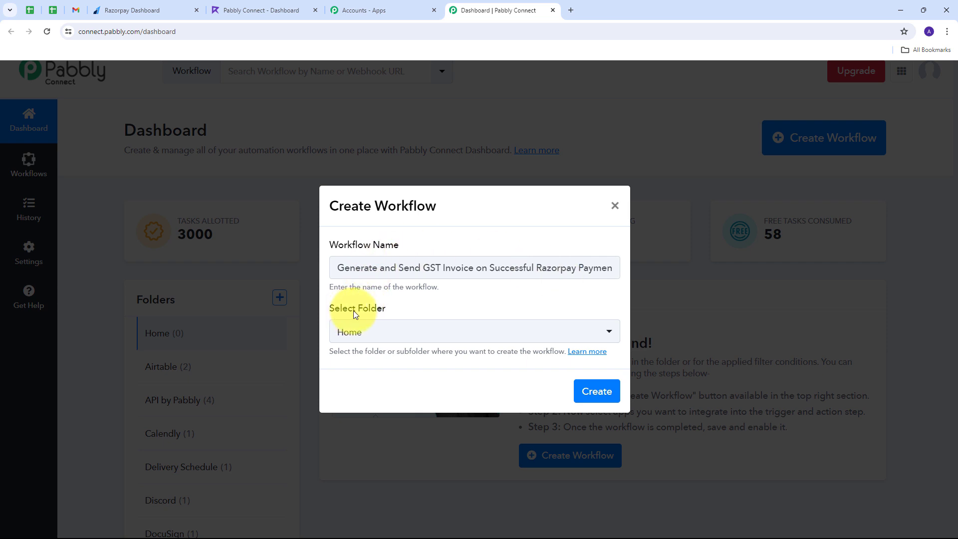
pyautogui.click(483, 331)
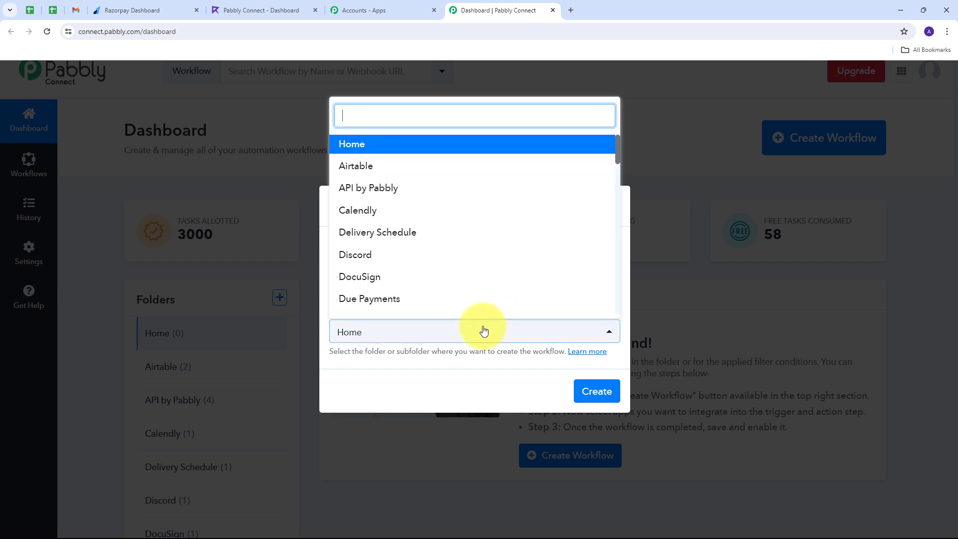
pyautogui.scroll(-4, 414, 208)
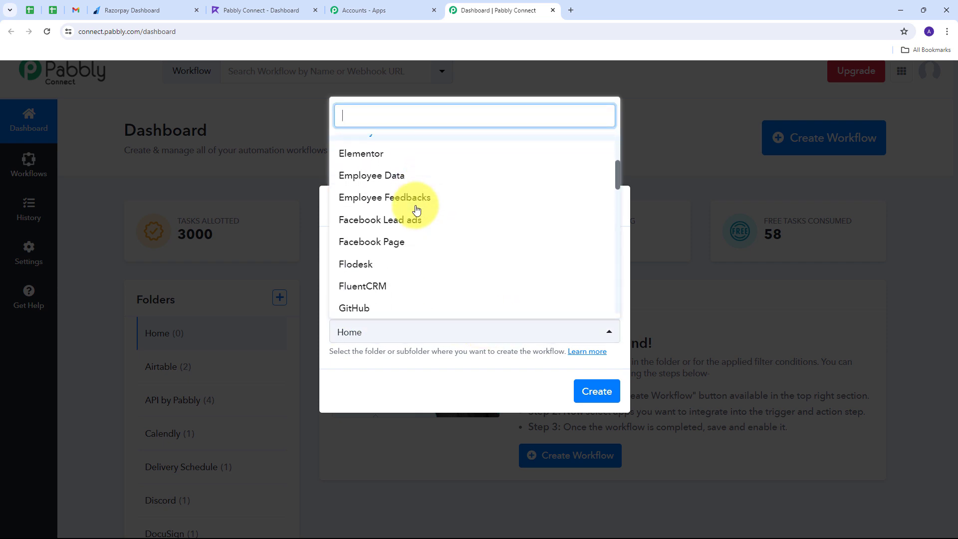
pyautogui.scroll(-5, 416, 210)
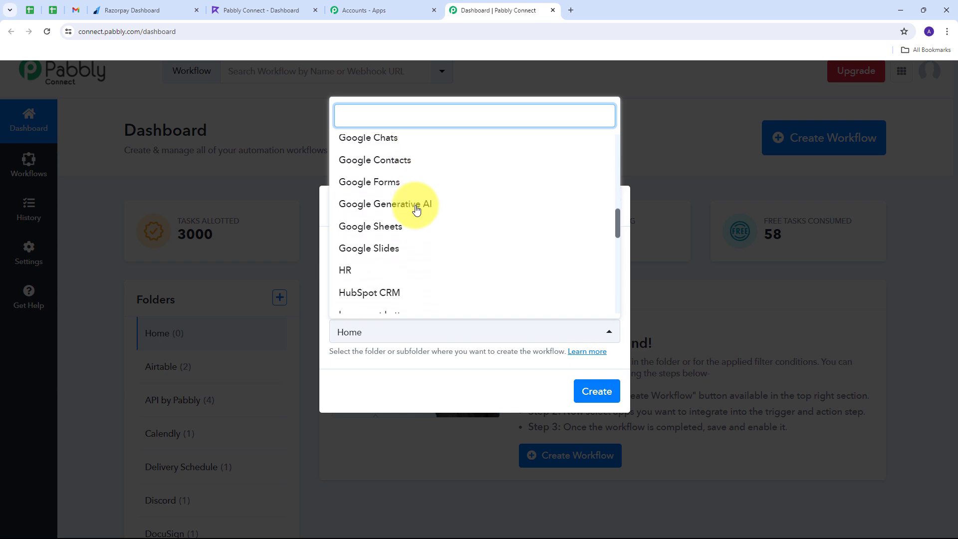
pyautogui.scroll(-5, 416, 209)
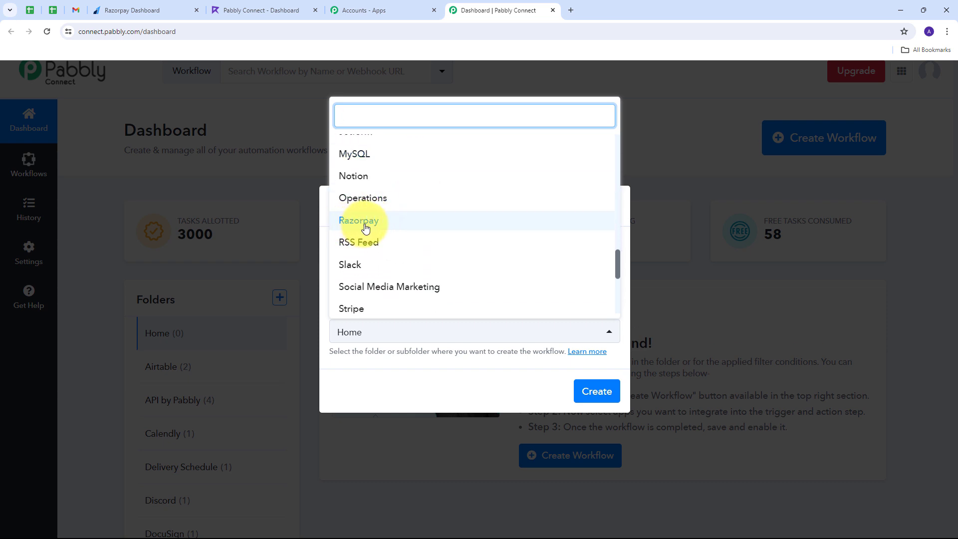
pyautogui.click(365, 227)
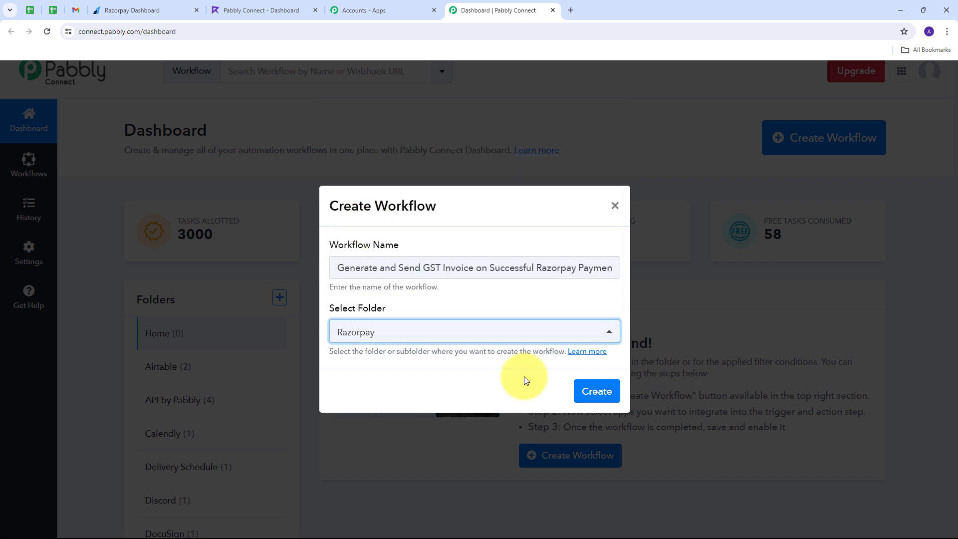
pyautogui.click(594, 390)
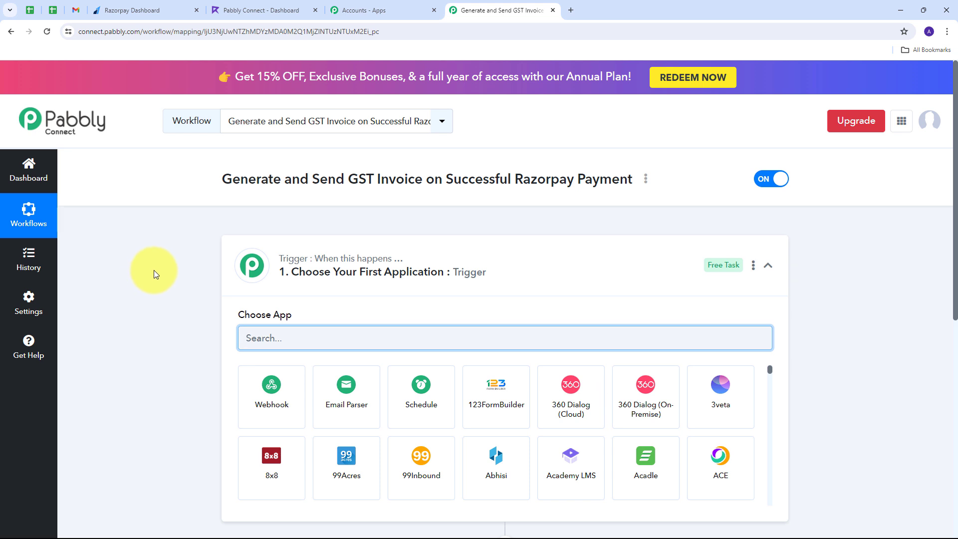
# Set the trigger app to Razorpay with the Order Paid trigger event.
pyautogui.scroll(-3, 153, 271)
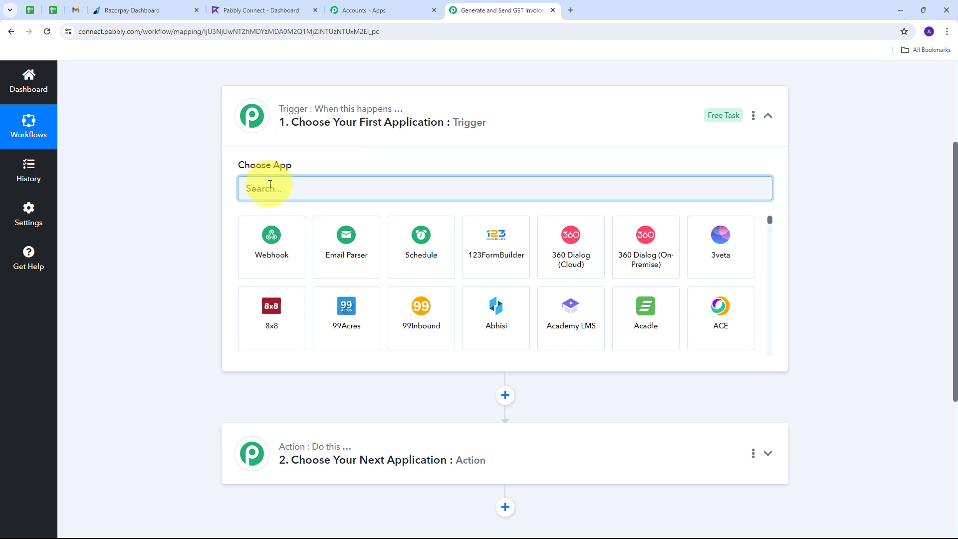
pyautogui.write('Razorpay')
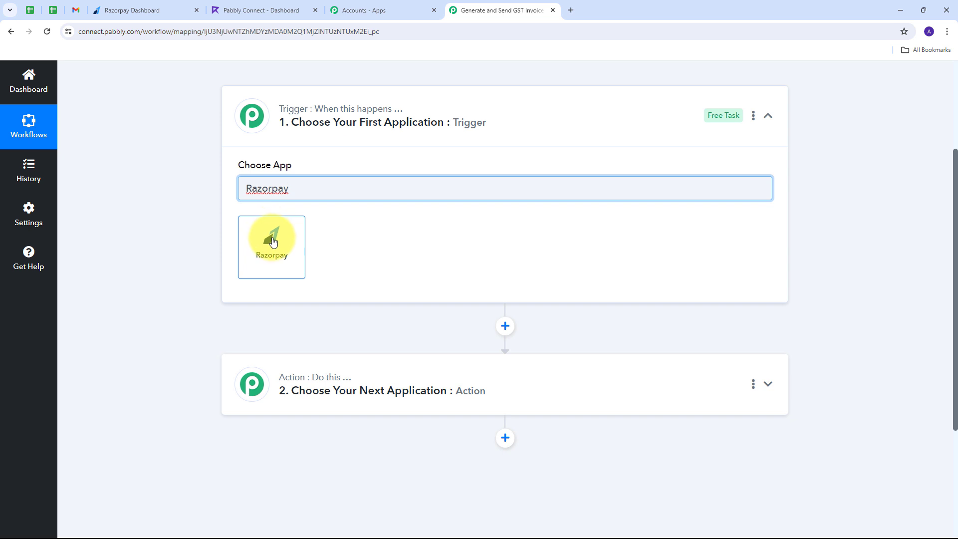
pyautogui.click(273, 241)
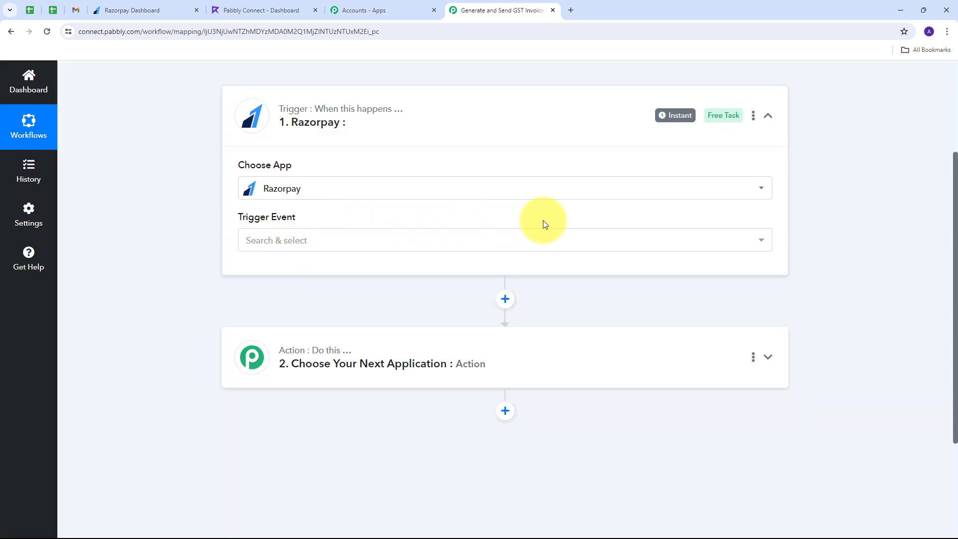
pyautogui.click(533, 235)
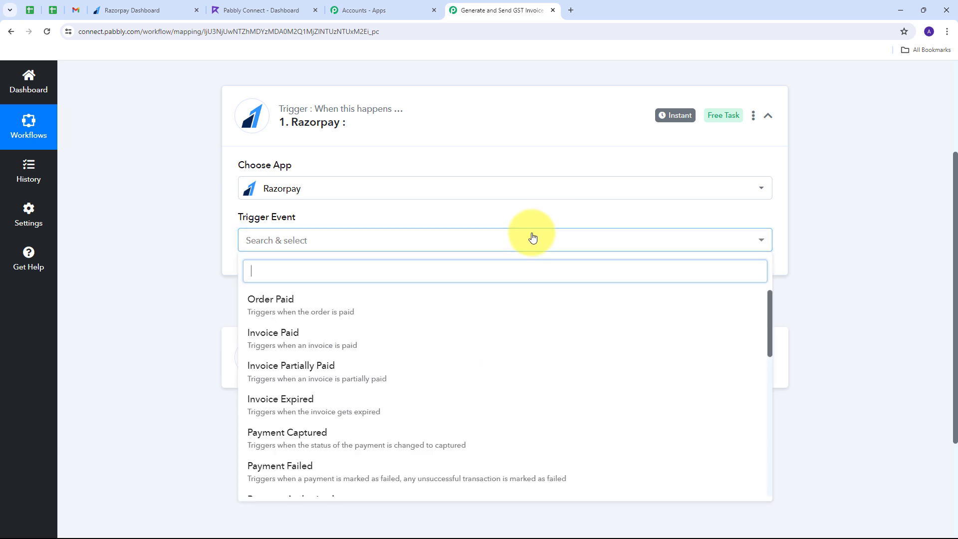
pyautogui.click(294, 306)
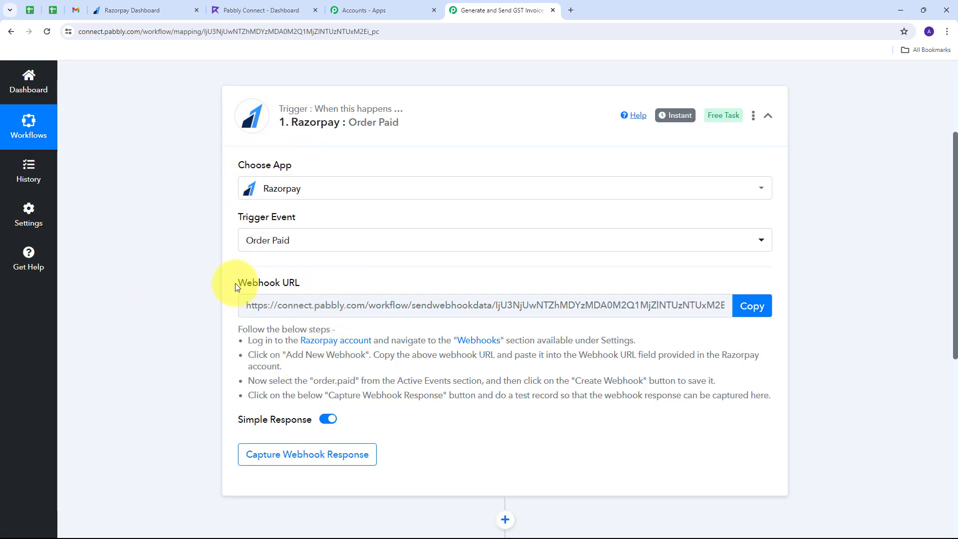
# Copy the trigger's webhook URL for use in Razorpay.
pyautogui.moveTo(235, 283); pyautogui.dragTo(327, 280)
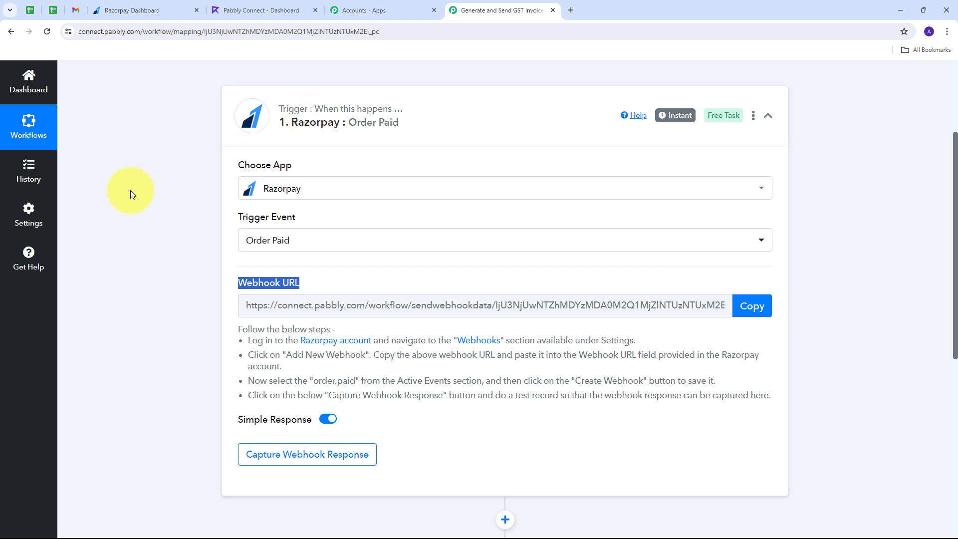
pyautogui.moveTo(247, 342); pyautogui.dragTo(726, 406)
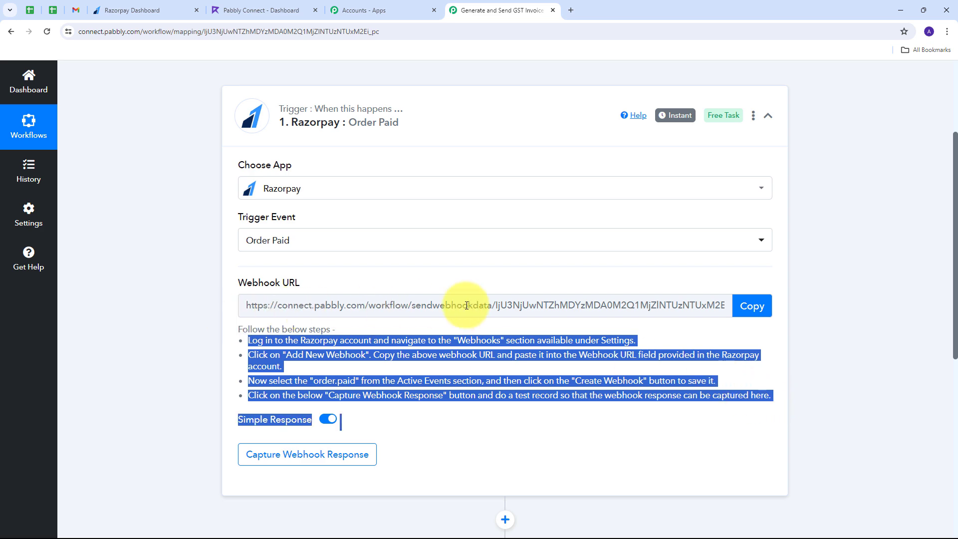
pyautogui.click(748, 305)
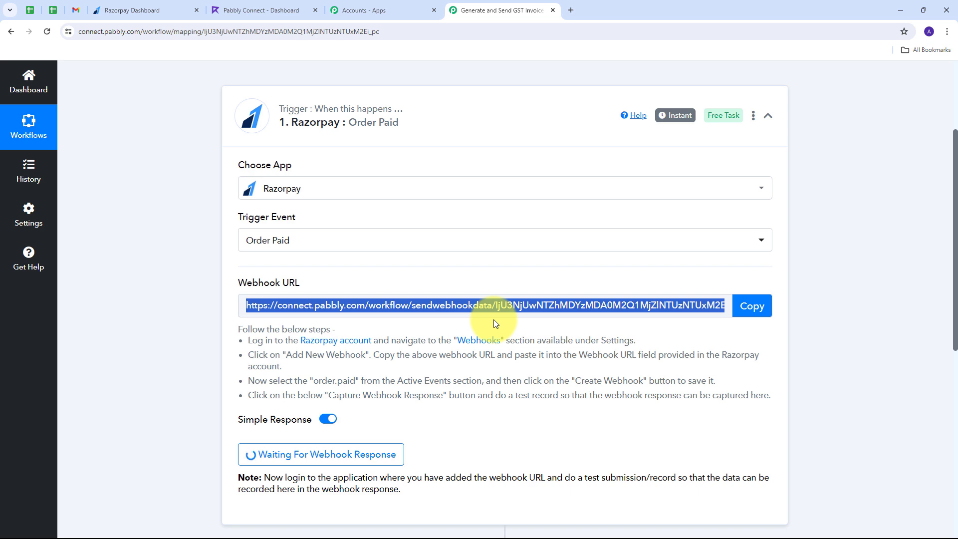
pyautogui.click(138, 10)
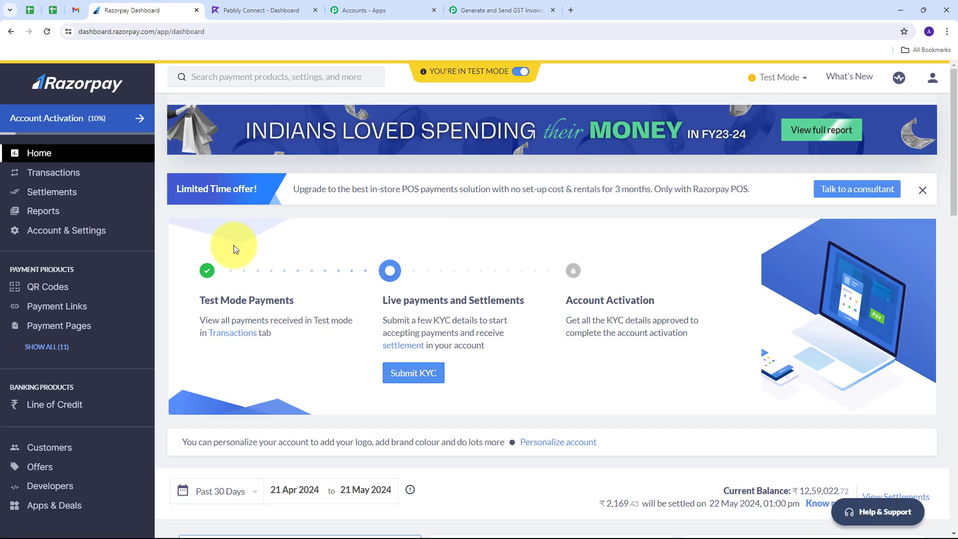
pyautogui.click(74, 238)
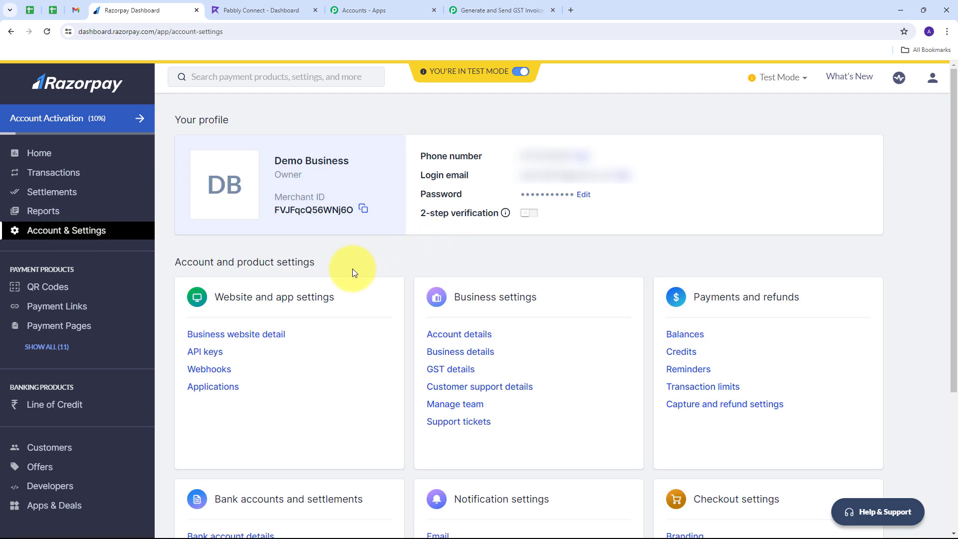
pyautogui.click(210, 369)
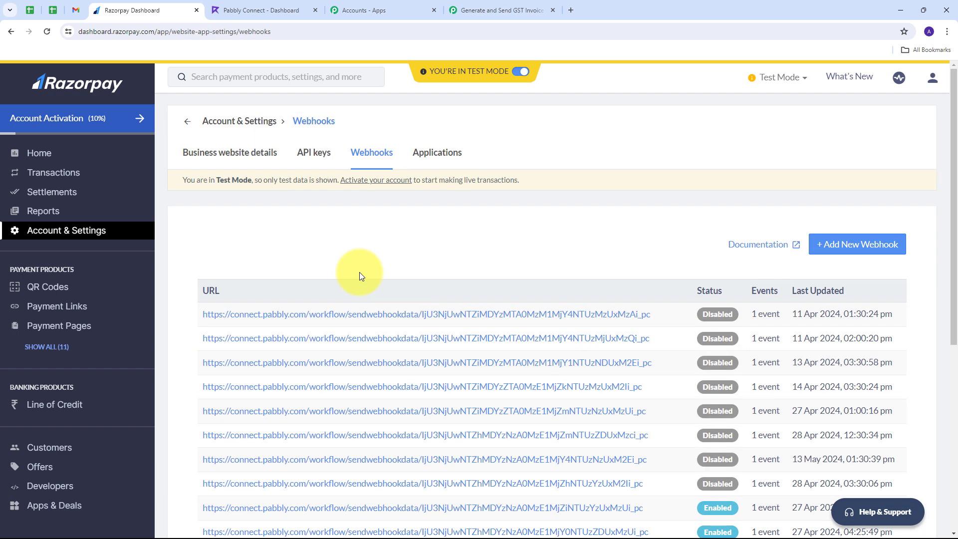
# Create a webhook with the pasted Pabbly URL, subscribed to order.paid events.
pyautogui.click(841, 252)
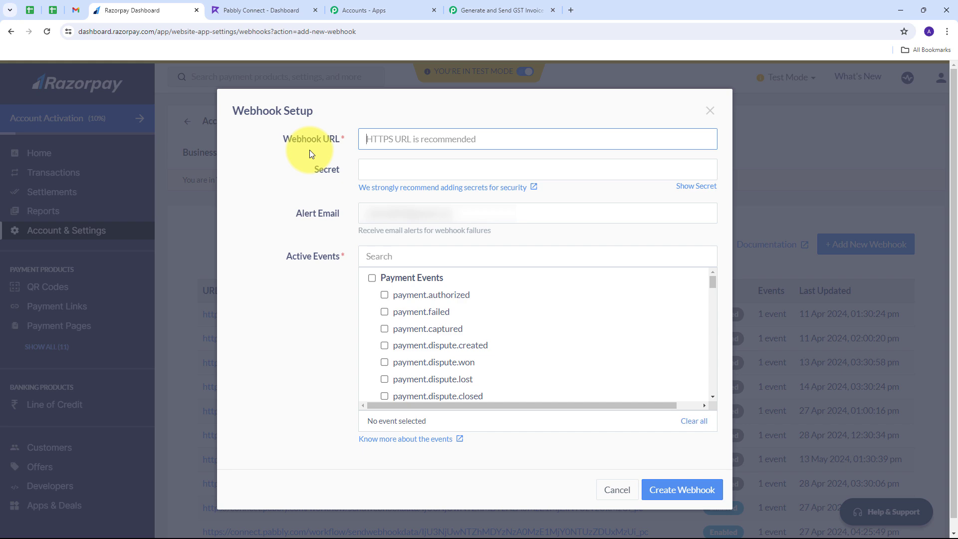
pyautogui.hotkey('ctrl', 'v')
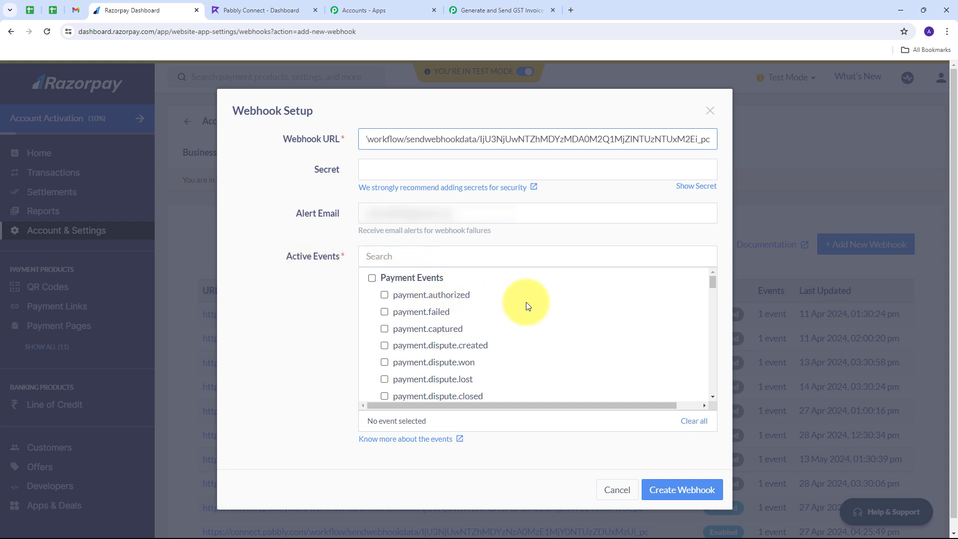
pyautogui.scroll(-6, 524, 302)
pyautogui.scroll(1, 397, 317)
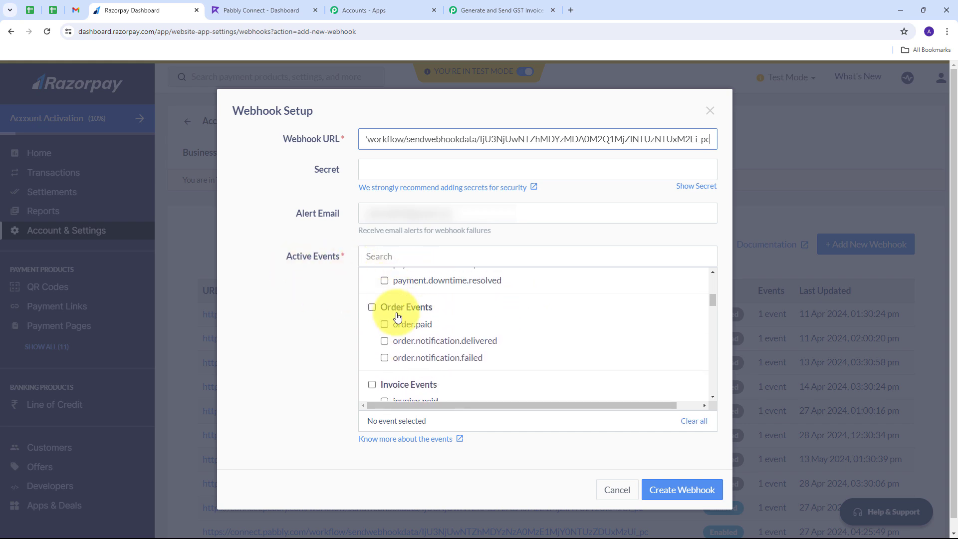
pyautogui.click(419, 326)
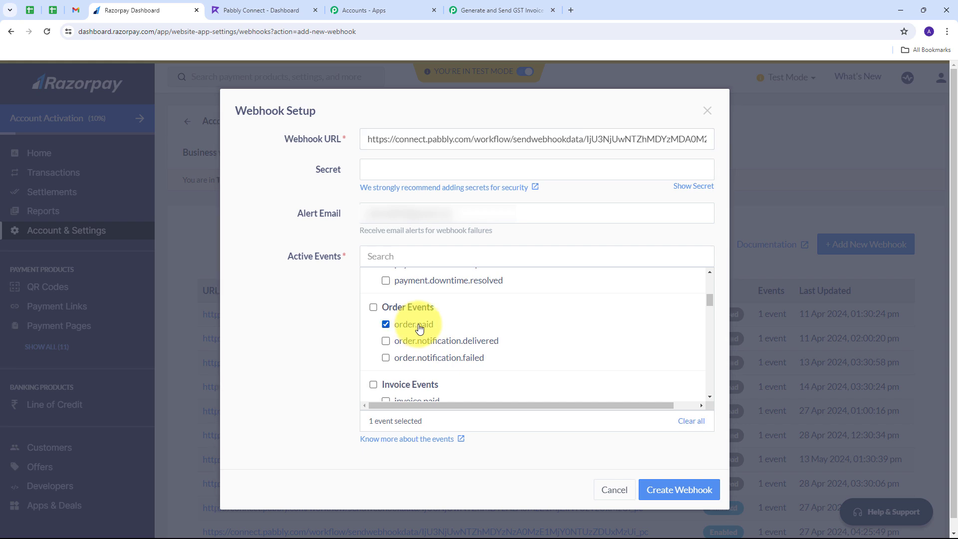
pyautogui.click(676, 489)
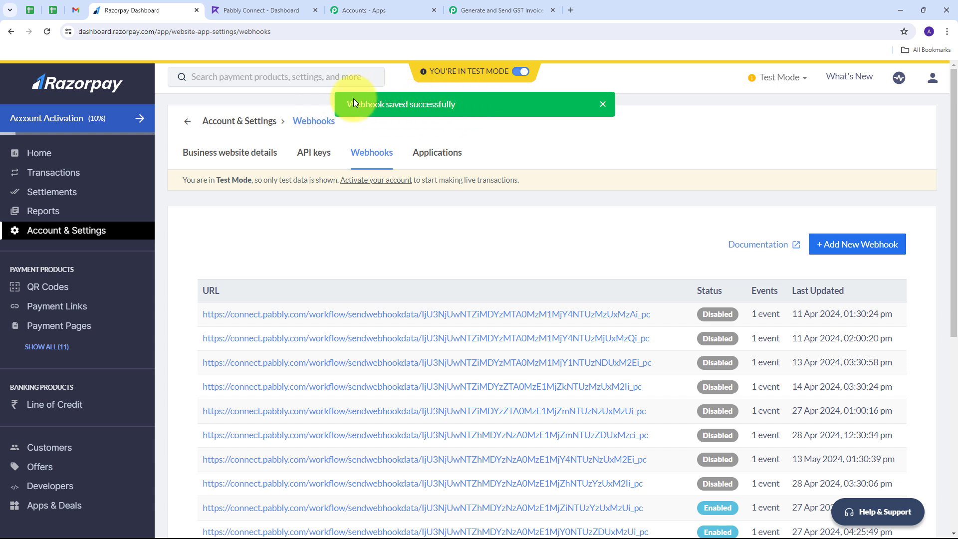
# Confirm the Order Paid trigger shows Waiting For Webhook Response, then return to Razorpay.
pyautogui.click(494, 10)
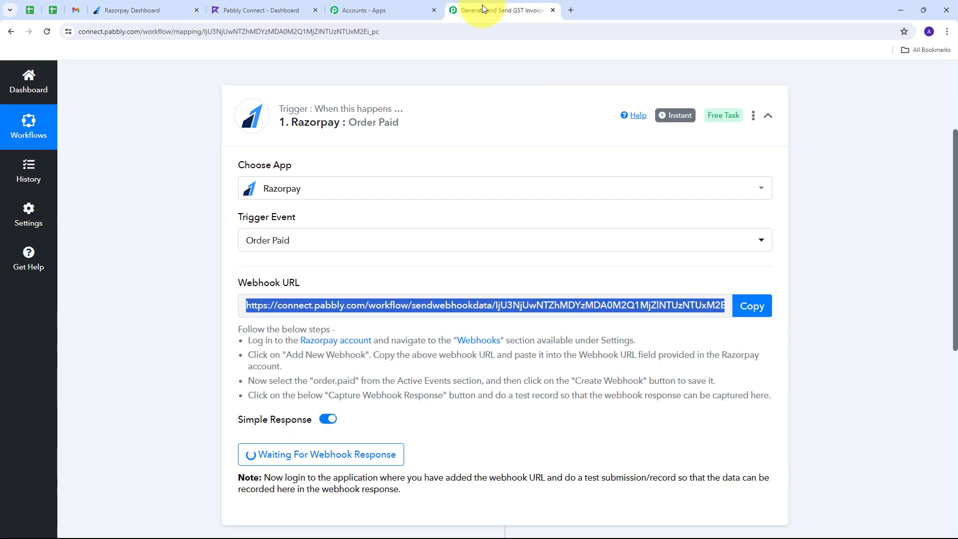
pyautogui.scroll(-4, 429, 181)
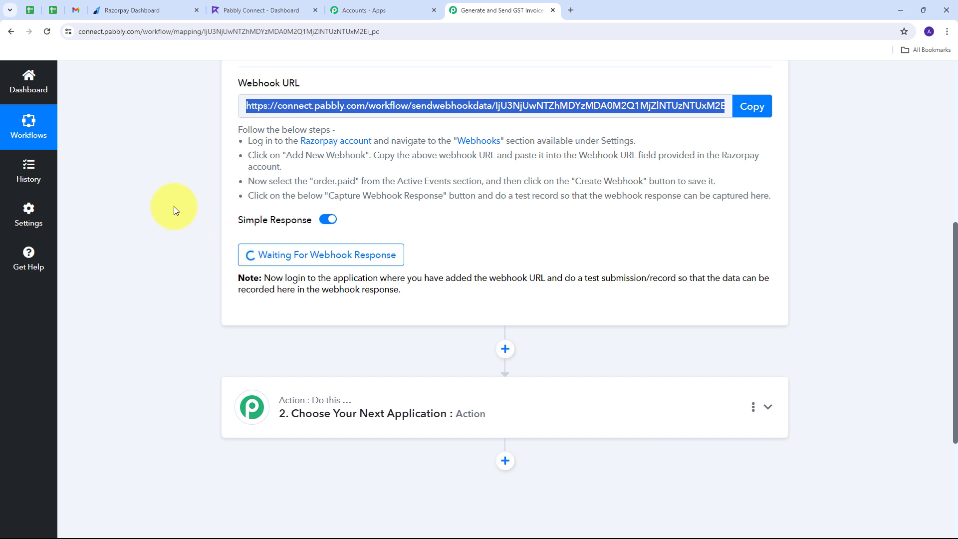
pyautogui.click(134, 10)
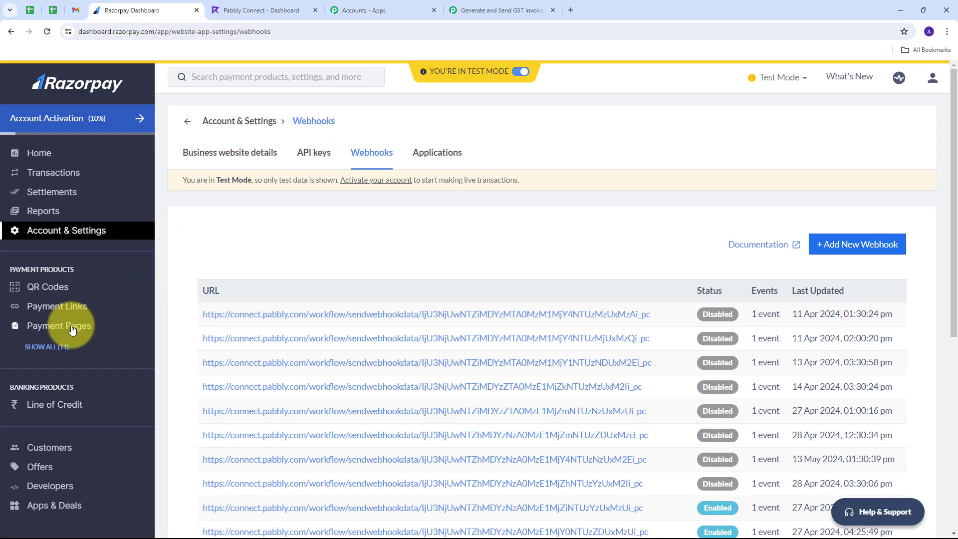
# Copy the Java Notes For Professionals payment page link and load it in a new tab.
pyautogui.click(43, 328)
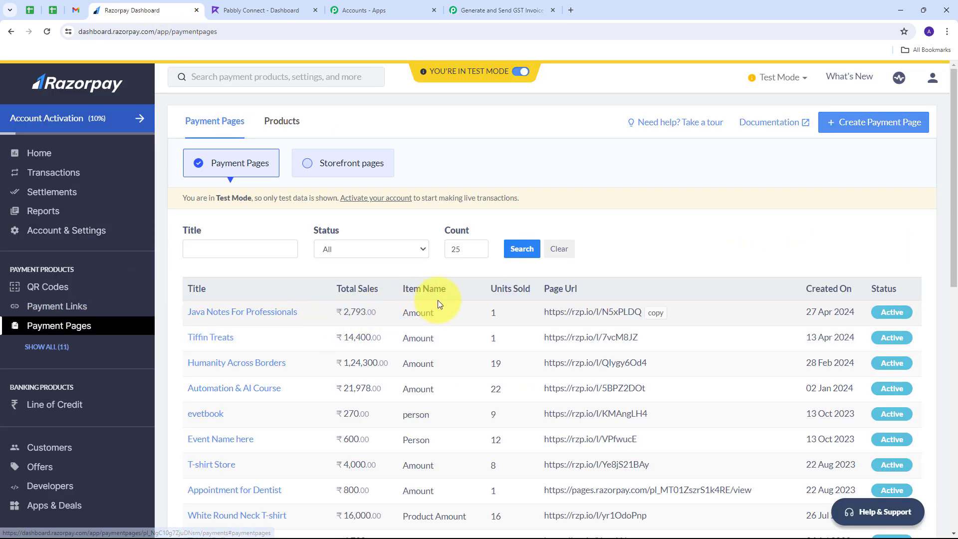
pyautogui.scroll(-2, 500, 297)
pyautogui.scroll(2, 468, 289)
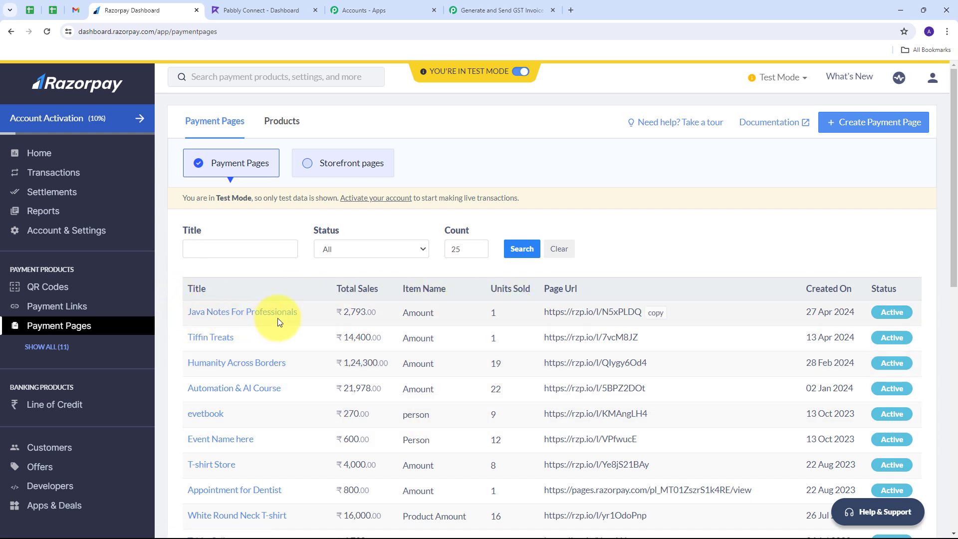
pyautogui.click(655, 313)
pyautogui.click(571, 10)
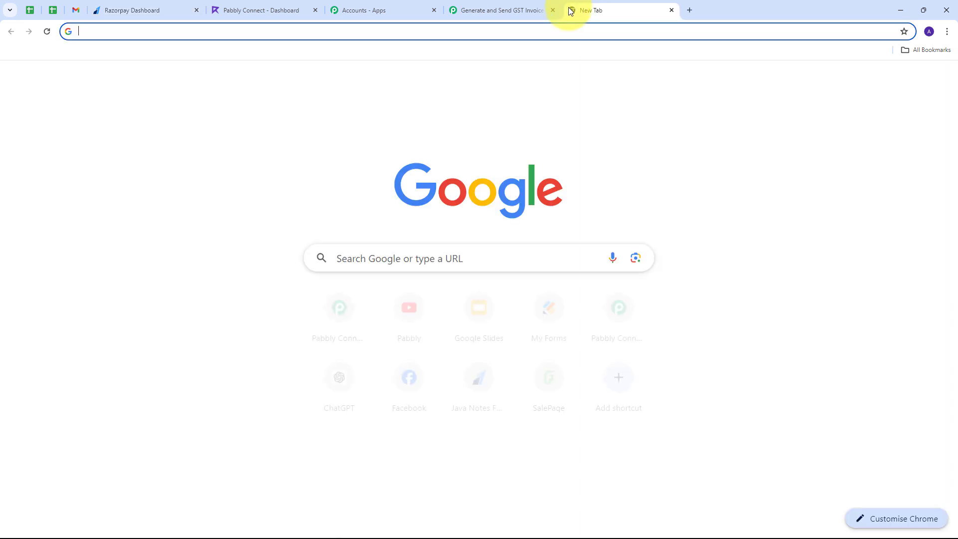
pyautogui.hotkey('ctrl', 'v')
pyautogui.press('Return')
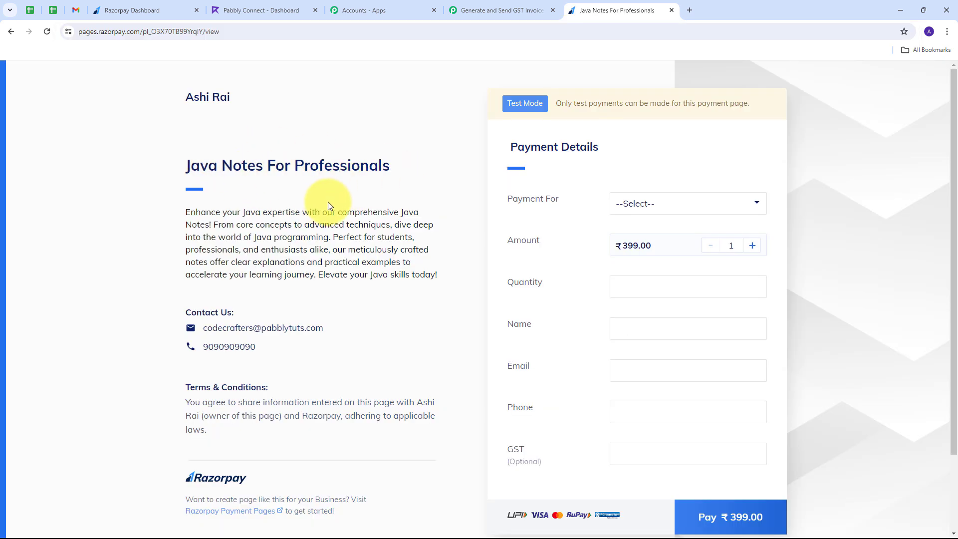
pyautogui.click(693, 209)
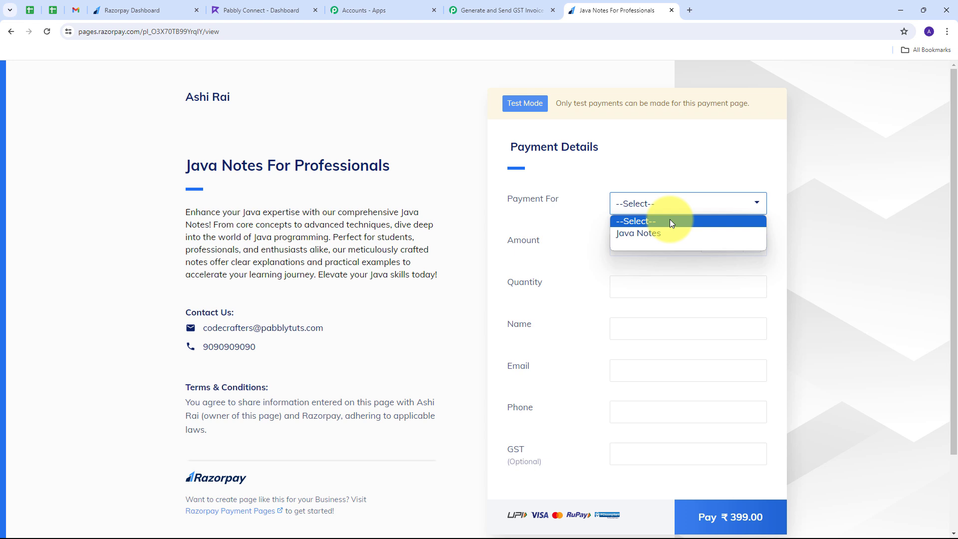
# Fill the Java Notes form: quantity 1, buyer's name, e-mail, phone and GST number; proceed to pay ₹399.
pyautogui.click(630, 233)
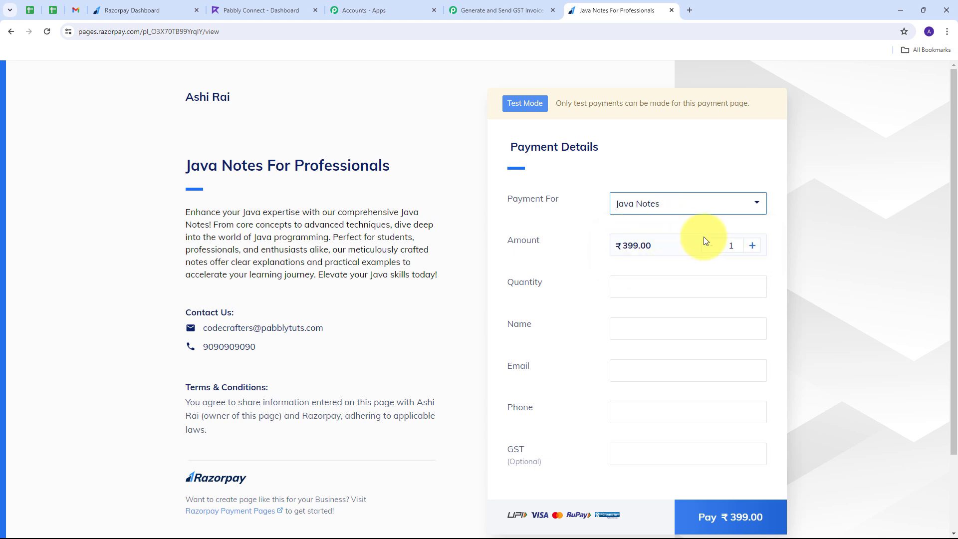
pyautogui.click(636, 284)
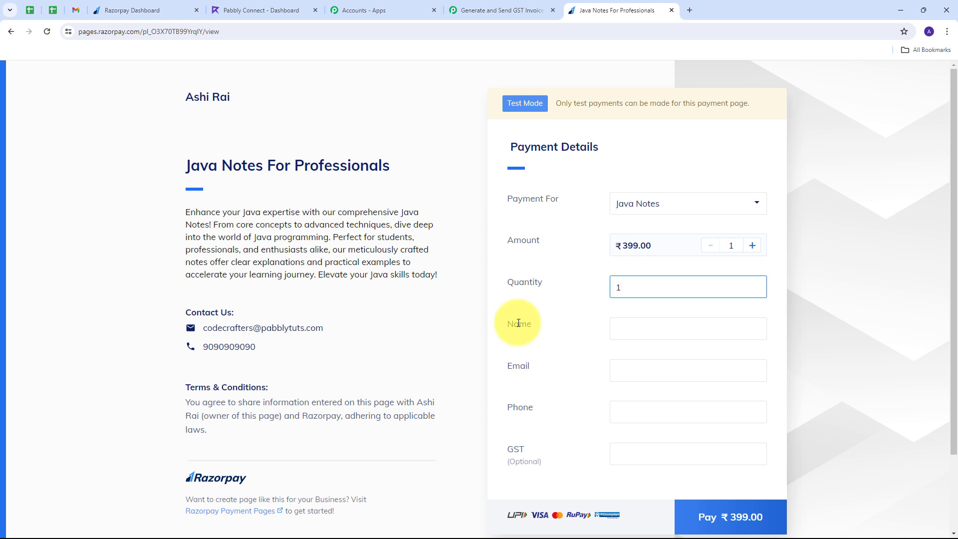
pyautogui.click(624, 332)
pyautogui.write('Test User')
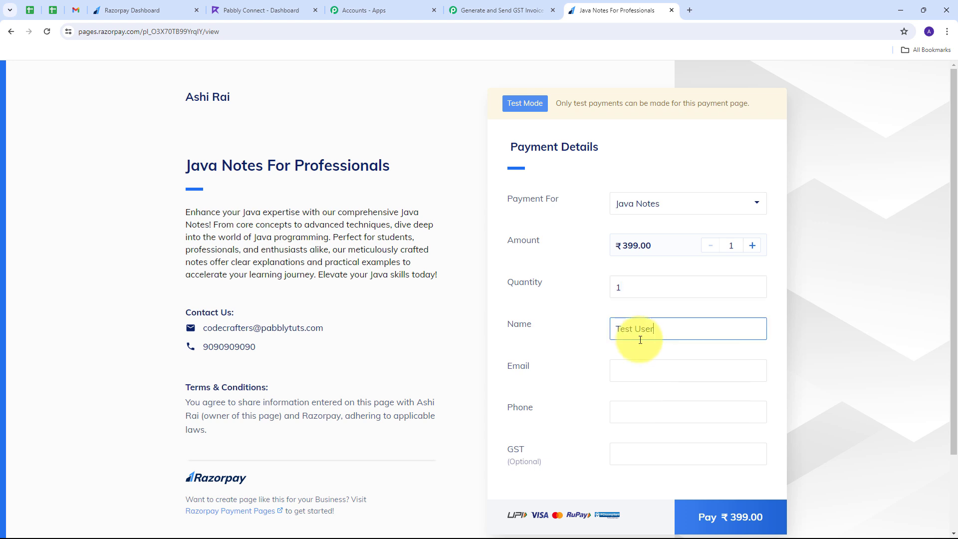
pyautogui.click(655, 368)
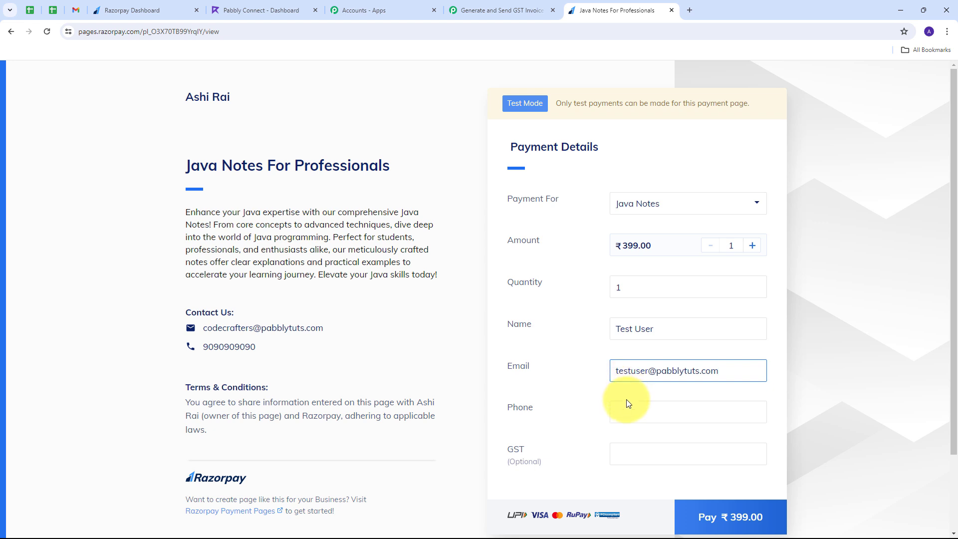
pyautogui.click(628, 412)
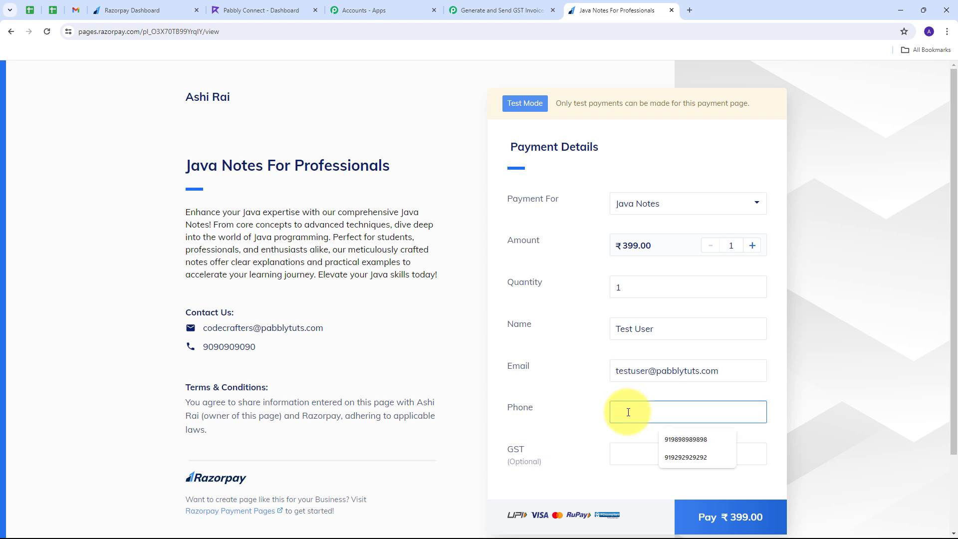
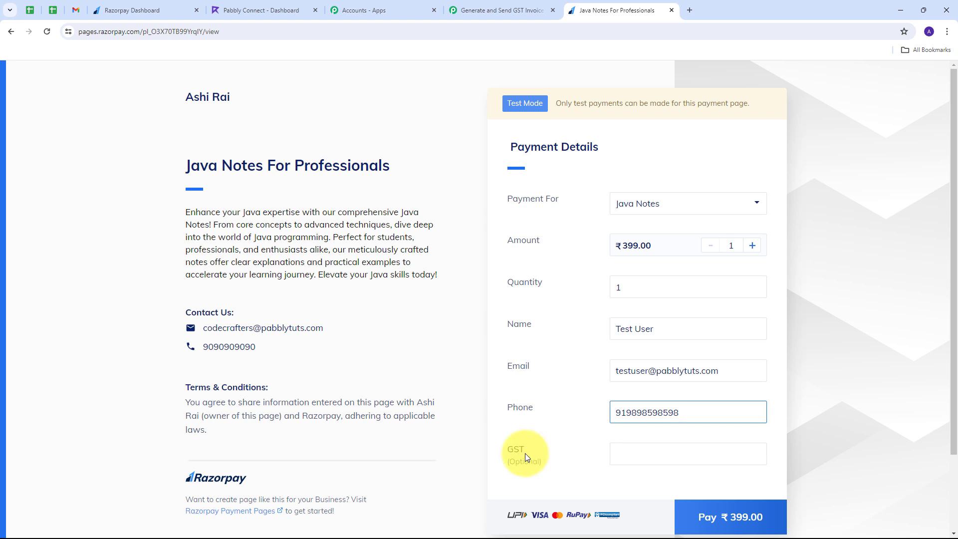
pyautogui.click(628, 456)
pyautogui.hotkey('ctrl', 'v')
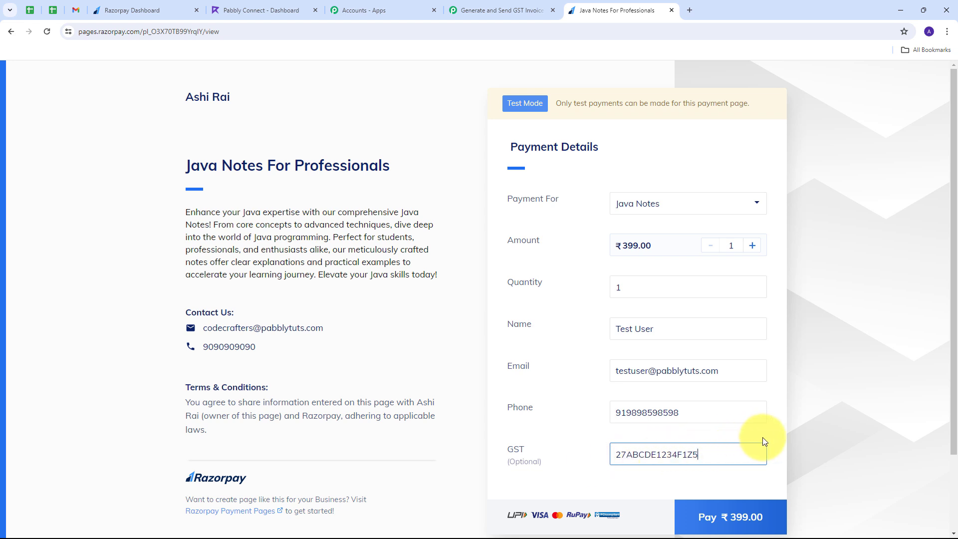
pyautogui.click(721, 518)
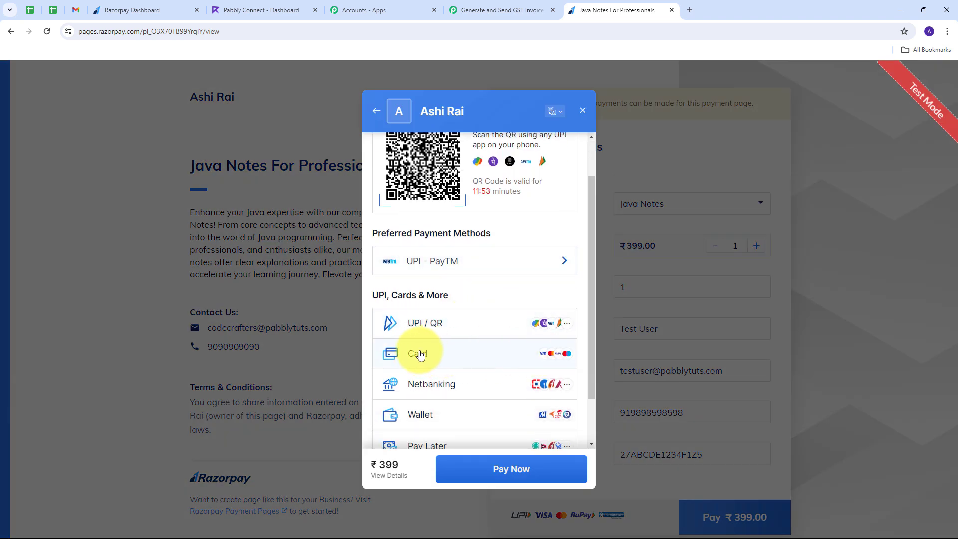
# Pay ₹399 with a Razorpay test card without saving it, submitting the test OTP.
pyautogui.click(420, 355)
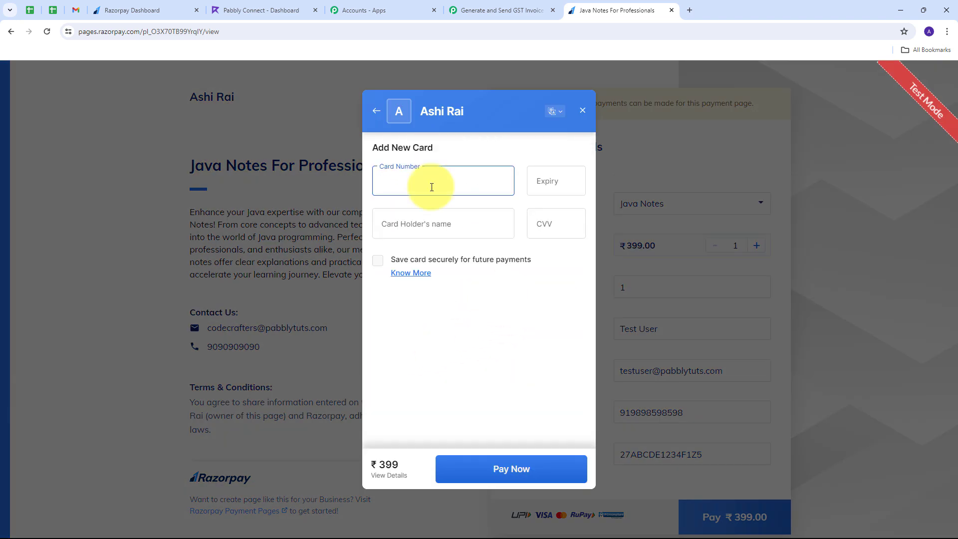
pyautogui.write('4')
pyautogui.write('111111111111111')
pyautogui.write('0')
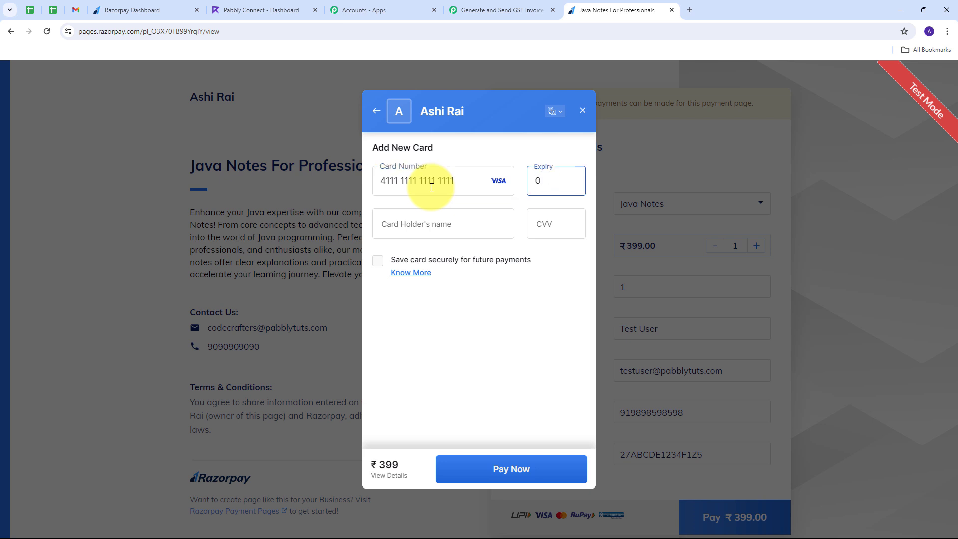
pyautogui.write('426T')
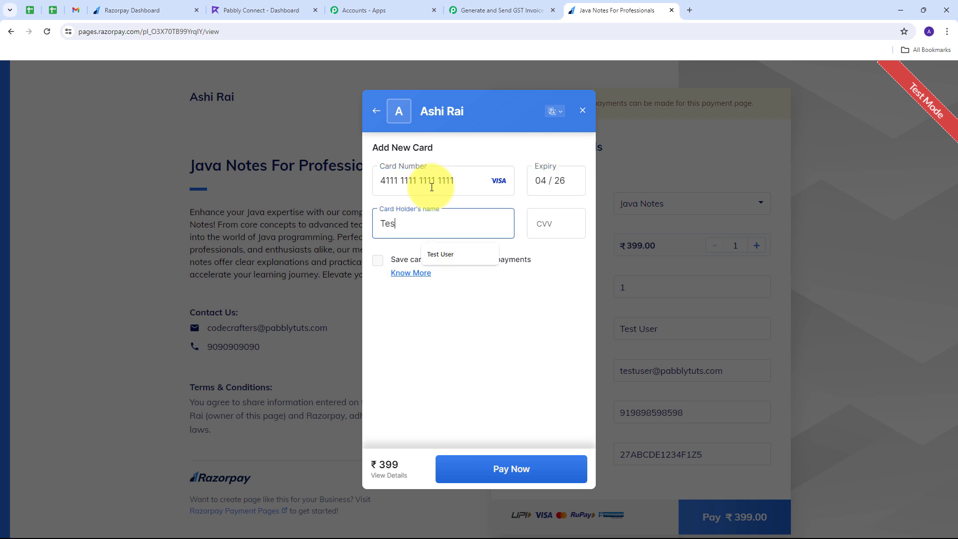
pyautogui.write('est User')
pyautogui.press('Tab')
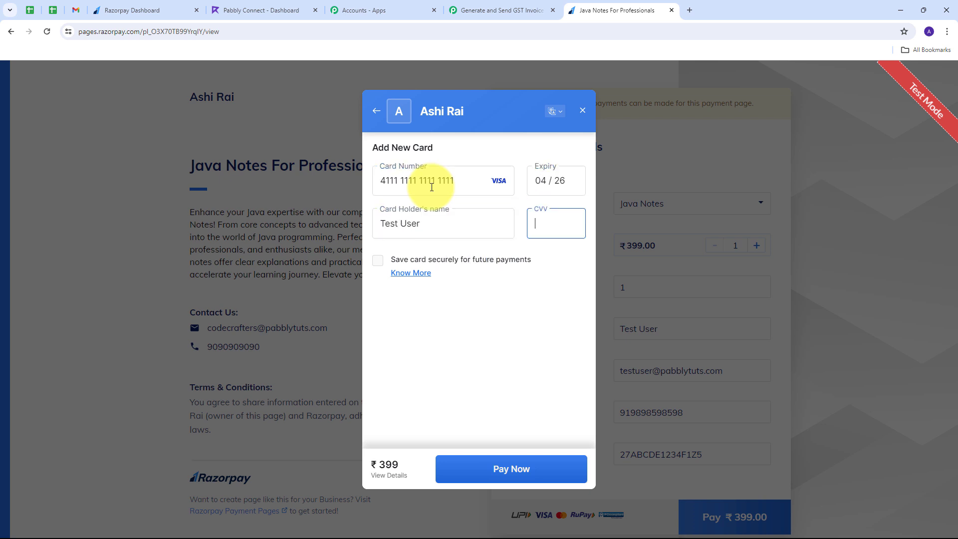
pyautogui.write('123')
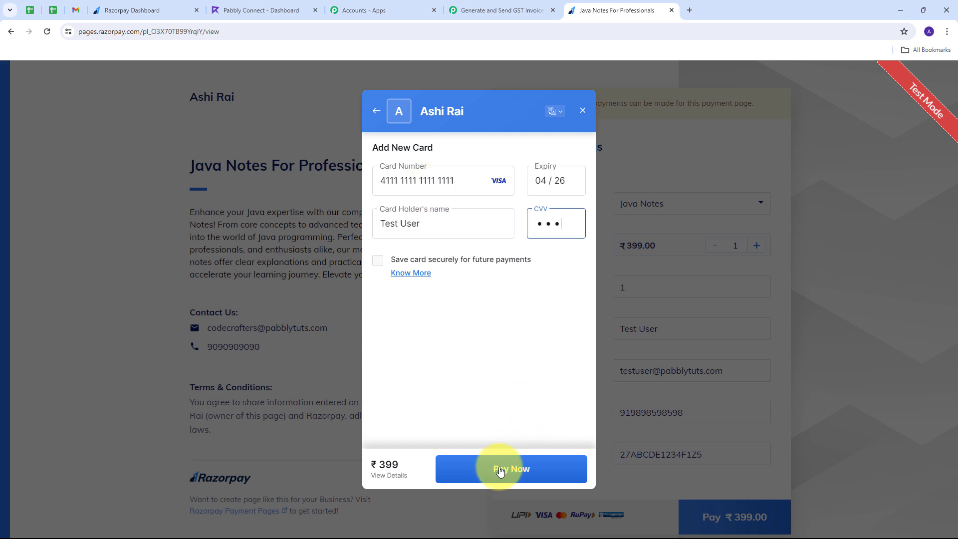
pyautogui.click(504, 468)
pyautogui.click(478, 460)
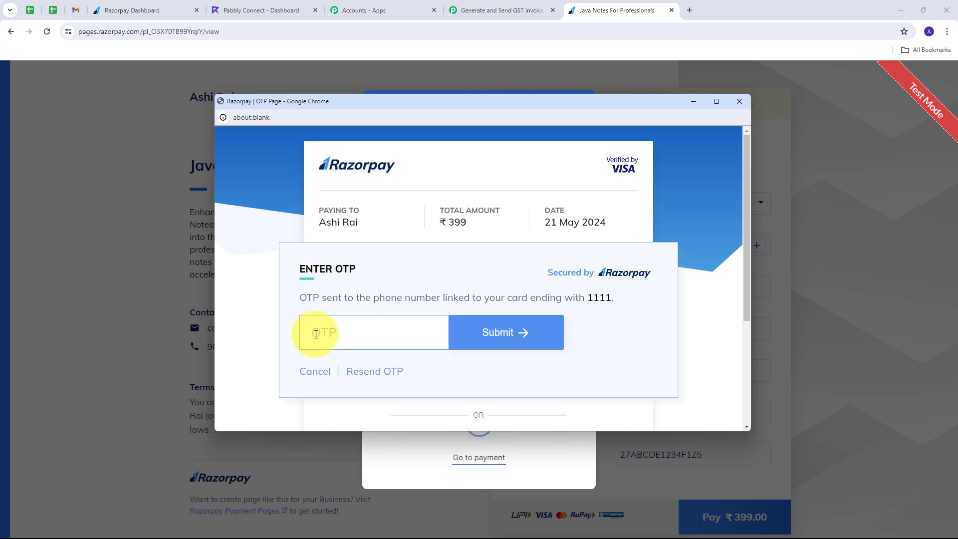
pyautogui.write('1111')
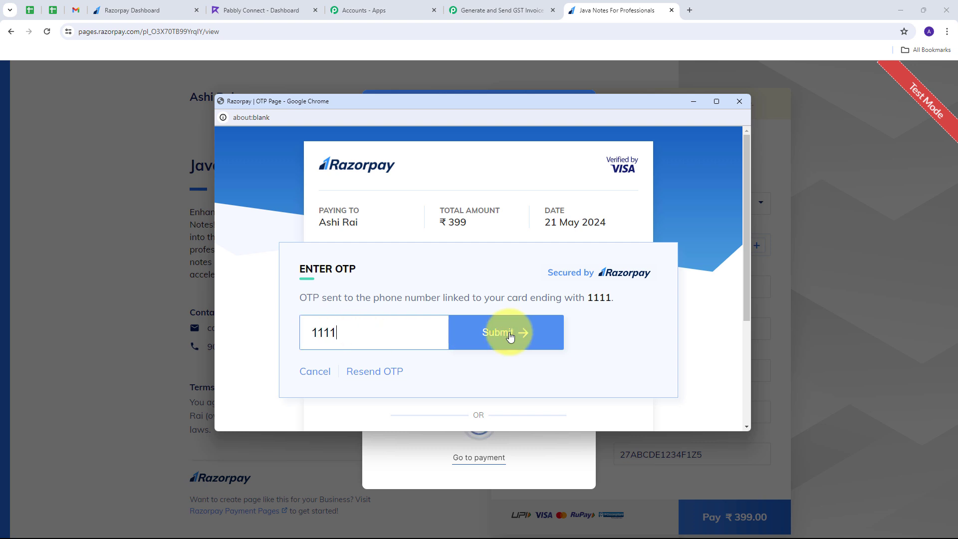
pyautogui.click(505, 334)
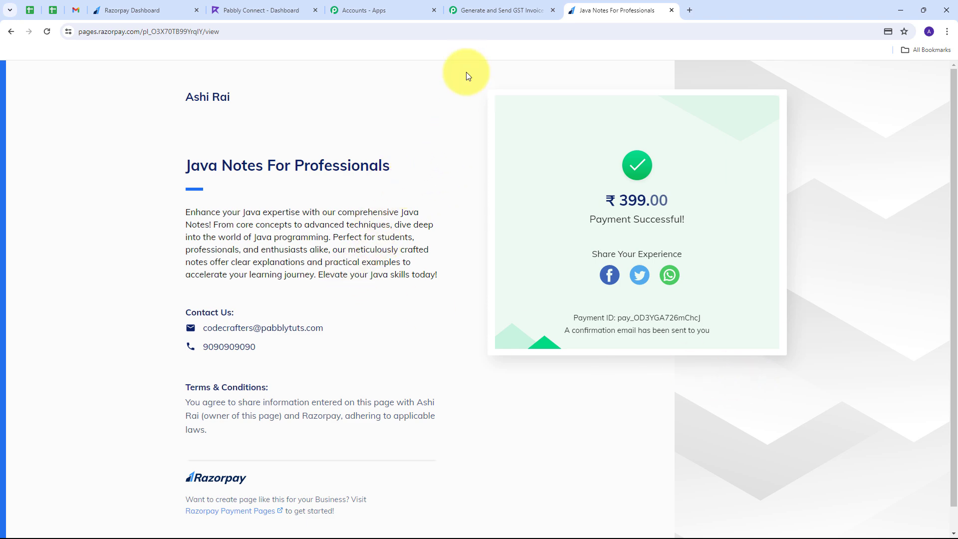
# In the captured webhook response, highlight the buyer's phone, name, GST number and e-mail.
pyautogui.click(480, 12)
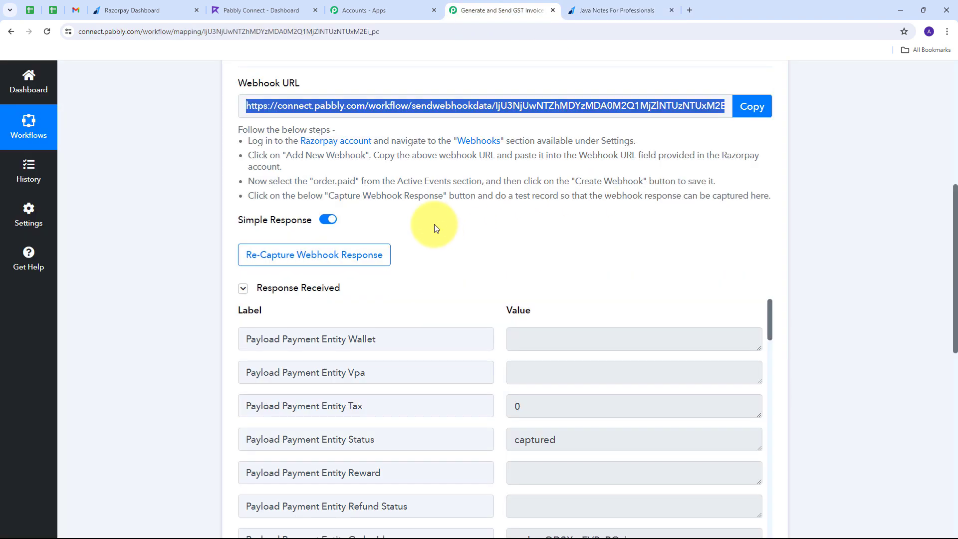
pyautogui.scroll(-4, 797, 199)
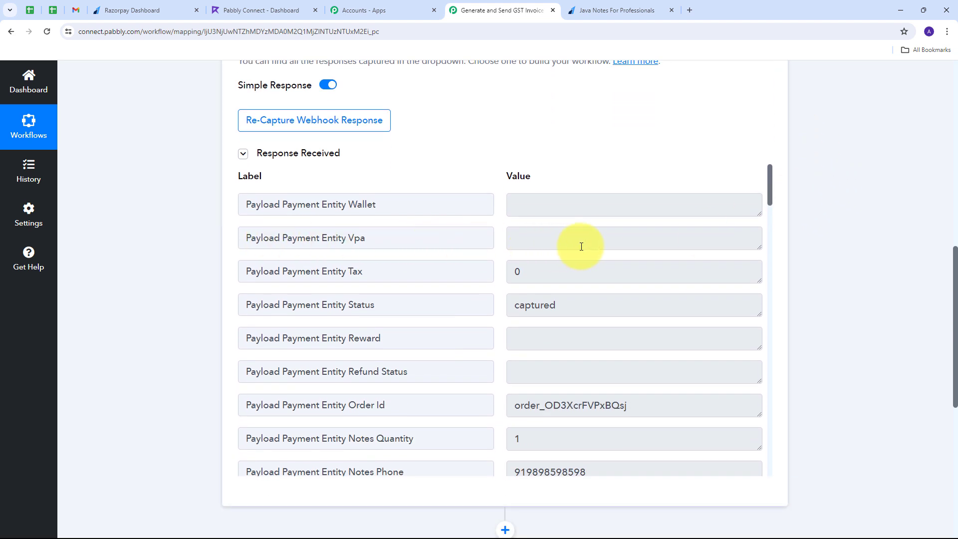
pyautogui.scroll(-1, 581, 246)
pyautogui.moveTo(645, 259); pyautogui.dragTo(475, 258)
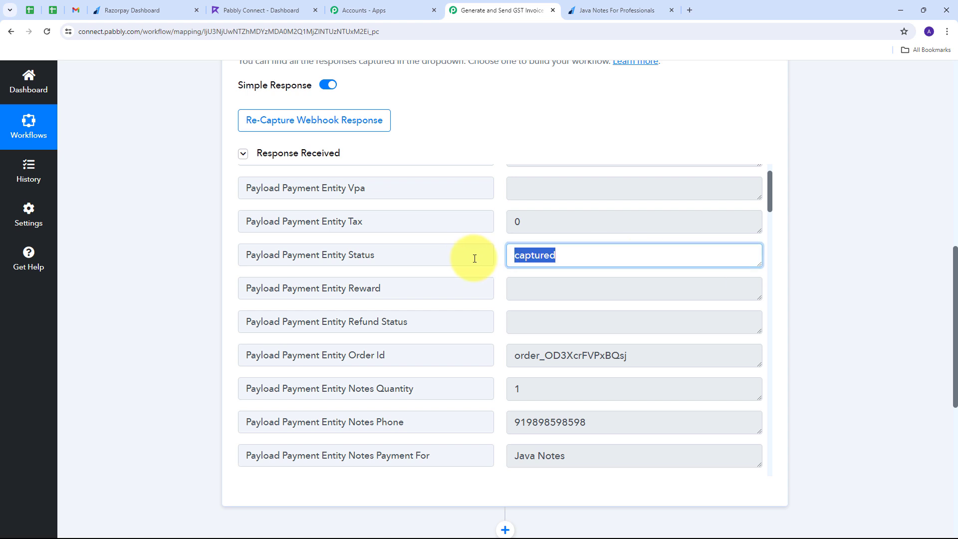
pyautogui.scroll(-3, 605, 278)
pyautogui.moveTo(573, 286); pyautogui.dragTo(480, 290)
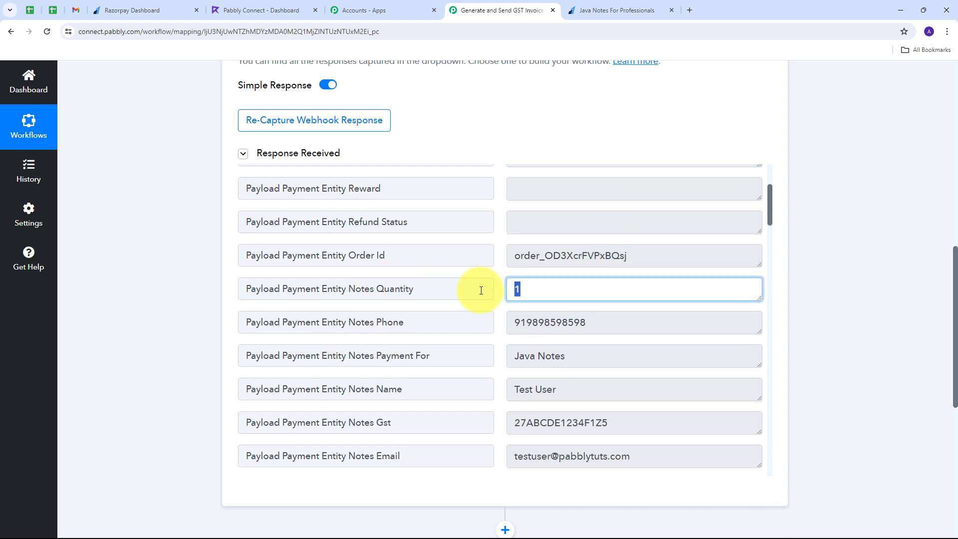
pyautogui.moveTo(609, 325); pyautogui.dragTo(506, 324)
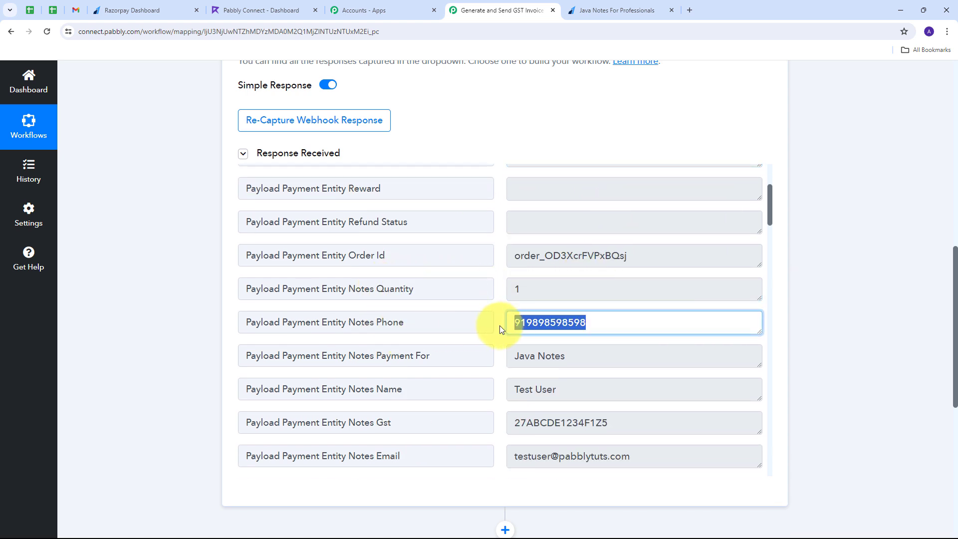
pyautogui.scroll(-1, 493, 325)
pyautogui.moveTo(591, 304); pyautogui.dragTo(508, 316)
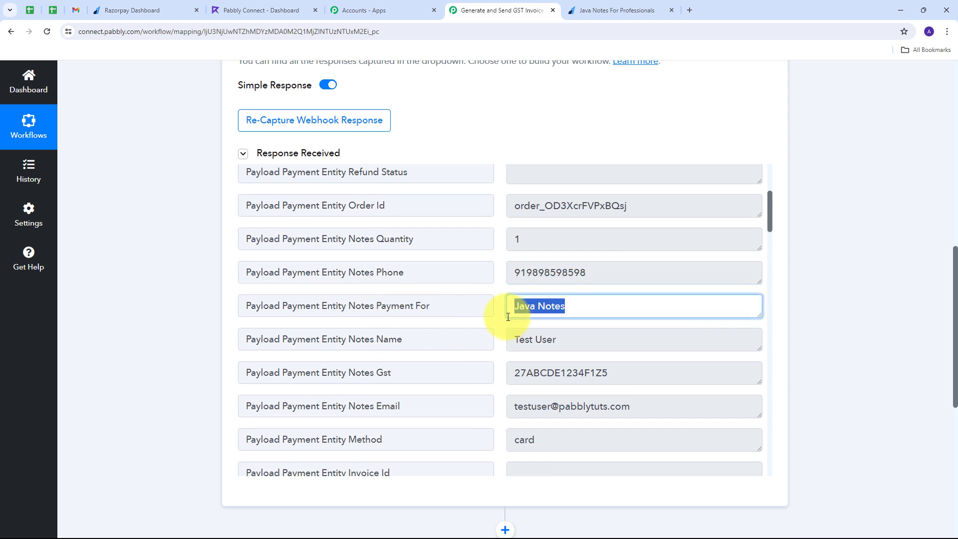
pyautogui.scroll(-1, 449, 324)
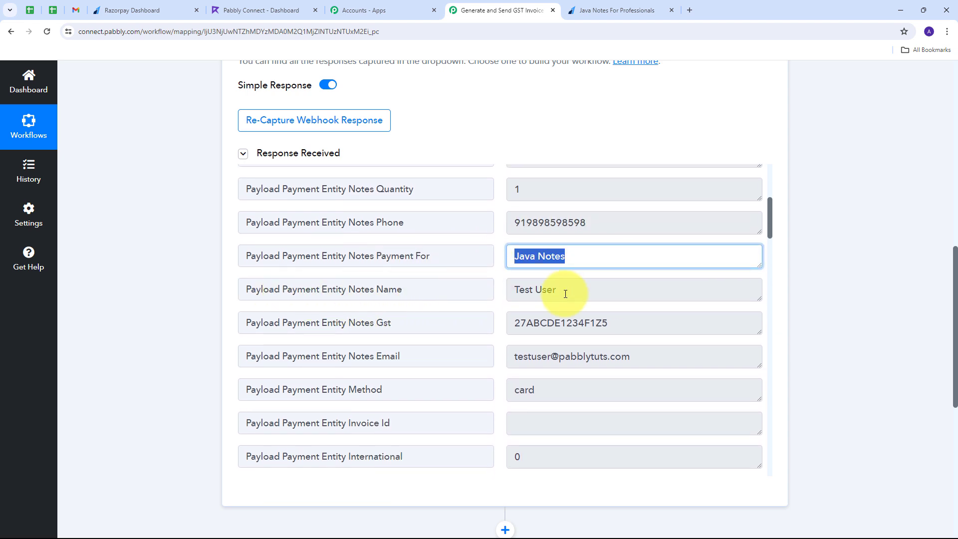
pyautogui.moveTo(609, 292); pyautogui.dragTo(488, 297)
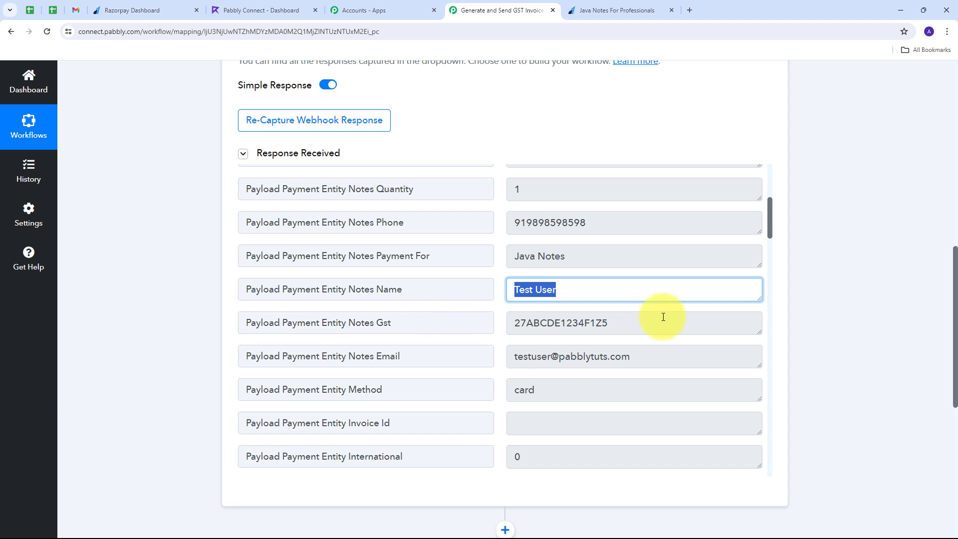
pyautogui.moveTo(663, 317); pyautogui.dragTo(460, 337)
pyautogui.moveTo(679, 360); pyautogui.dragTo(456, 346)
pyautogui.moveTo(513, 350); pyautogui.dragTo(629, 359)
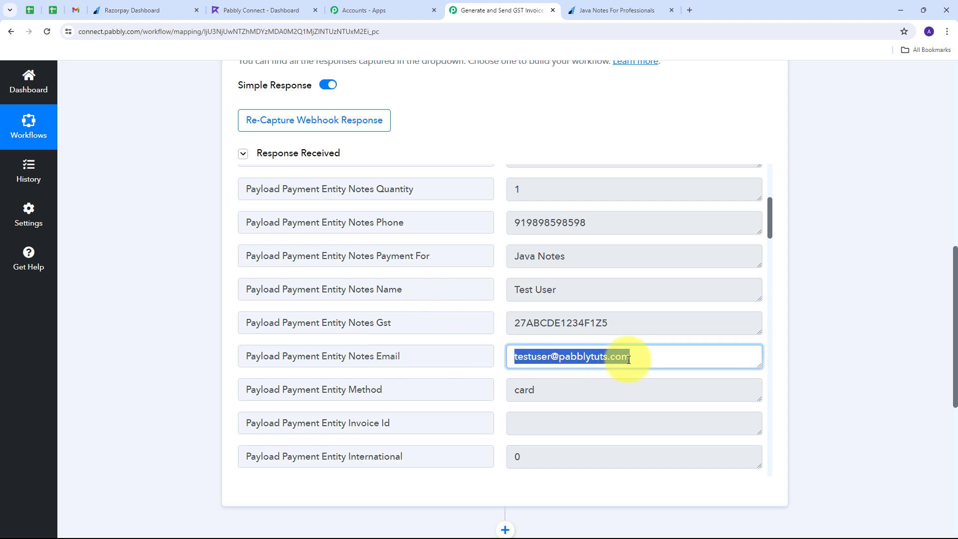
# Highlight the captured 39900 payment amount, then the GST number again.
pyautogui.scroll(-5, 560, 317)
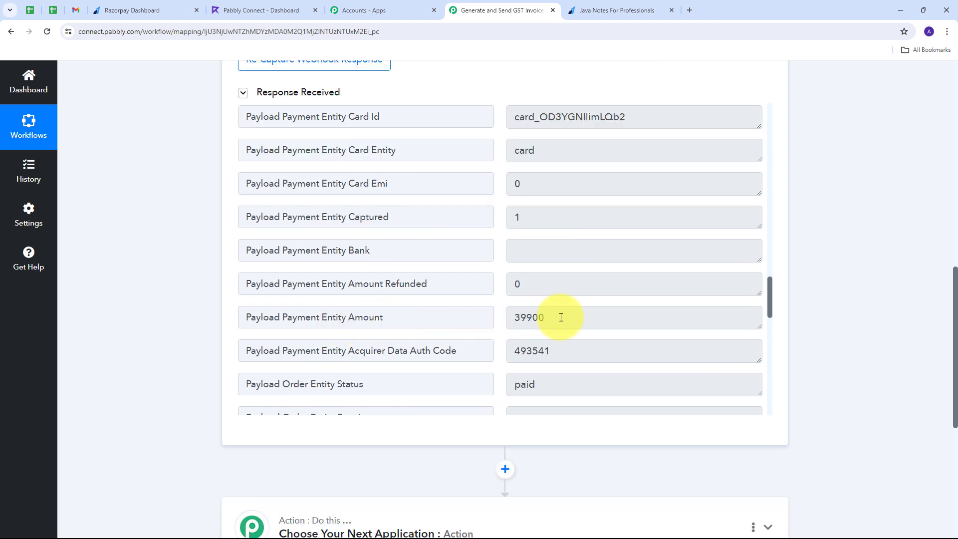
pyautogui.moveTo(561, 317); pyautogui.dragTo(489, 323)
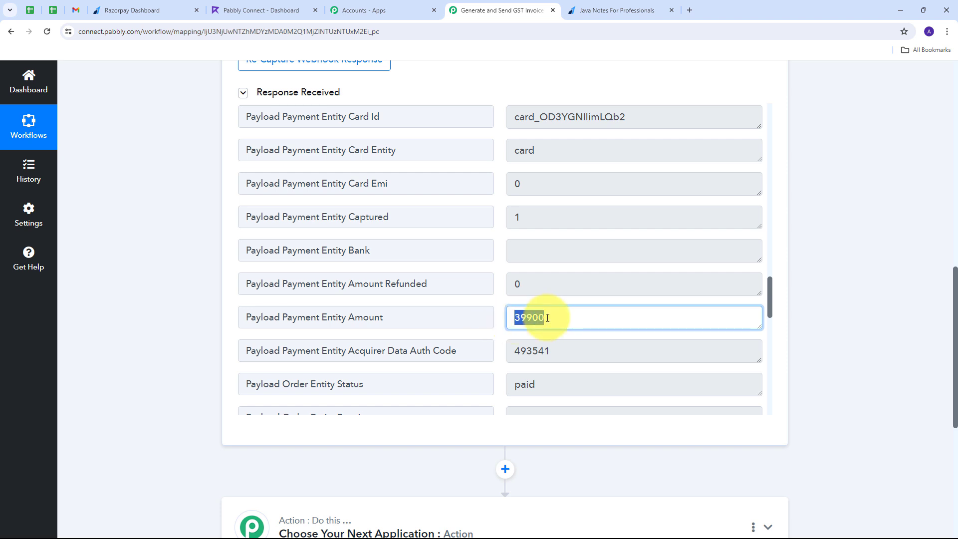
pyautogui.click(494, 326)
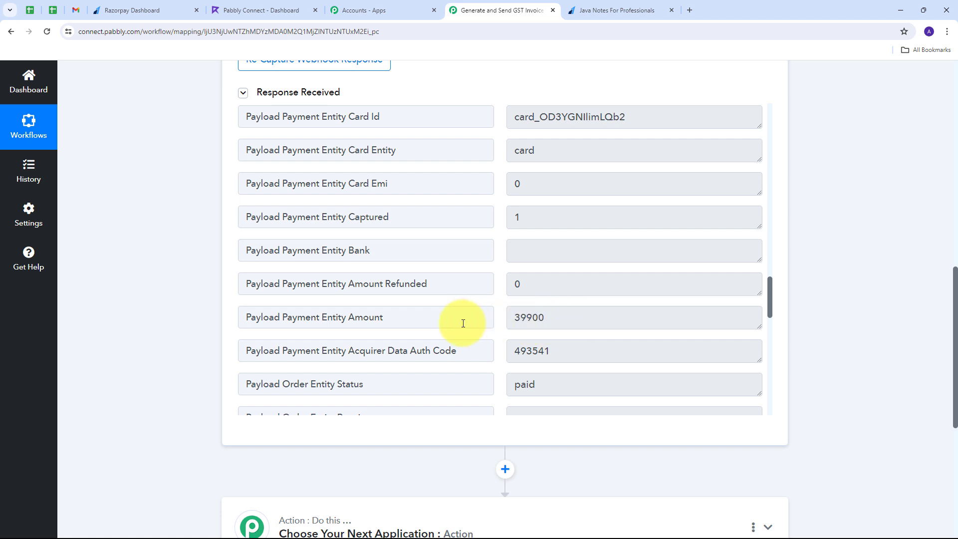
pyautogui.scroll(4, 493, 286)
pyautogui.scroll(-1, 505, 310)
pyautogui.scroll(3, 505, 309)
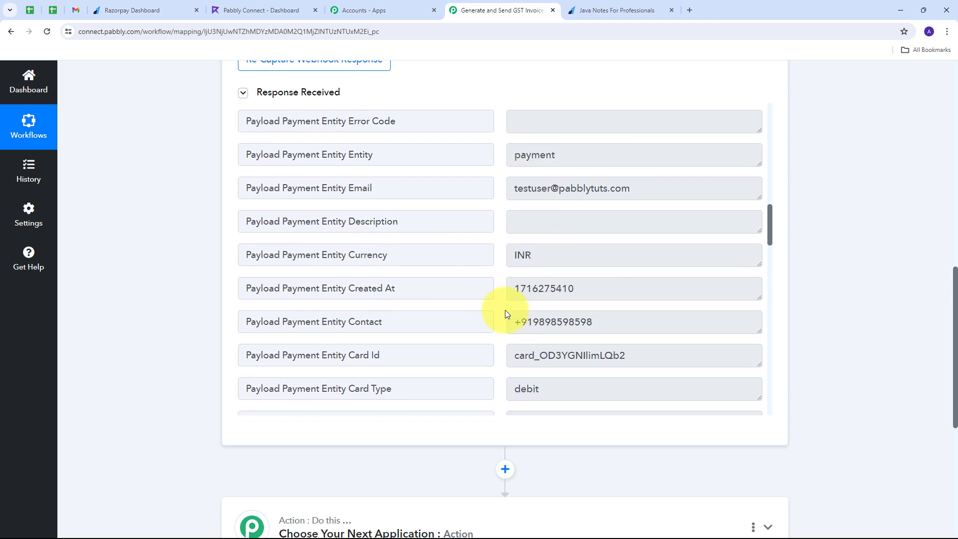
pyautogui.scroll(10, 505, 309)
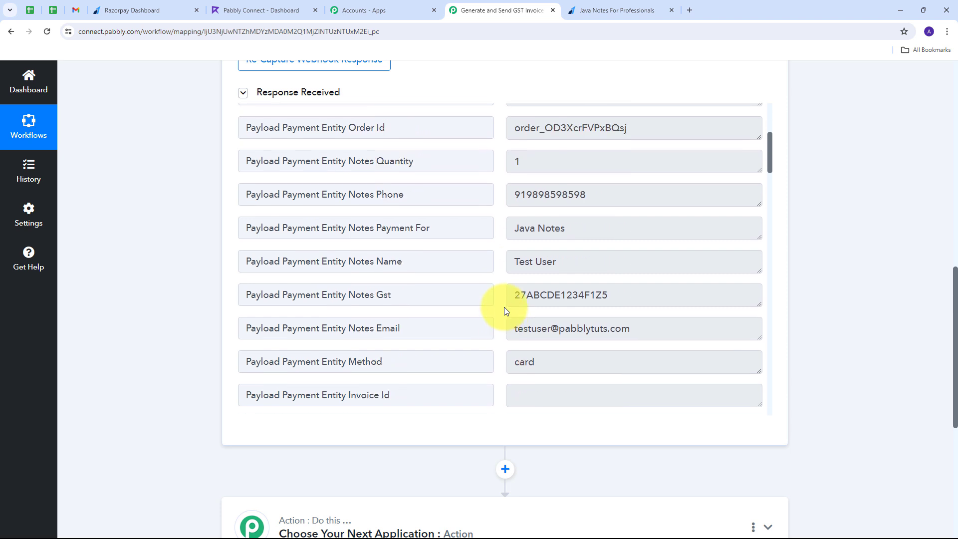
pyautogui.scroll(4, 505, 309)
pyautogui.scroll(-3, 504, 307)
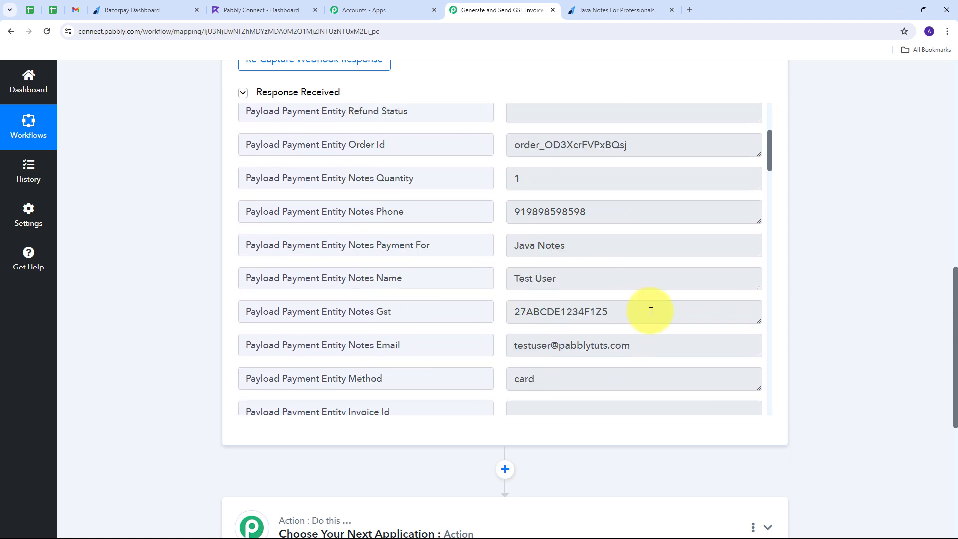
pyautogui.moveTo(650, 312); pyautogui.dragTo(507, 312)
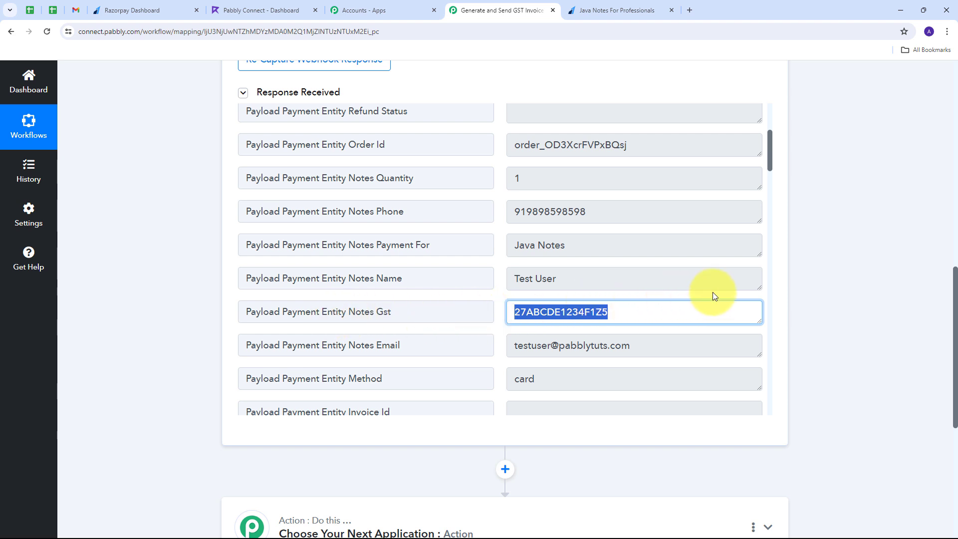
pyautogui.scroll(-1, 822, 237)
pyautogui.scroll(-3, 823, 238)
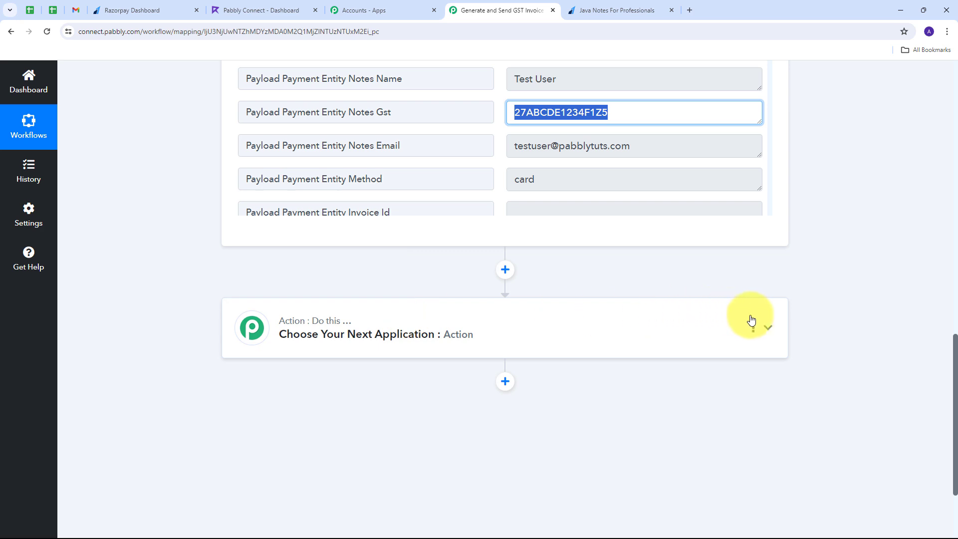
# Add a Filter (Pabbly) action using the Filter Values event and connect it.
pyautogui.click(769, 331)
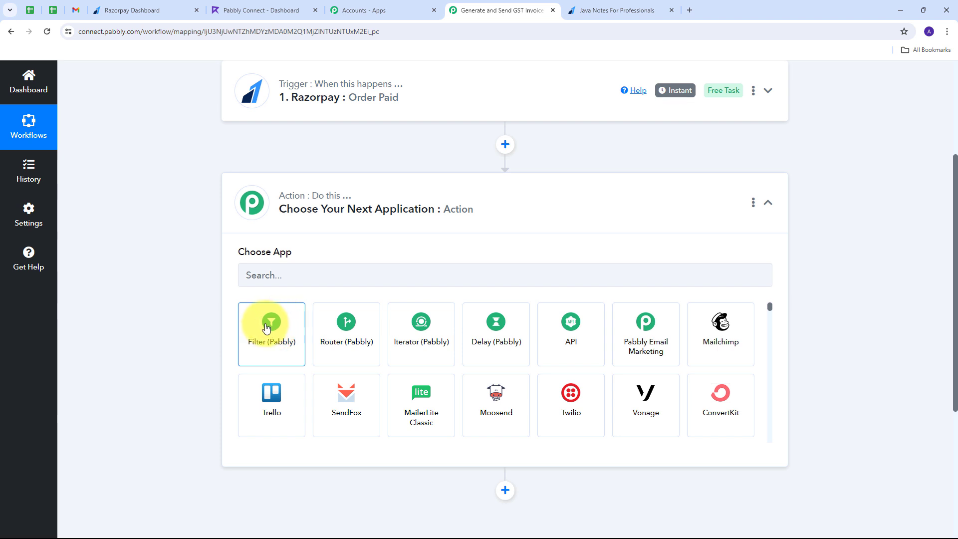
pyautogui.click(266, 327)
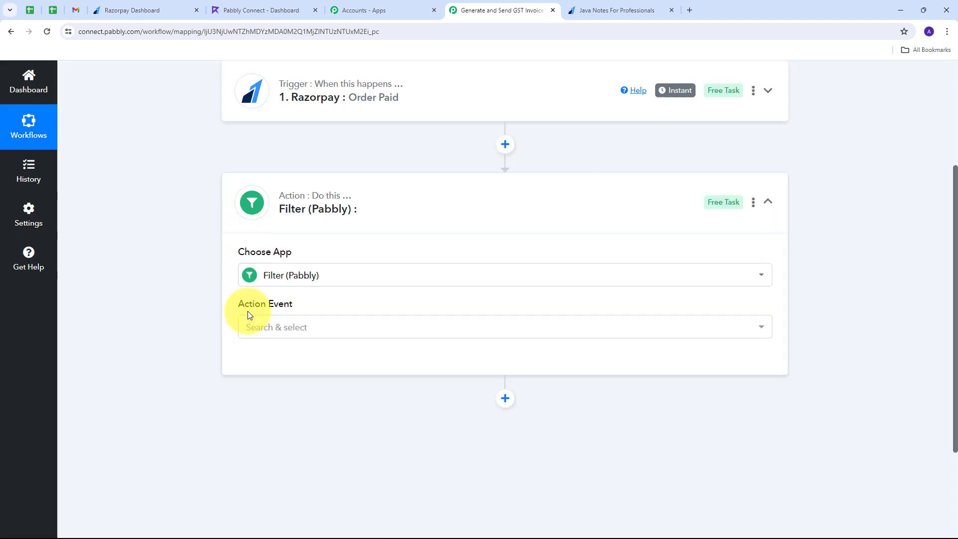
pyautogui.click(428, 326)
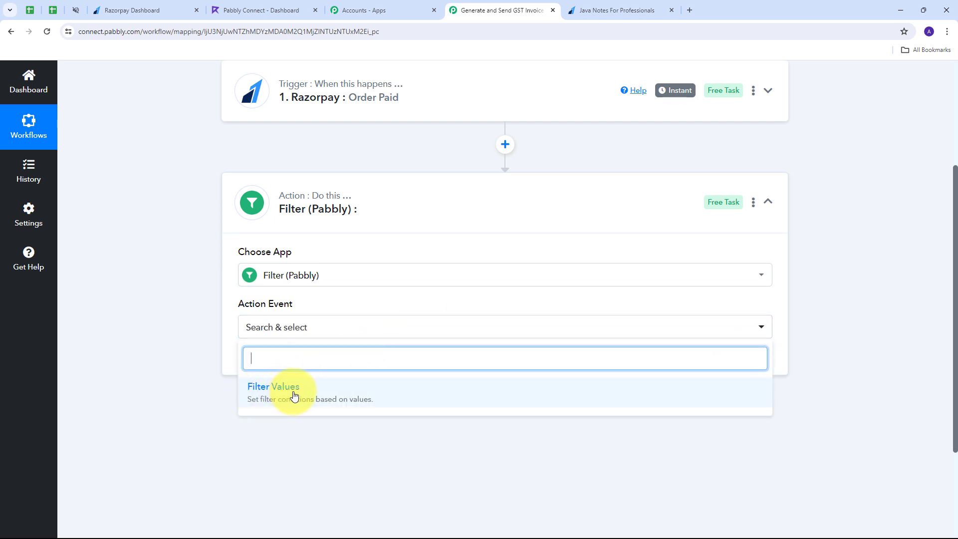
pyautogui.click(292, 395)
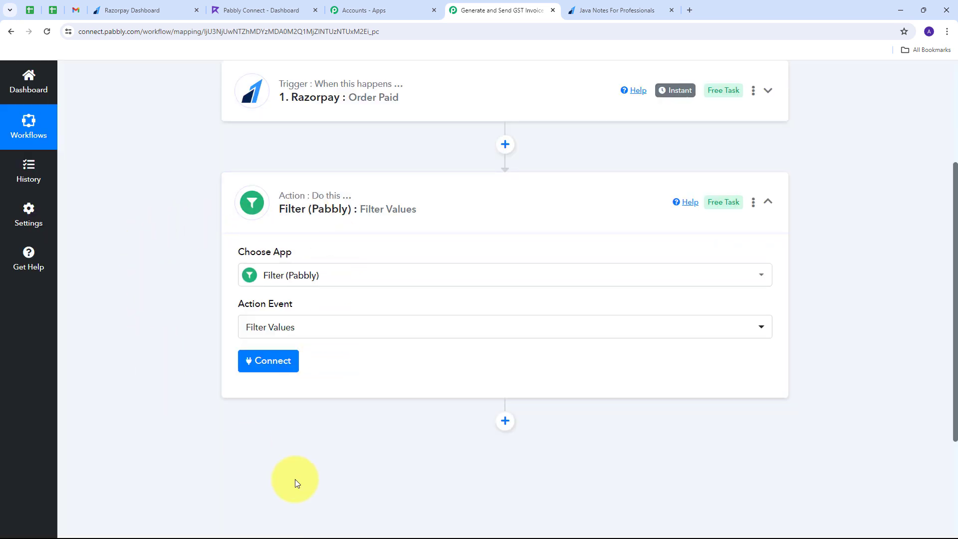
pyautogui.click(271, 361)
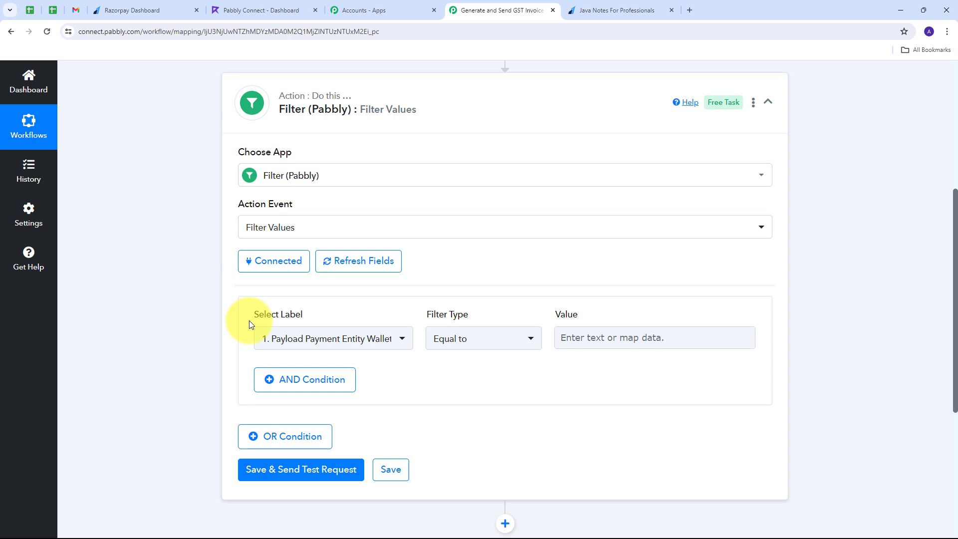
# Add a filter condition on Razorpay Order Paid's Payload Payment Entity Notes Gst, set to Is not empty.
pyautogui.click(392, 336)
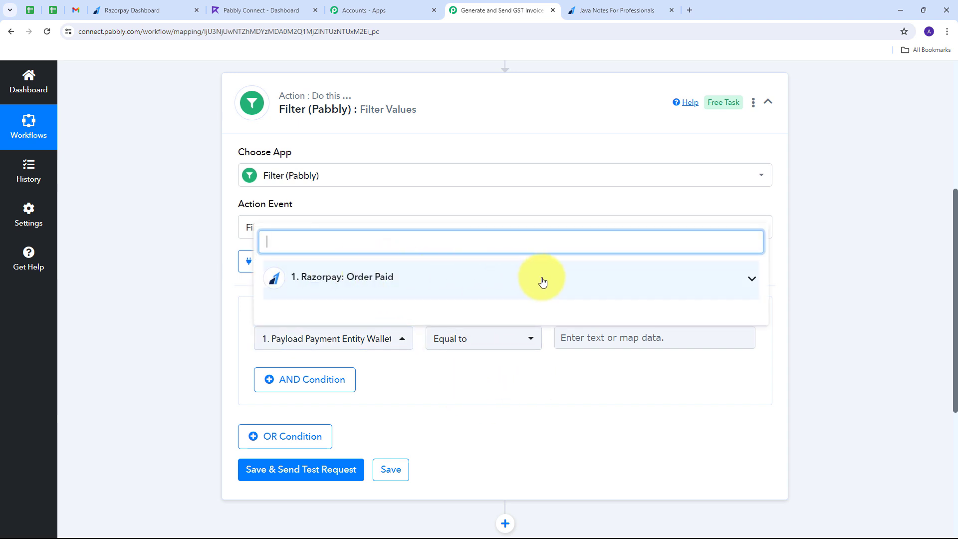
pyautogui.click(461, 280)
pyautogui.scroll(-4, 464, 340)
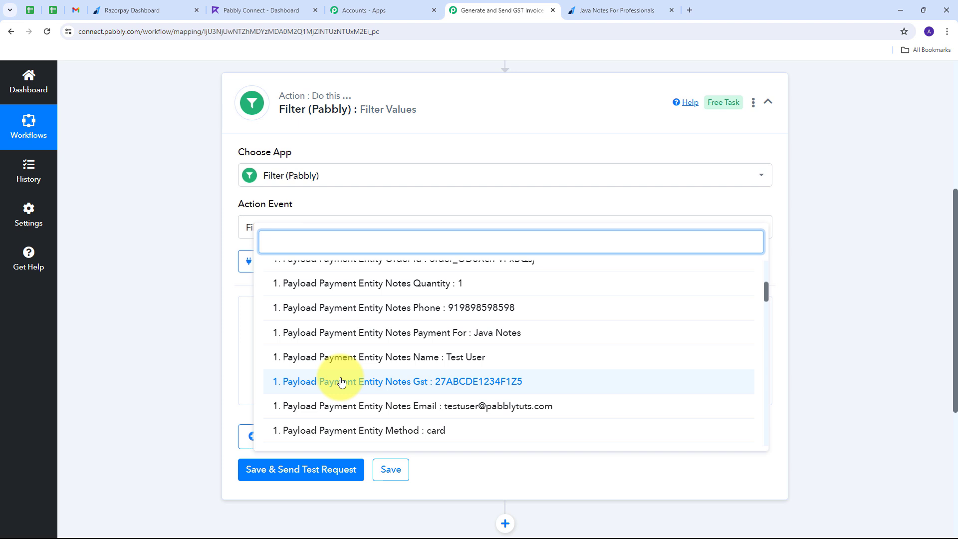
pyautogui.click(333, 381)
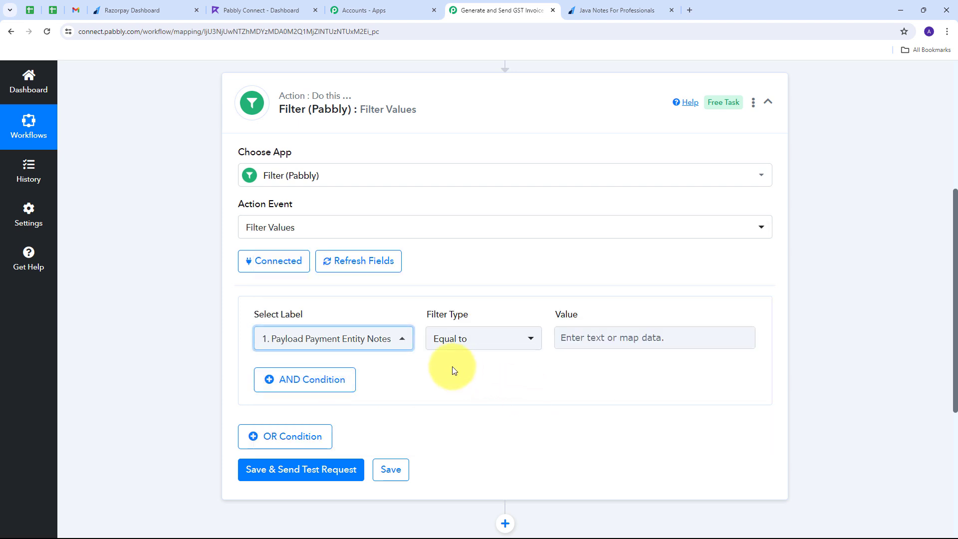
pyautogui.click(526, 340)
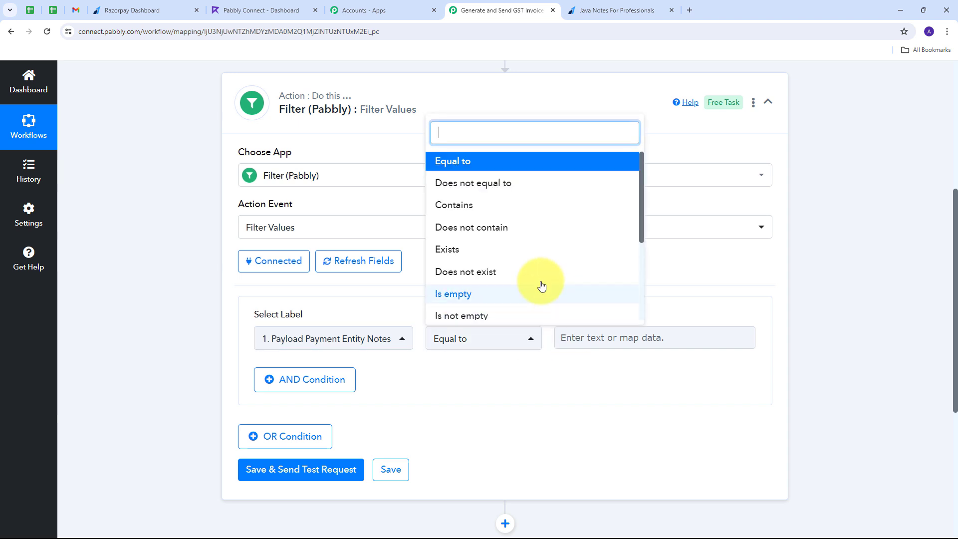
pyautogui.scroll(-1, 485, 267)
pyautogui.click(477, 270)
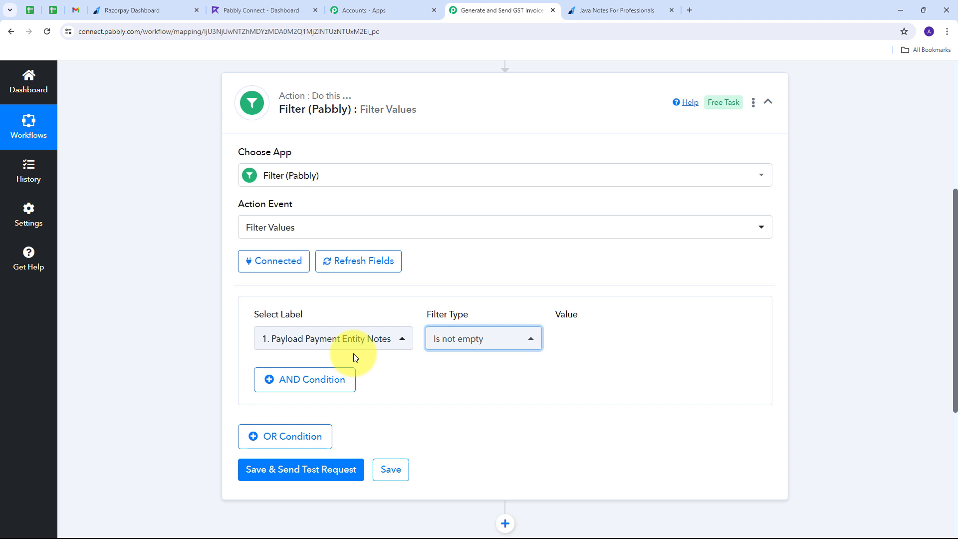
pyautogui.scroll(-1, 299, 330)
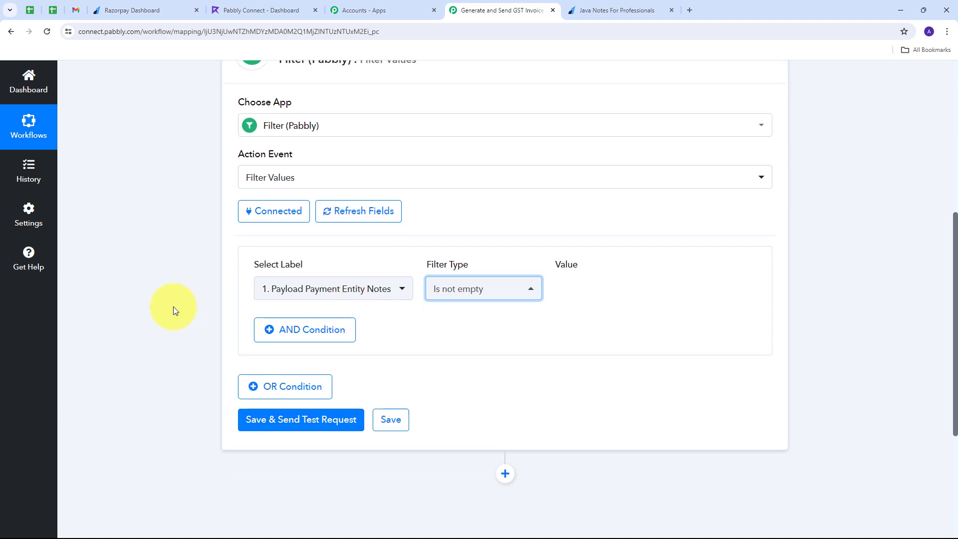
# Save and test the filter, confirming success with the 'Condition is true' message.
pyautogui.click(298, 423)
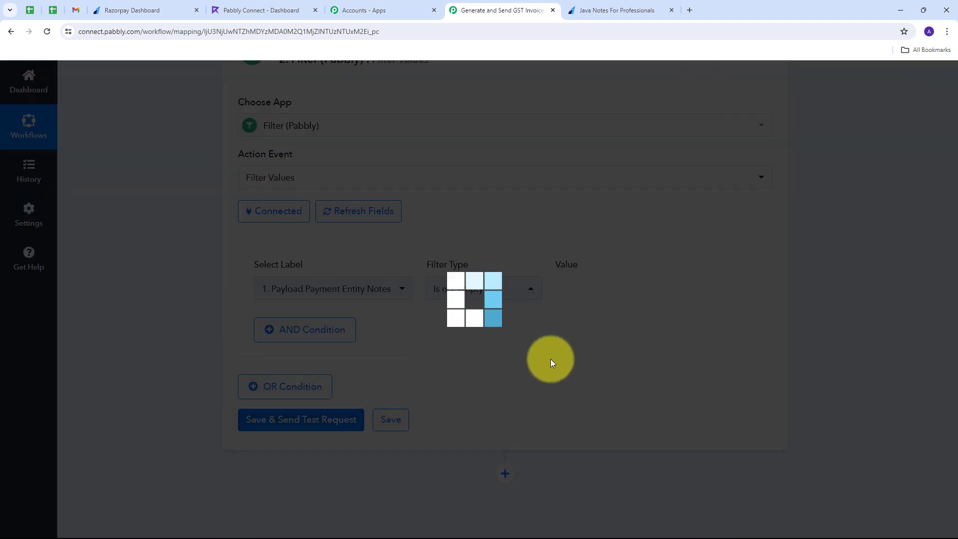
pyautogui.doubleClick(519, 317)
pyautogui.moveTo(618, 348); pyautogui.dragTo(421, 349)
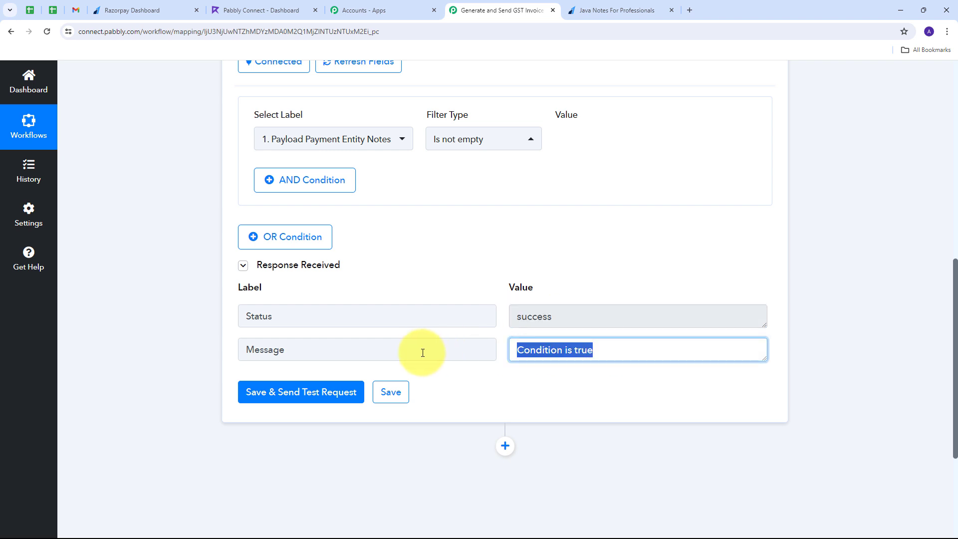
pyautogui.click(495, 286)
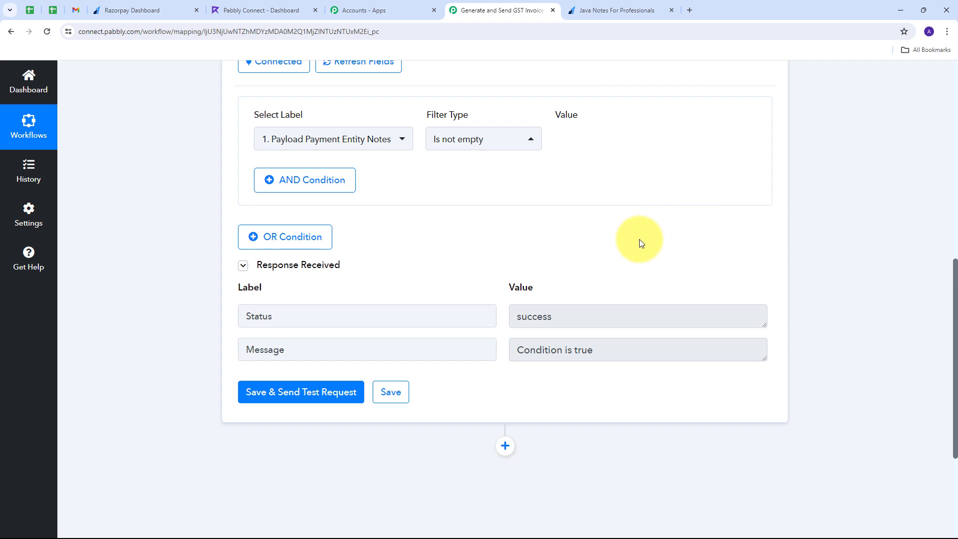
# Expand the Razorpay trigger's payload and check the Payment Entity Amount value 39900.
pyautogui.scroll(9, 639, 238)
pyautogui.click(647, 226)
pyautogui.scroll(-15, 570, 209)
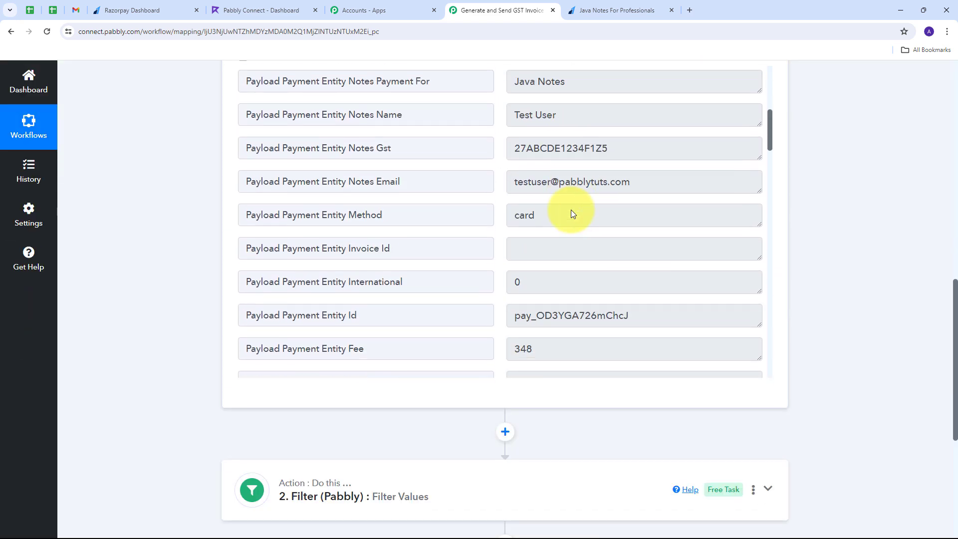
pyautogui.doubleClick(564, 185)
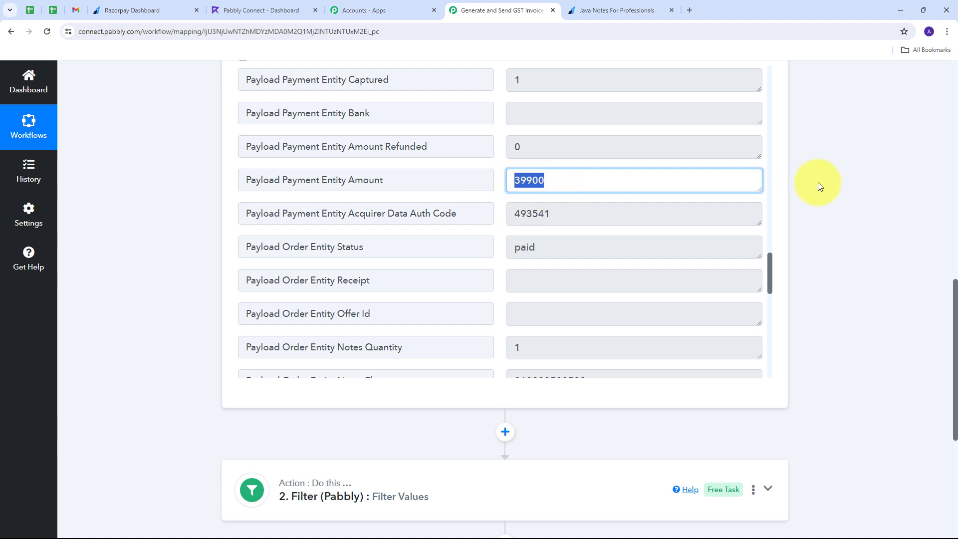
pyautogui.scroll(-5, 851, 184)
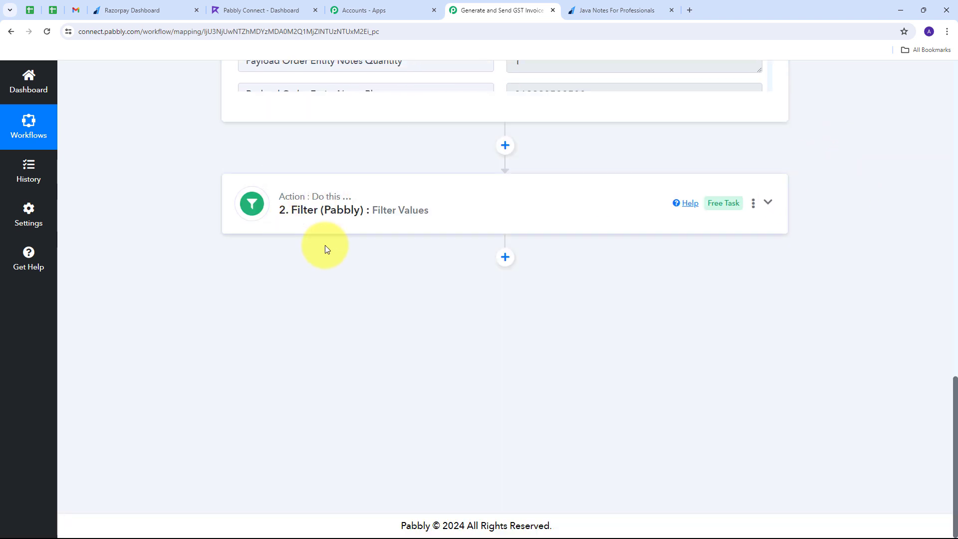
# Add a Number Formatter (Pabbly) step below the filter, using Perform Math Operation, and connect it.
pyautogui.click(505, 258)
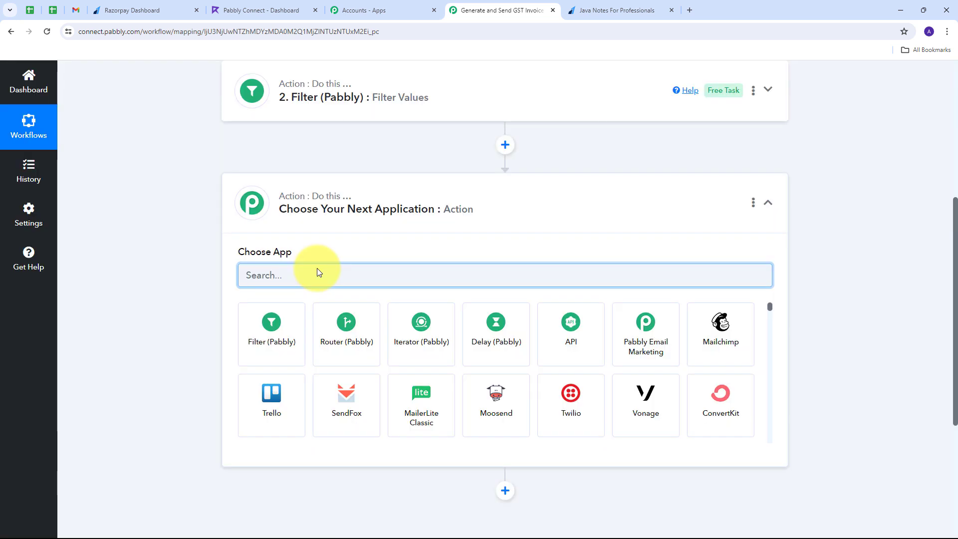
pyautogui.write('number')
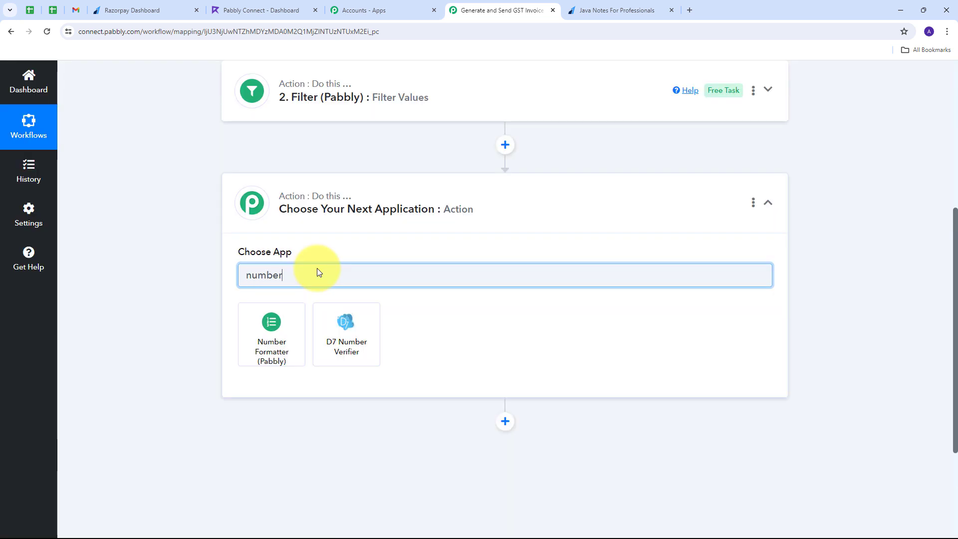
pyautogui.click(274, 334)
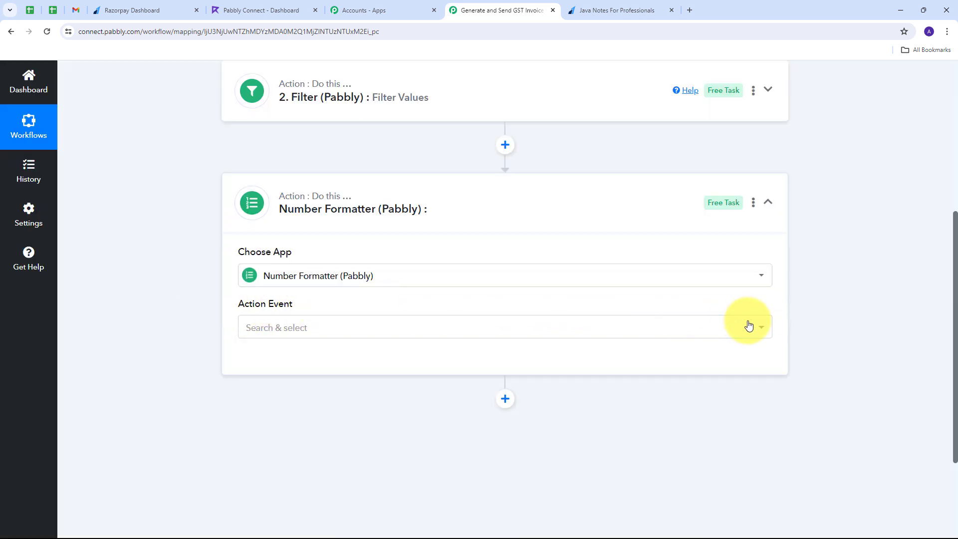
pyautogui.click(656, 328)
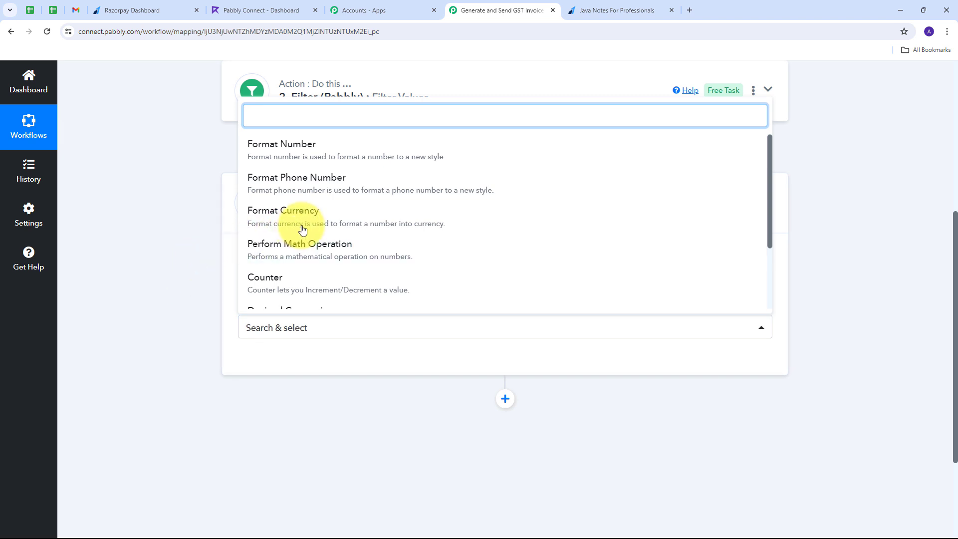
pyautogui.click(323, 249)
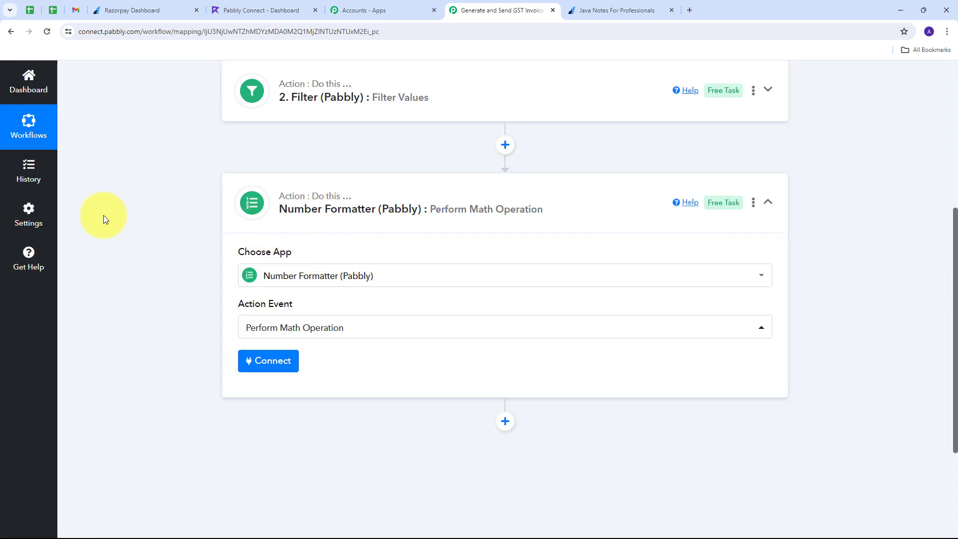
pyautogui.click(268, 364)
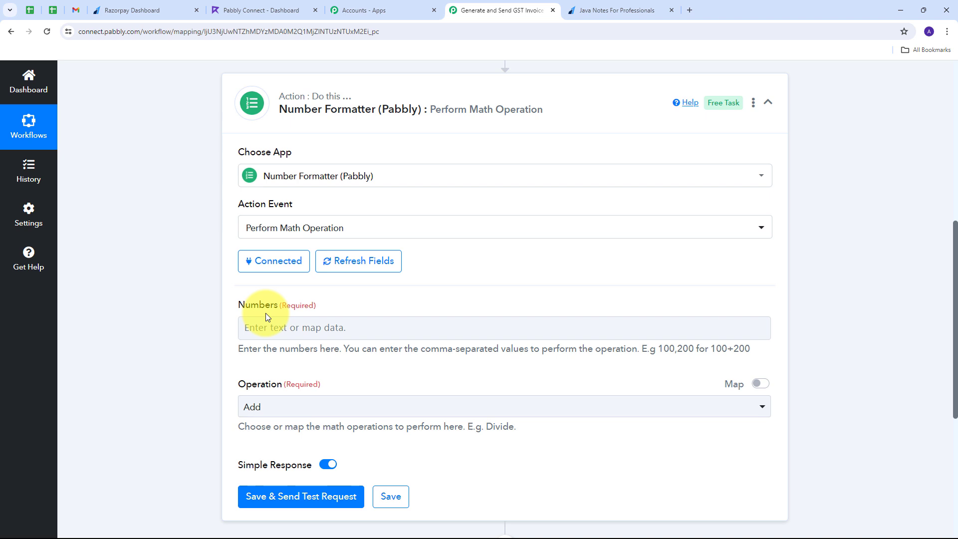
# Set Numbers to the Razorpay Payment Entity Amount followed by ',100', with operation Divide.
pyautogui.click(264, 327)
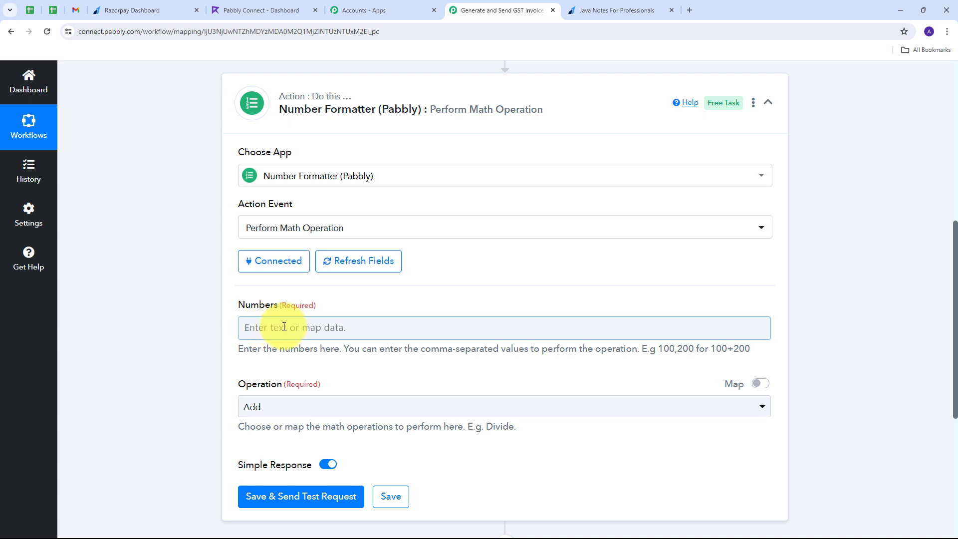
pyautogui.click(283, 326)
pyautogui.scroll(-2, 278, 321)
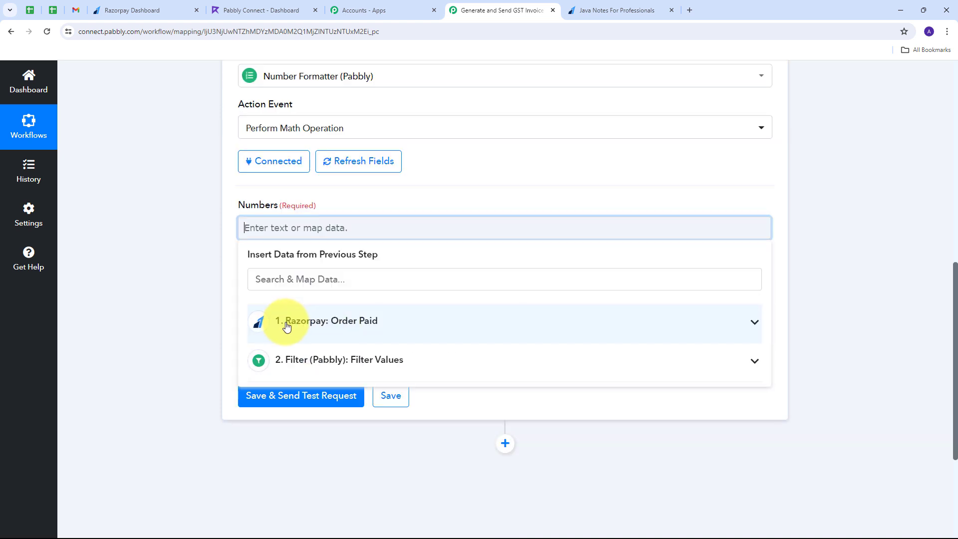
pyautogui.click(403, 325)
pyautogui.scroll(-6, 433, 378)
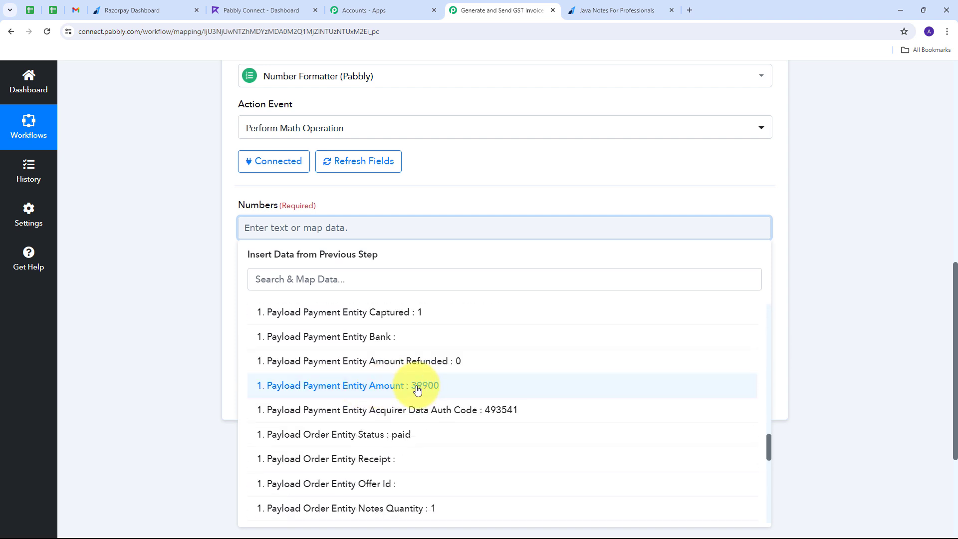
pyautogui.click(417, 390)
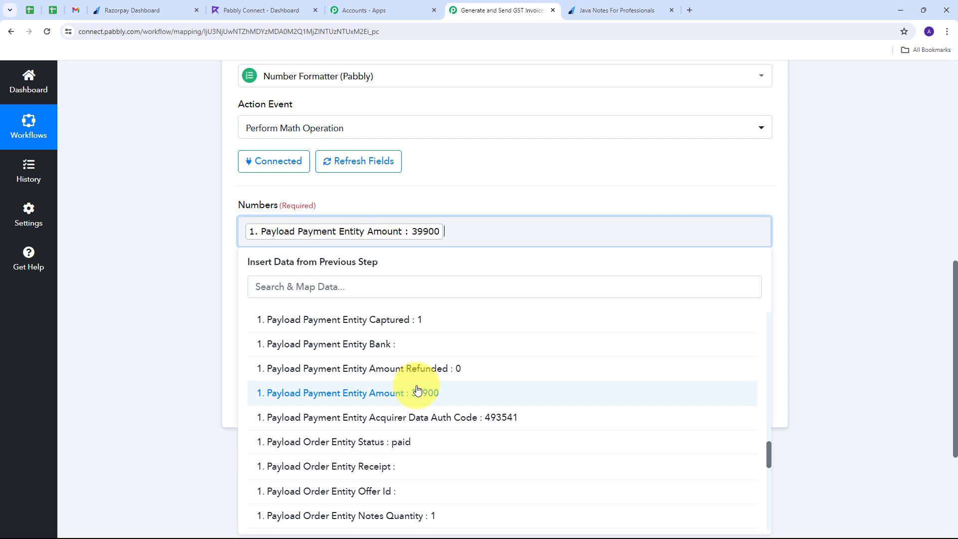
pyautogui.write(',100')
pyautogui.click(223, 262)
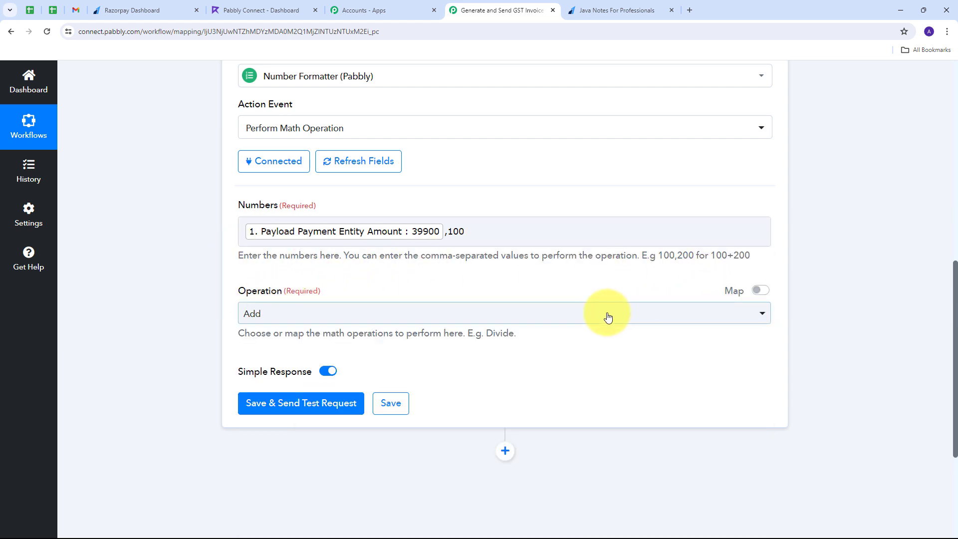
pyautogui.click(471, 317)
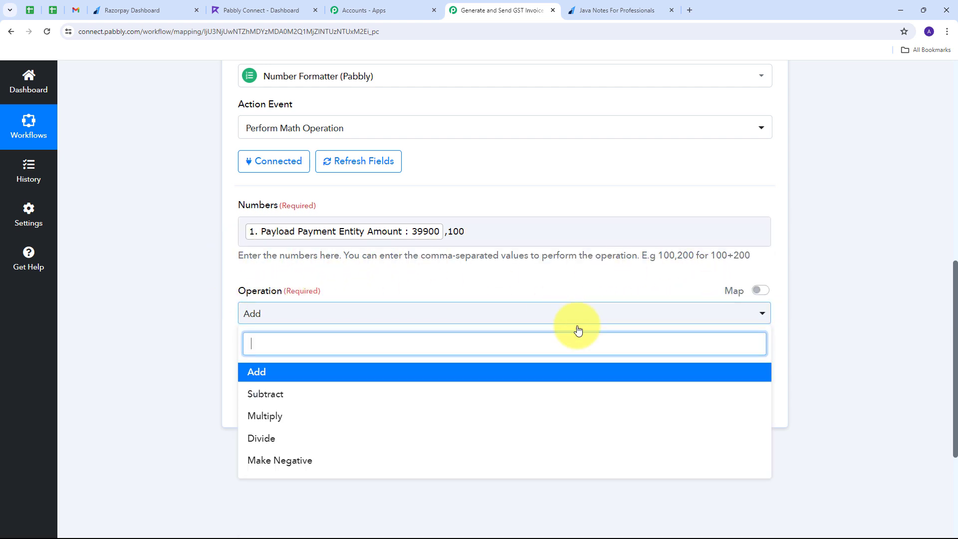
pyautogui.click(262, 445)
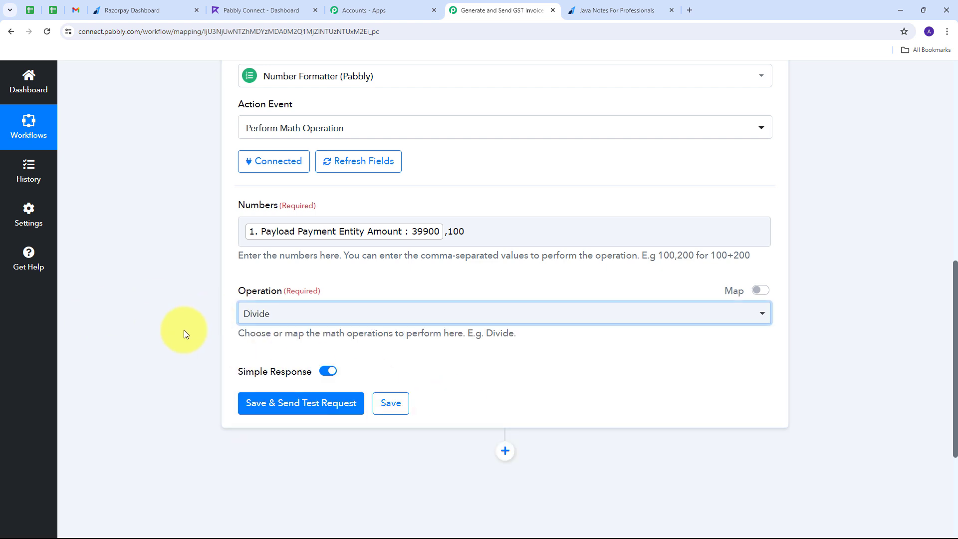
# Save and test the math step, confirming the Result 399.
pyautogui.click(273, 406)
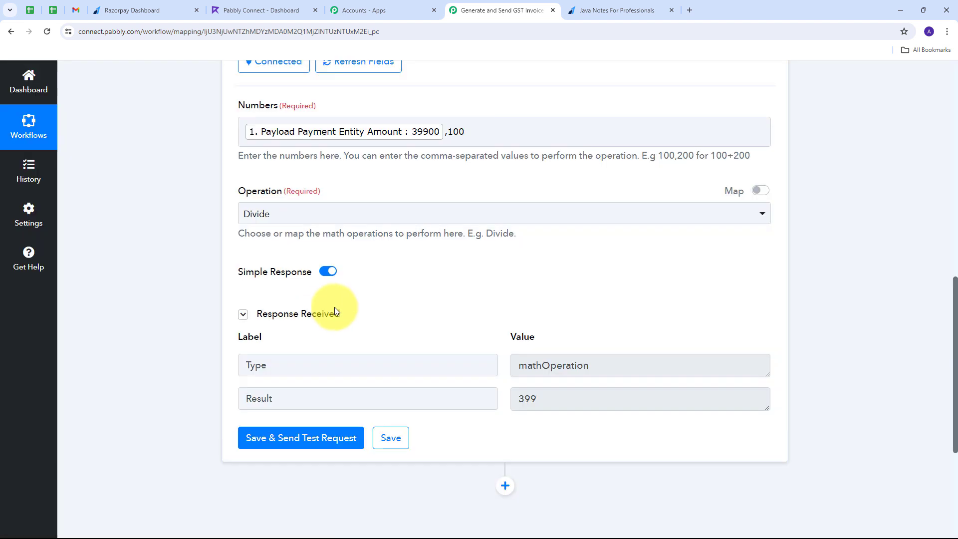
pyautogui.moveTo(568, 354); pyautogui.dragTo(456, 357)
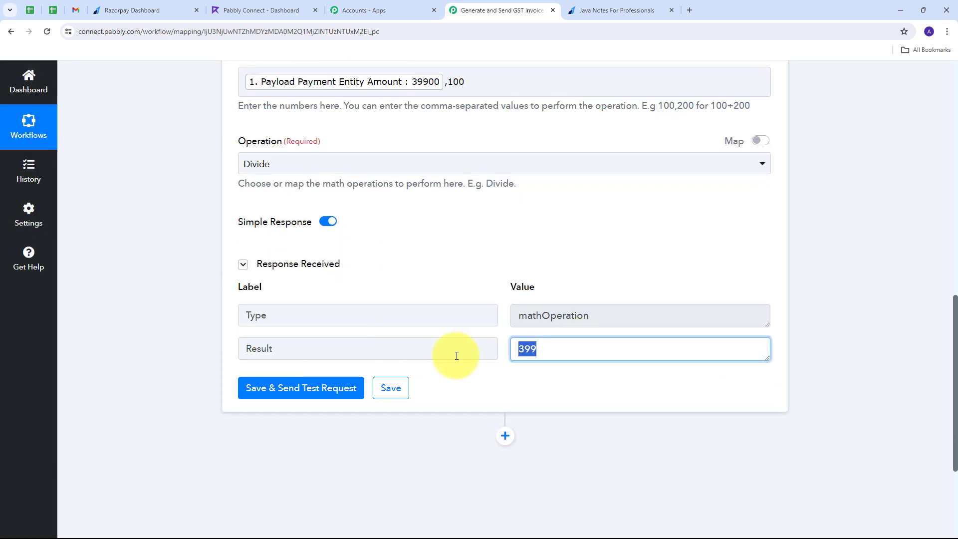
pyautogui.click(503, 352)
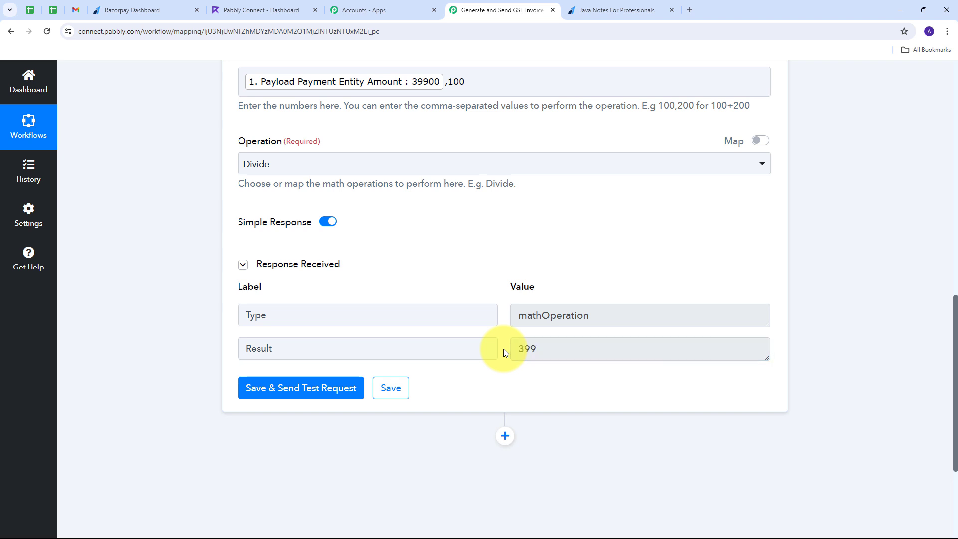
pyautogui.scroll(-2, 504, 348)
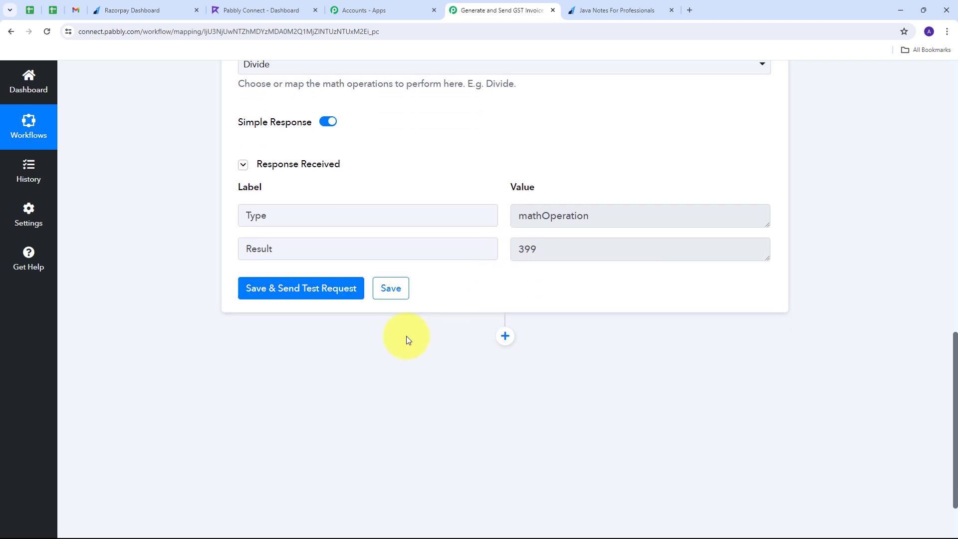
# Add a Lookup Table app step after the math step, using the Lookup Table action event, and connect it.
pyautogui.click(505, 335)
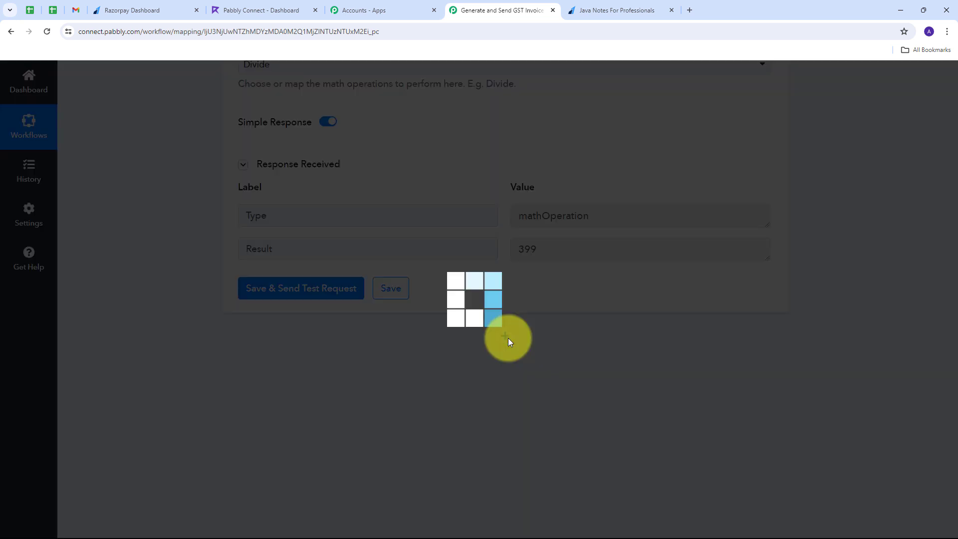
pyautogui.write('loo')
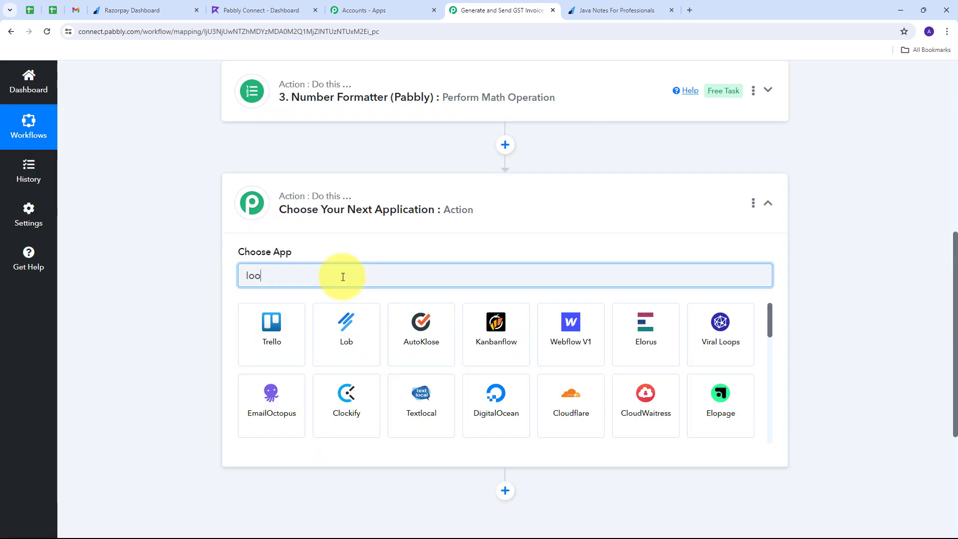
pyautogui.write('kup')
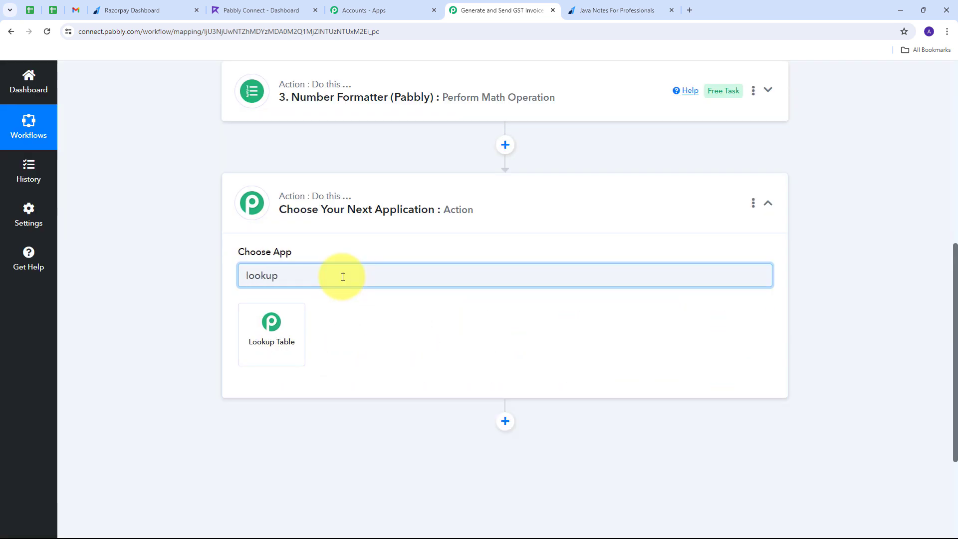
pyautogui.click(269, 334)
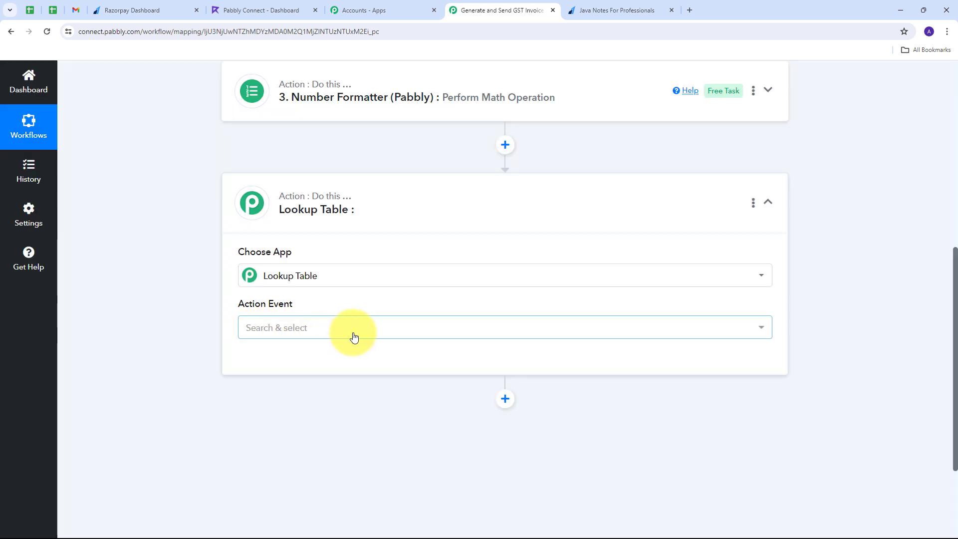
pyautogui.click(352, 333)
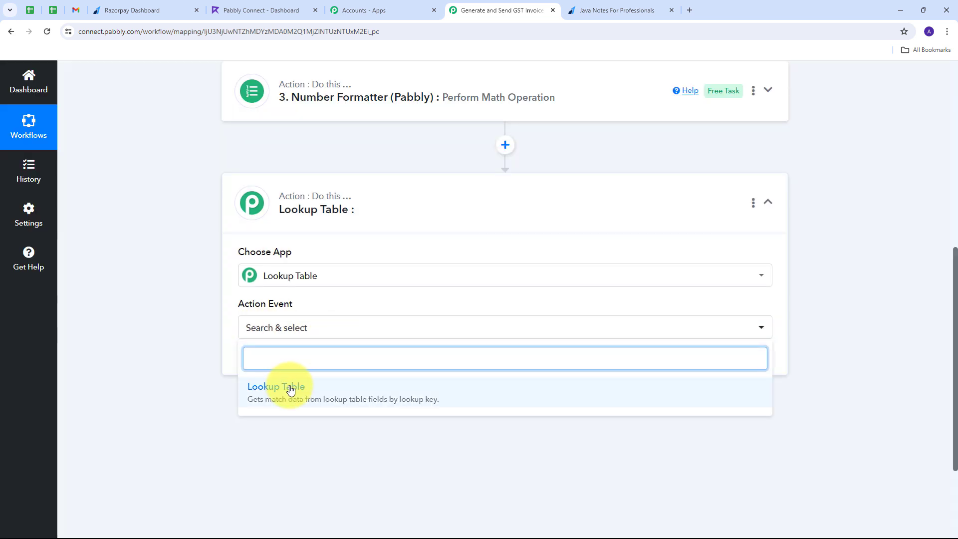
pyautogui.click(288, 384)
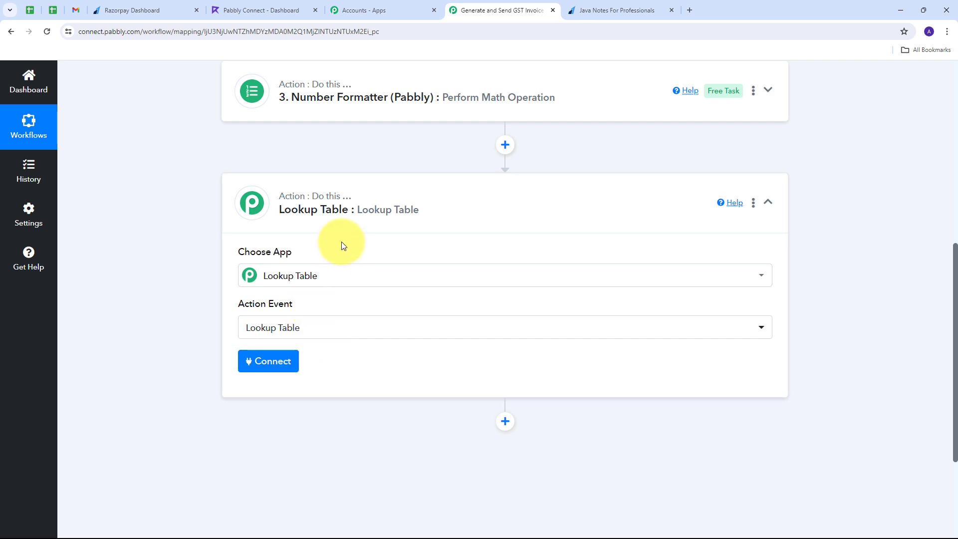
pyautogui.click(268, 364)
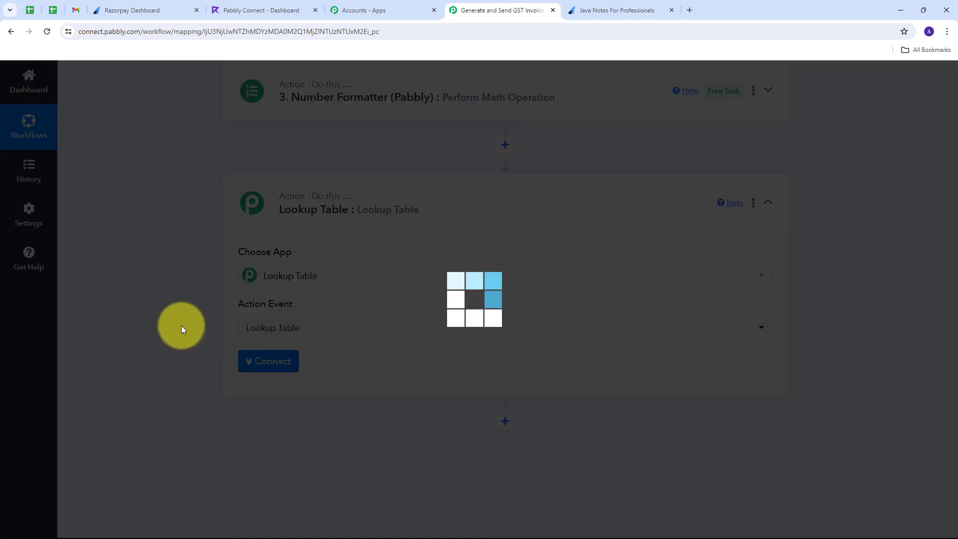
pyautogui.scroll(-4, 321, 246)
pyautogui.scroll(-2, 362, 264)
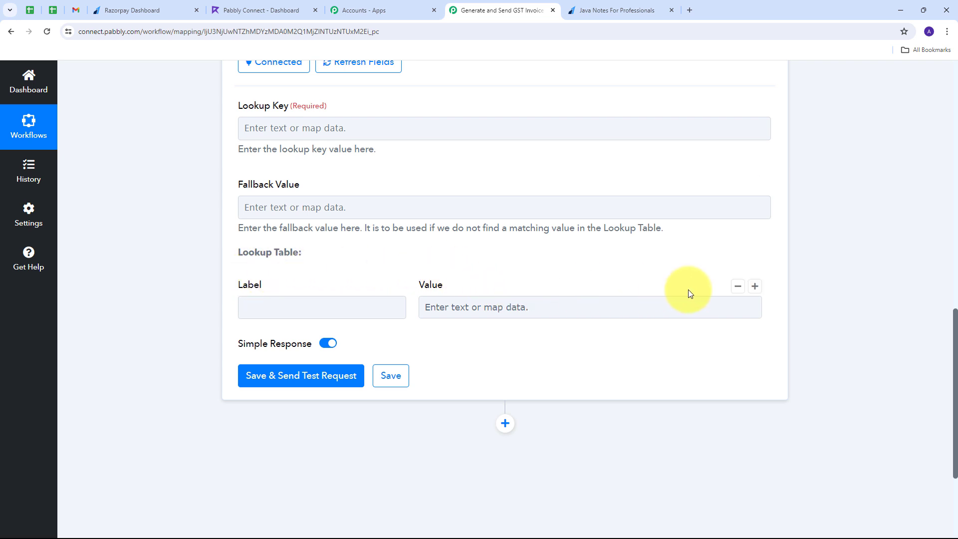
# Fill three lookup rows: Java Notes 5, Automation & AI Course 18, PHP and MySQL 18.
pyautogui.doubleClick(754, 288)
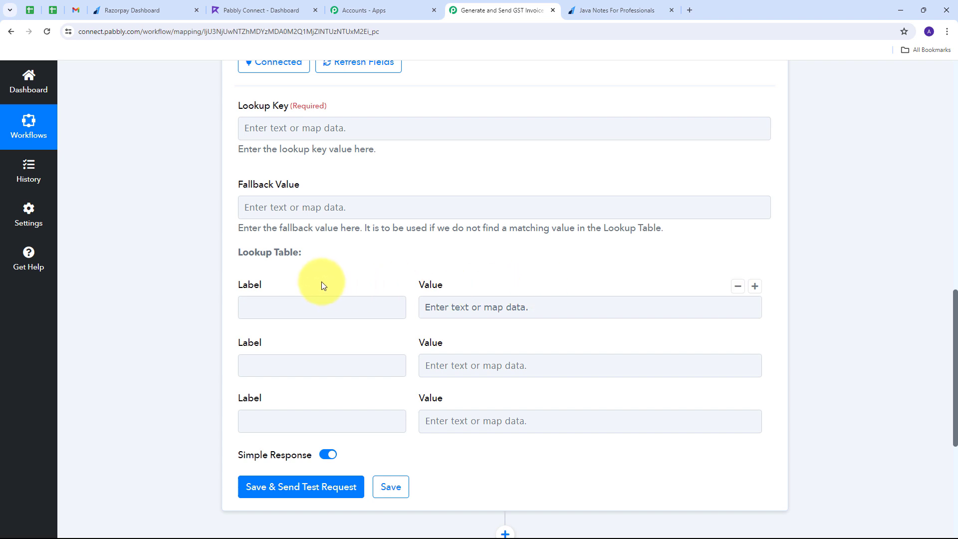
pyautogui.click(289, 421)
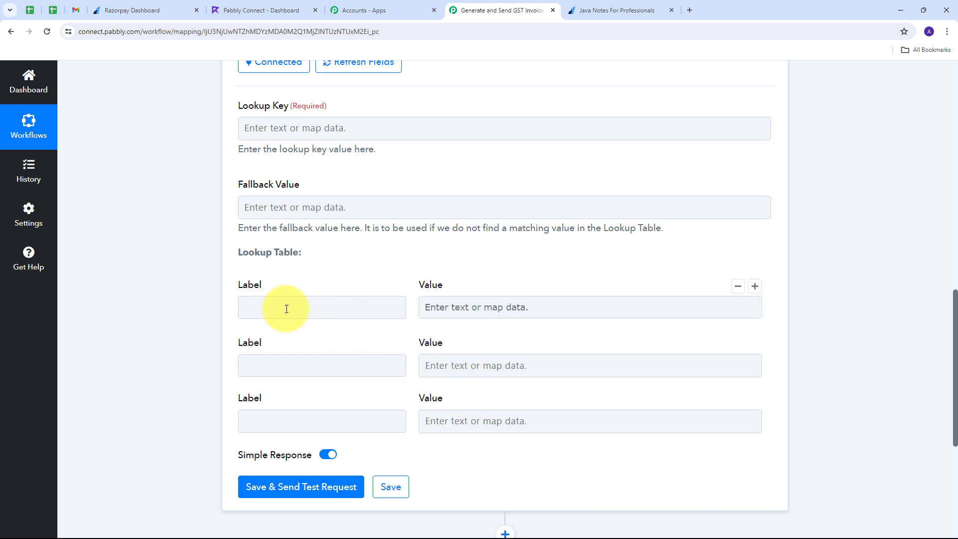
pyautogui.click(298, 423)
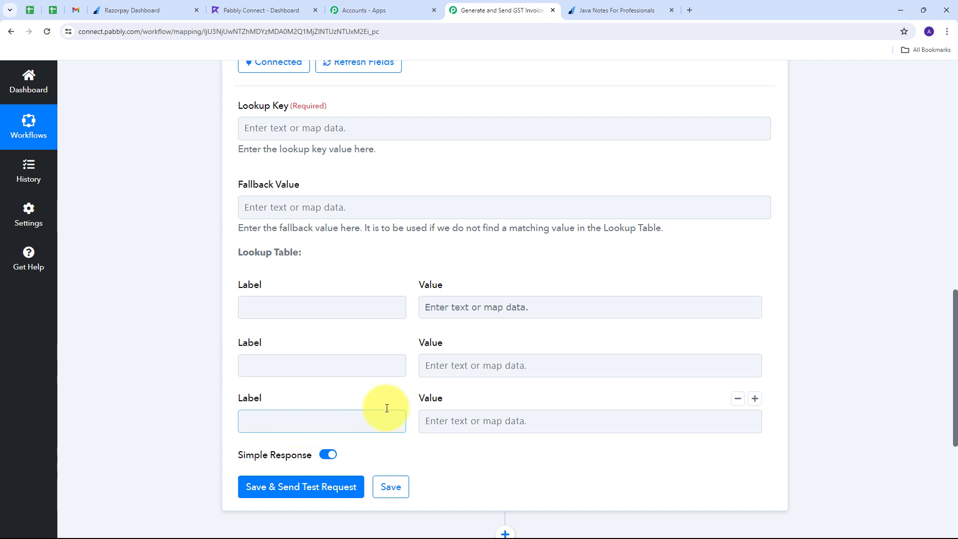
pyautogui.click(453, 418)
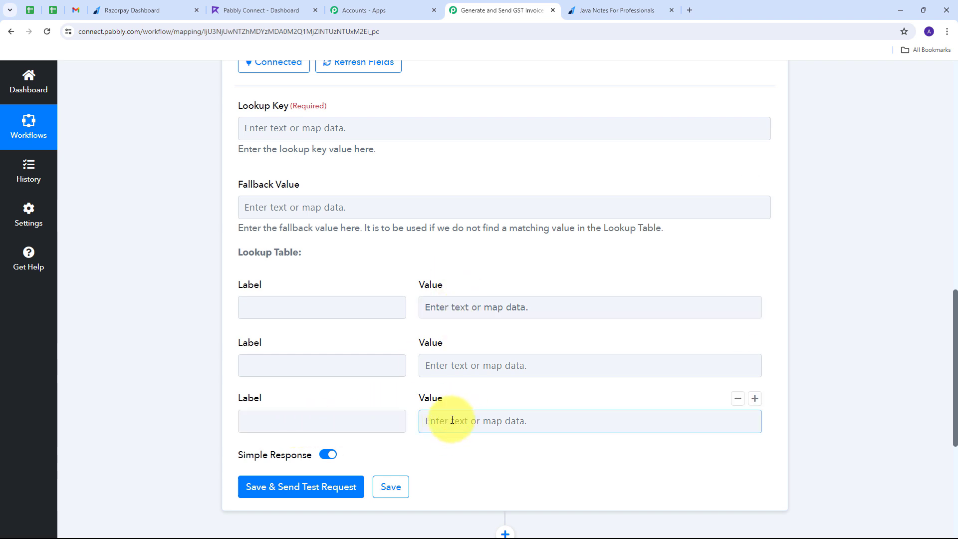
pyautogui.click(296, 303)
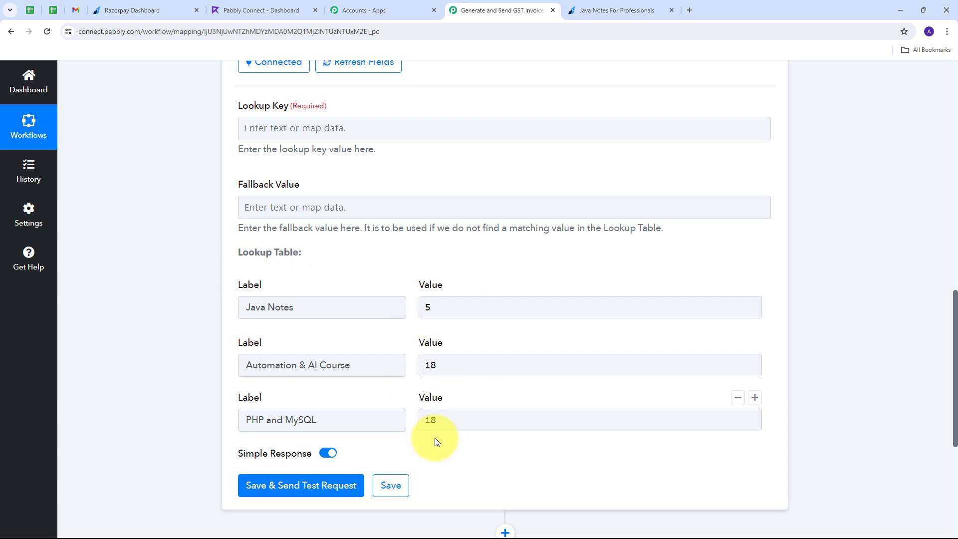
pyautogui.click(505, 311)
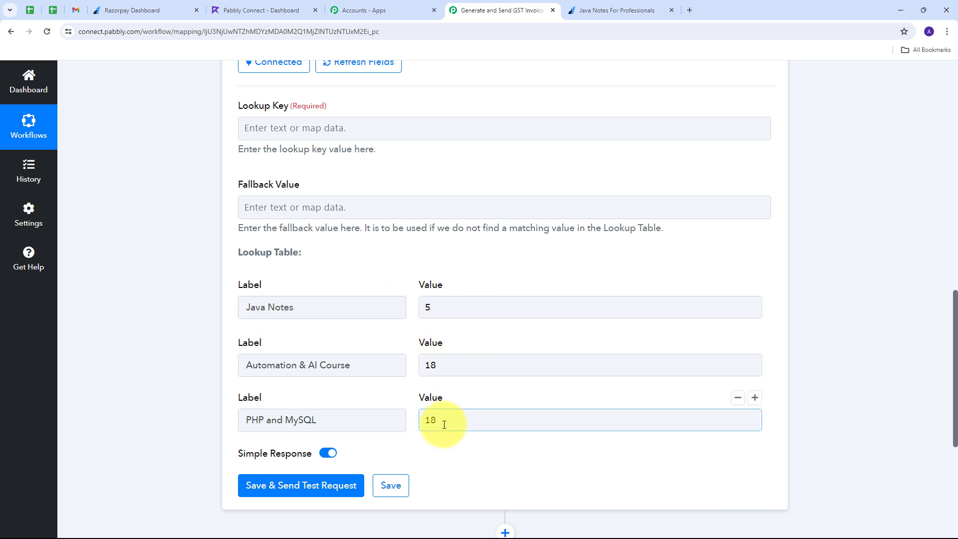
pyautogui.scroll(1, 429, 380)
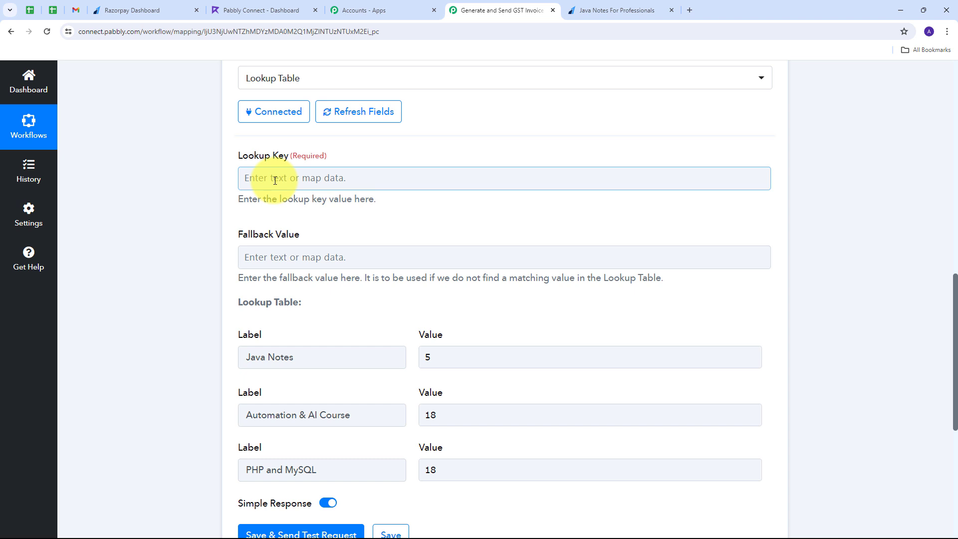
pyautogui.scroll(-1, 400, 295)
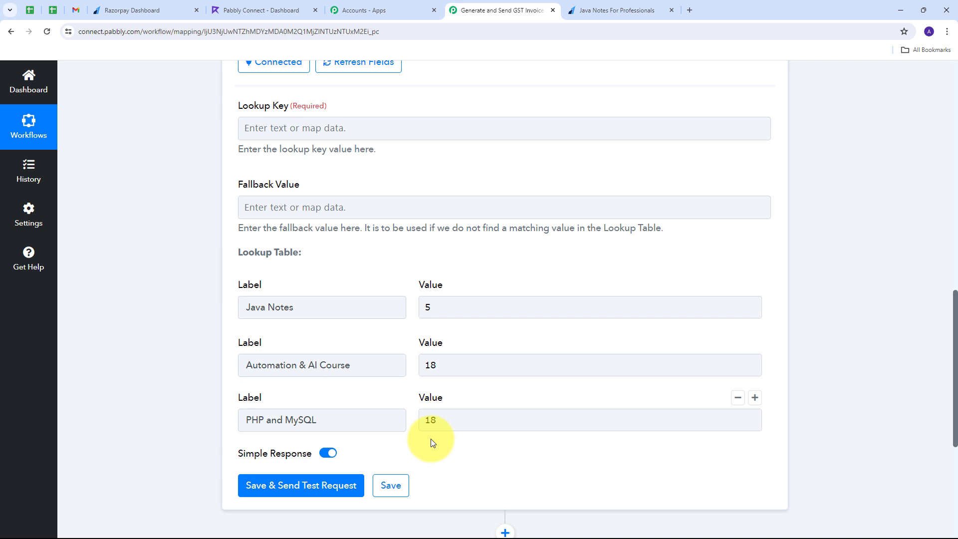
pyautogui.scroll(1, 430, 439)
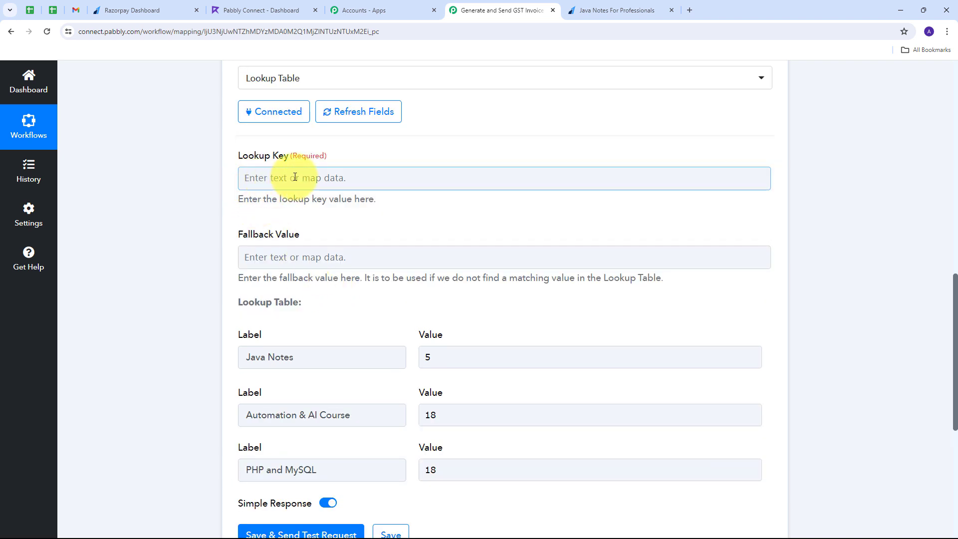
# Map Razorpay Order Paid's Notes Payment For field into the Lookup Key.
pyautogui.click(272, 183)
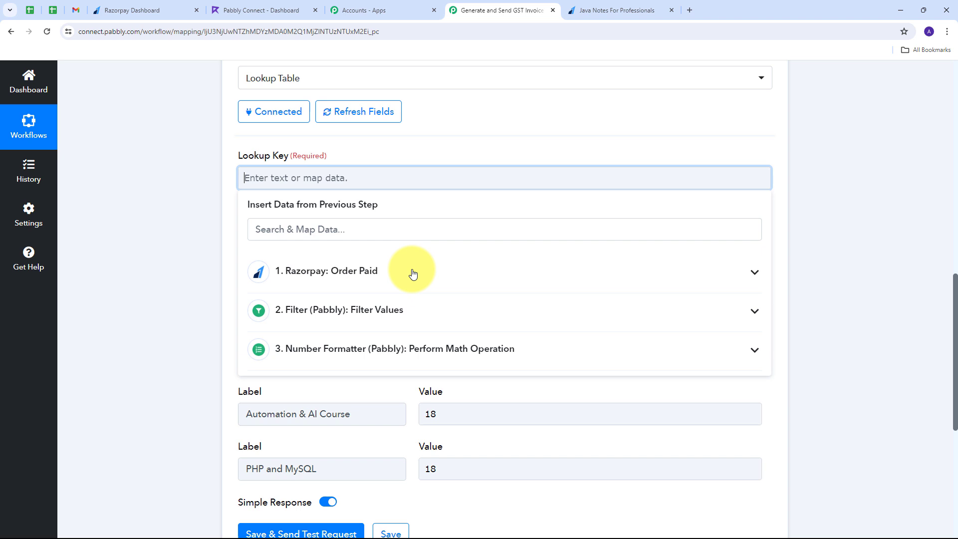
pyautogui.click(371, 273)
pyautogui.scroll(-3, 499, 349)
pyautogui.scroll(-1, 444, 367)
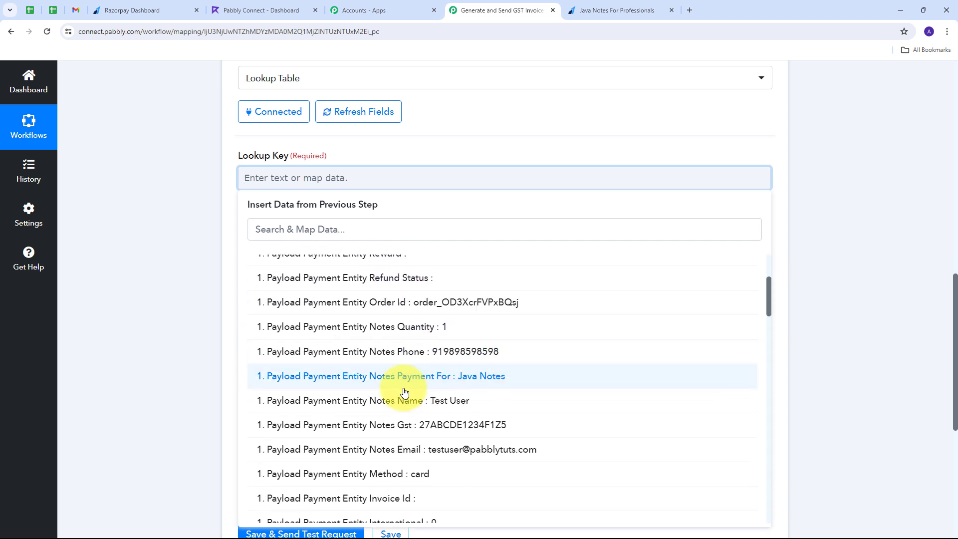
pyautogui.click(490, 382)
pyautogui.click(232, 156)
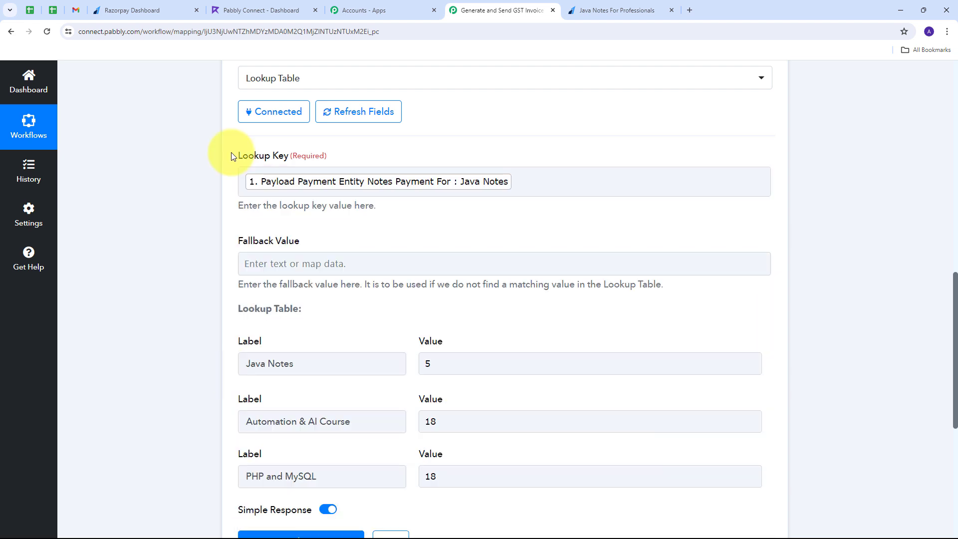
pyautogui.scroll(-1, 232, 157)
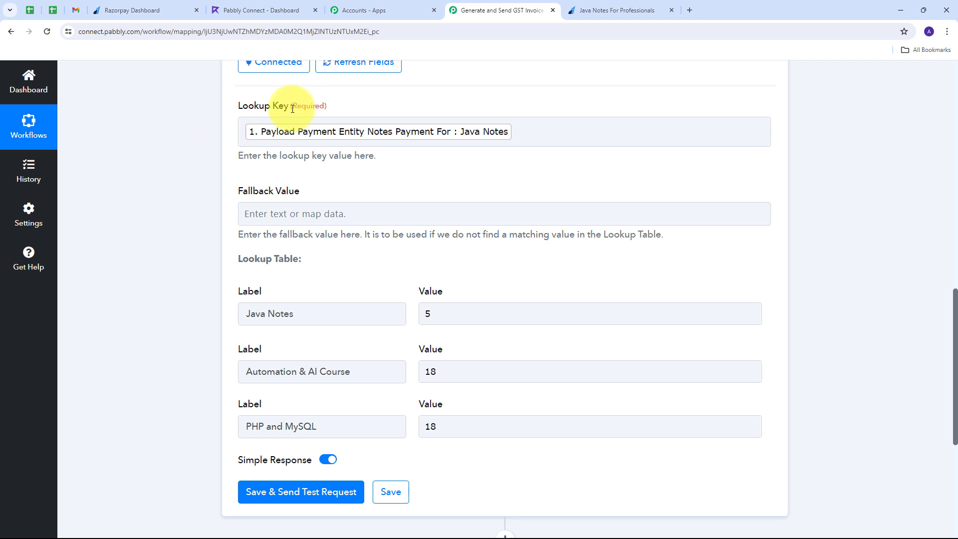
pyautogui.click(269, 315)
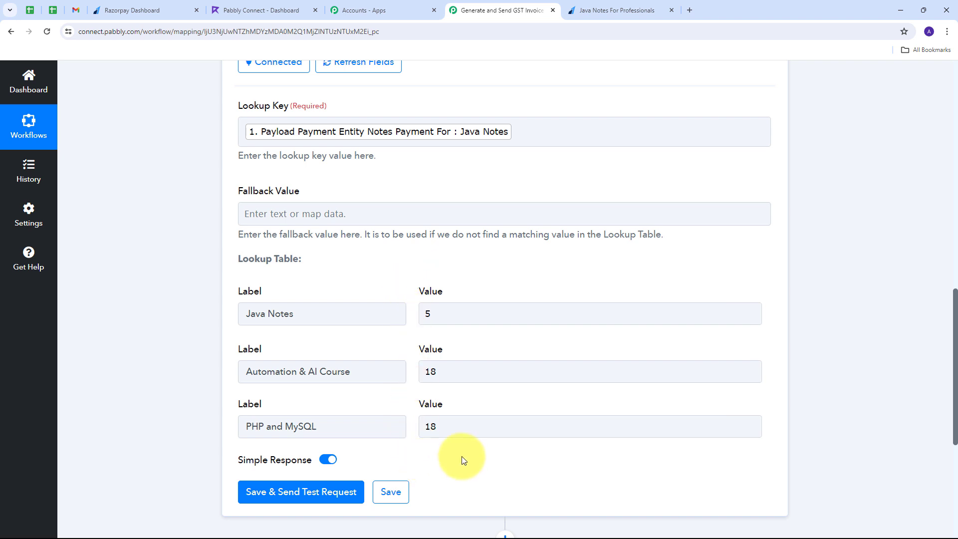
pyautogui.scroll(-2, 377, 284)
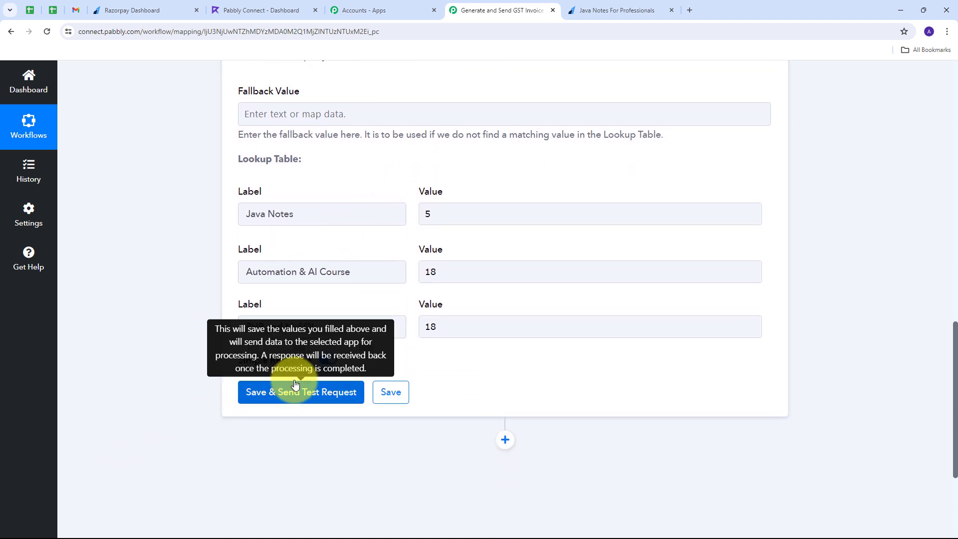
# Save and test the lookup step, confirming success with Result Label Java Notes and Result Value 5.
pyautogui.click(295, 385)
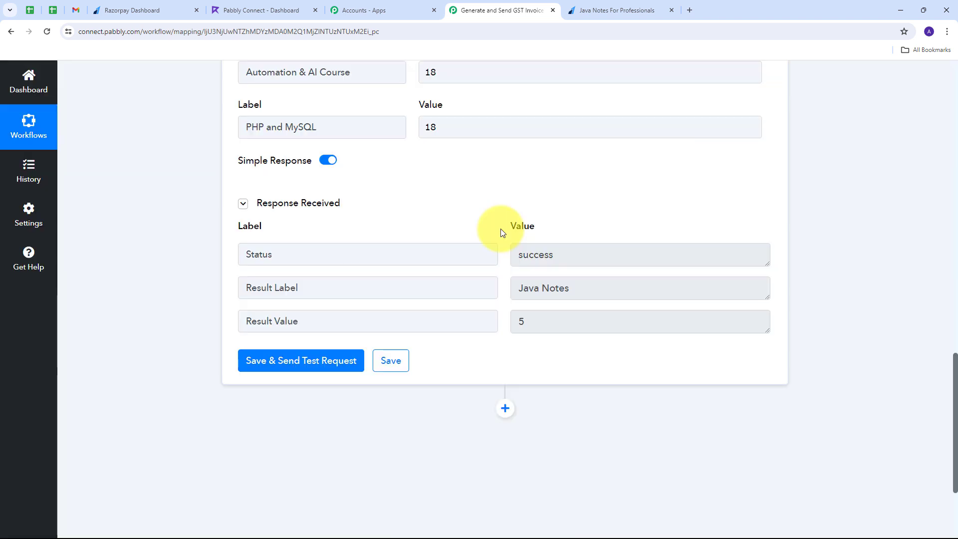
pyautogui.click(582, 260)
pyautogui.moveTo(556, 322); pyautogui.dragTo(509, 321)
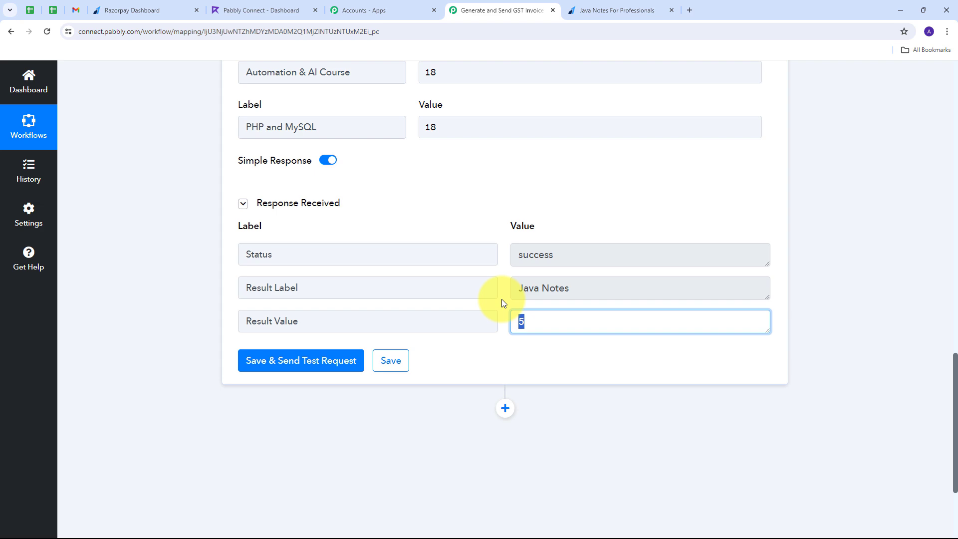
pyautogui.scroll(5, 428, 224)
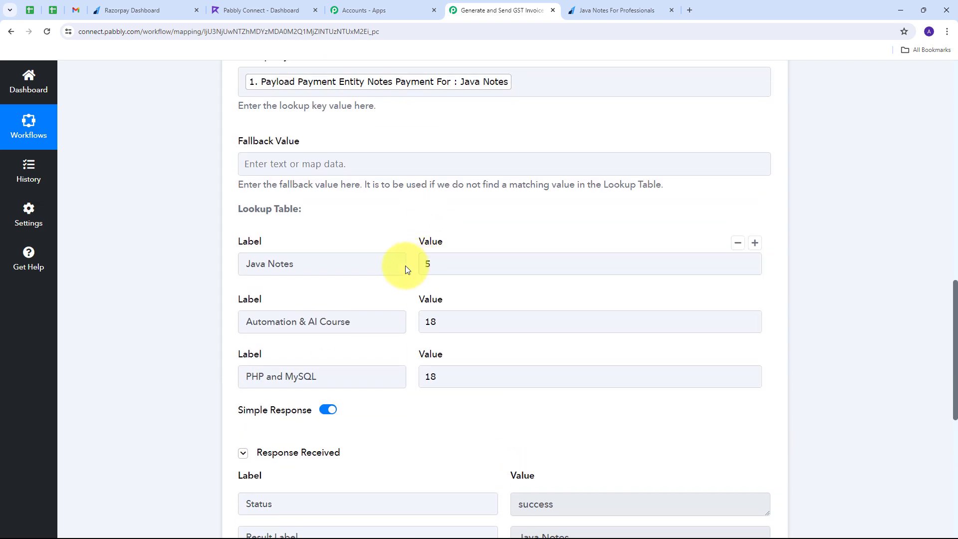
pyautogui.scroll(3, 405, 265)
pyautogui.scroll(-4, 368, 231)
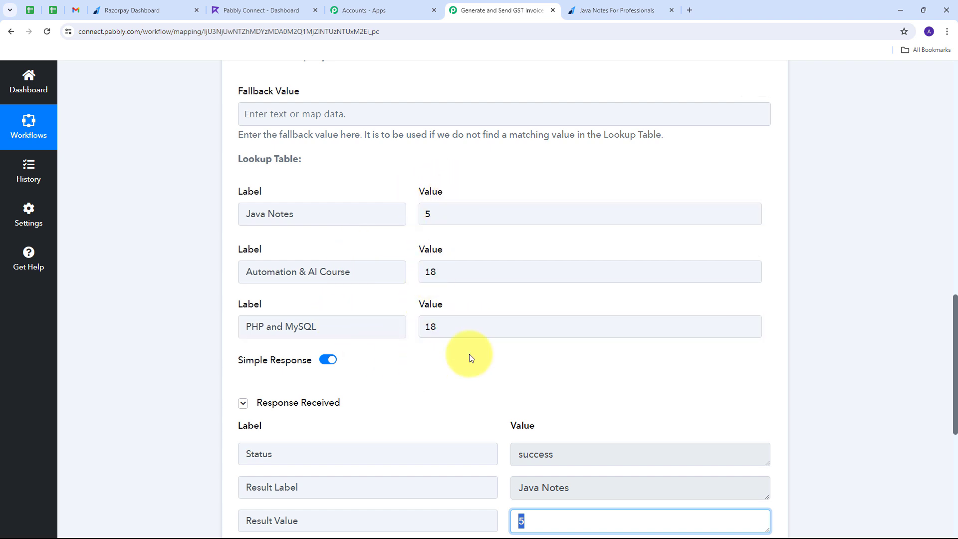
pyautogui.scroll(-4, 379, 348)
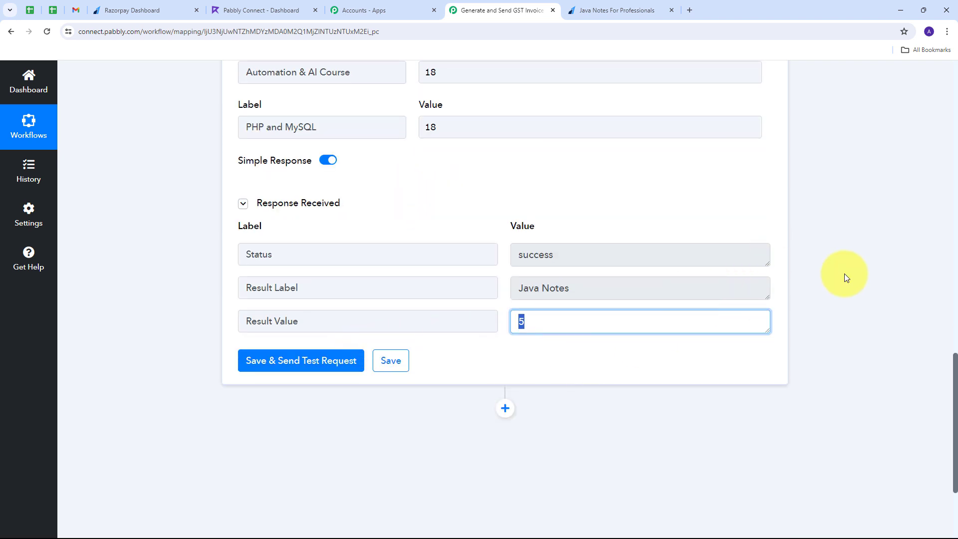
pyautogui.scroll(-2, 845, 250)
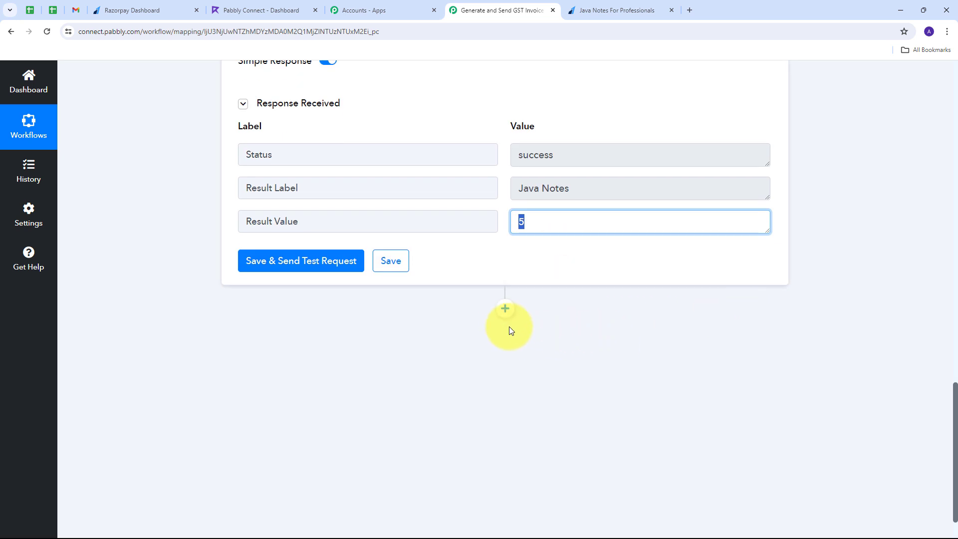
# Add a Refrens step below the Lookup Table with Create Invoice as the action event.
pyautogui.click(505, 309)
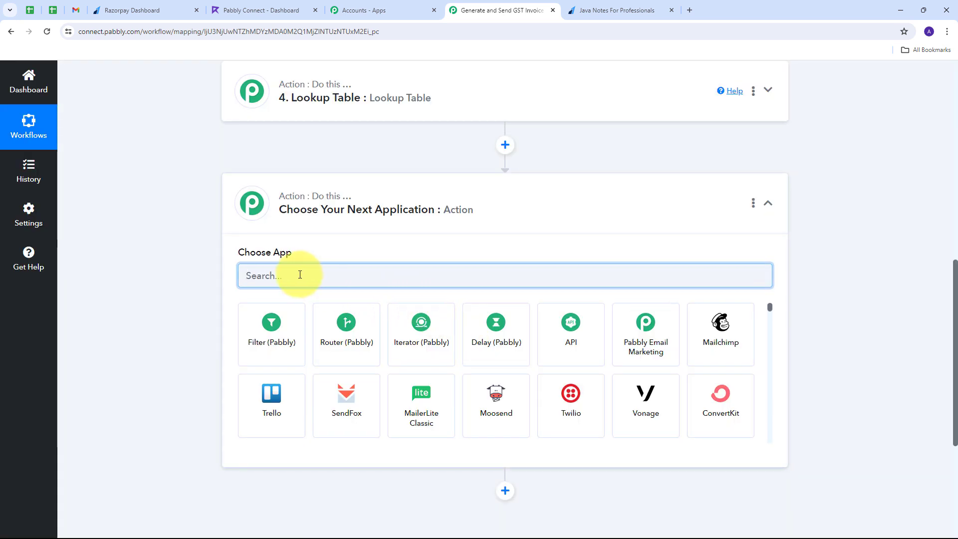
pyautogui.write('refrens')
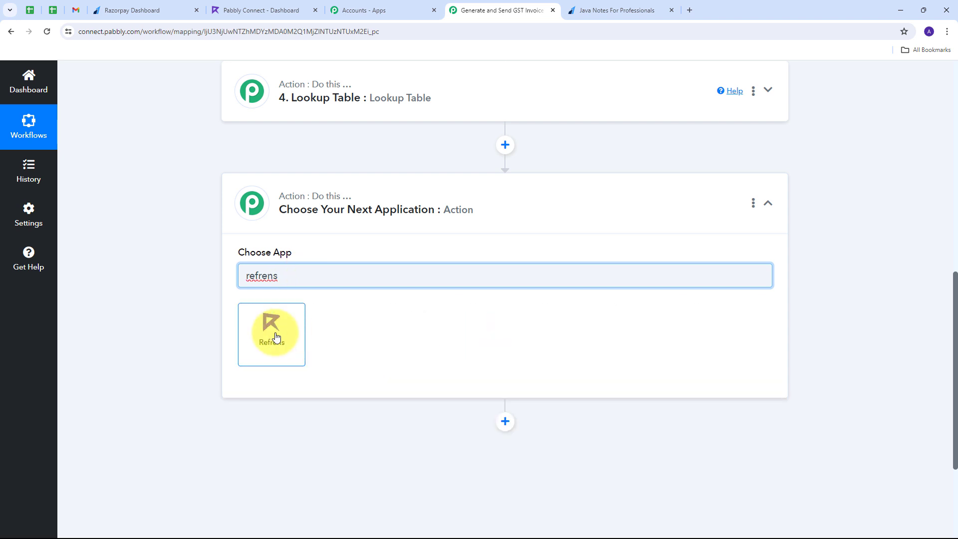
pyautogui.click(275, 337)
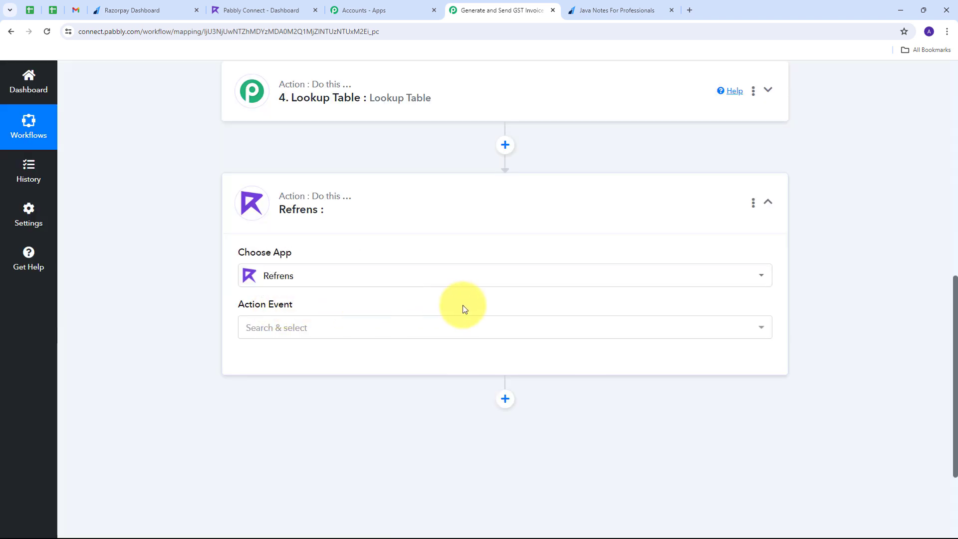
pyautogui.click(507, 329)
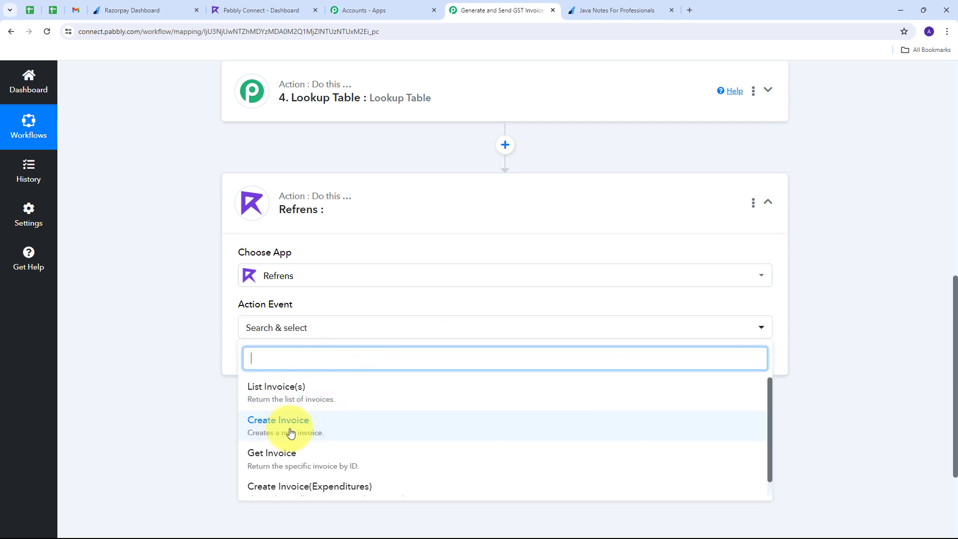
pyautogui.click(276, 428)
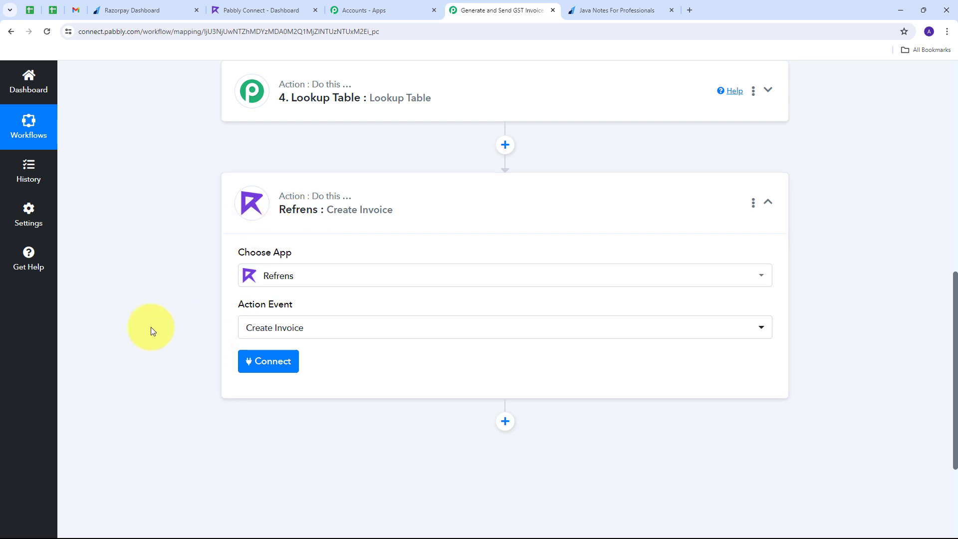
# Review the new-connection App ID and App Secret fields, then save using the existing Refrens #1 connection.
pyautogui.click(265, 365)
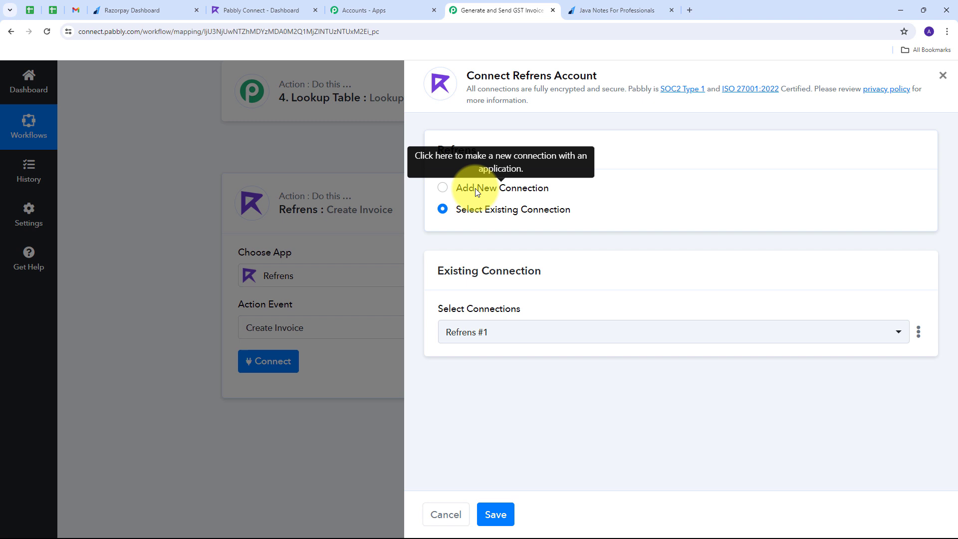
pyautogui.click(475, 188)
pyautogui.scroll(-1, 539, 240)
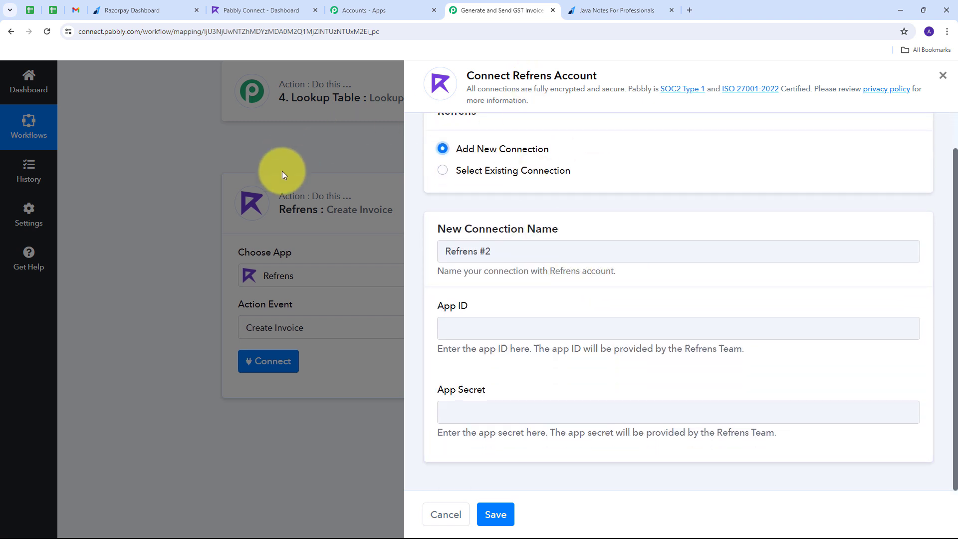
pyautogui.moveTo(439, 306); pyautogui.dragTo(485, 305)
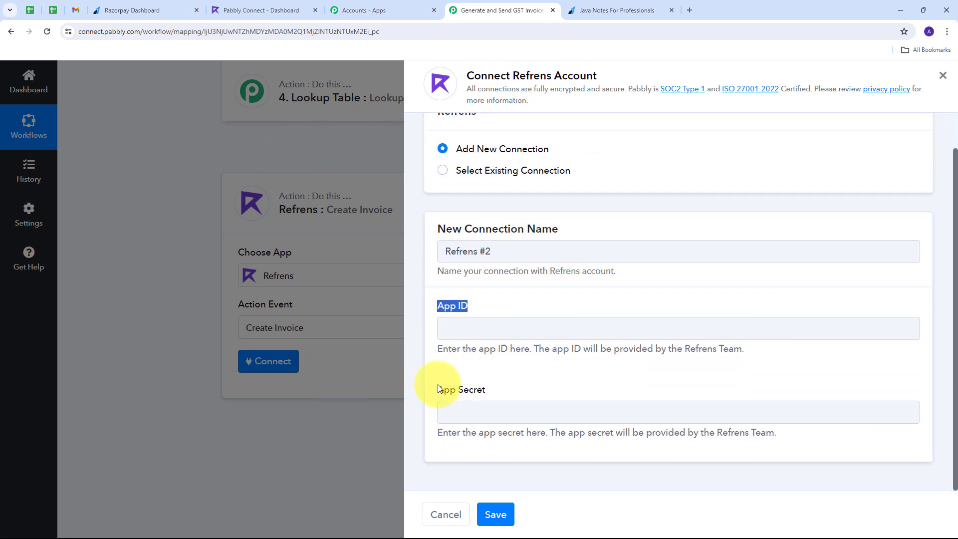
pyautogui.moveTo(439, 388); pyautogui.dragTo(506, 395)
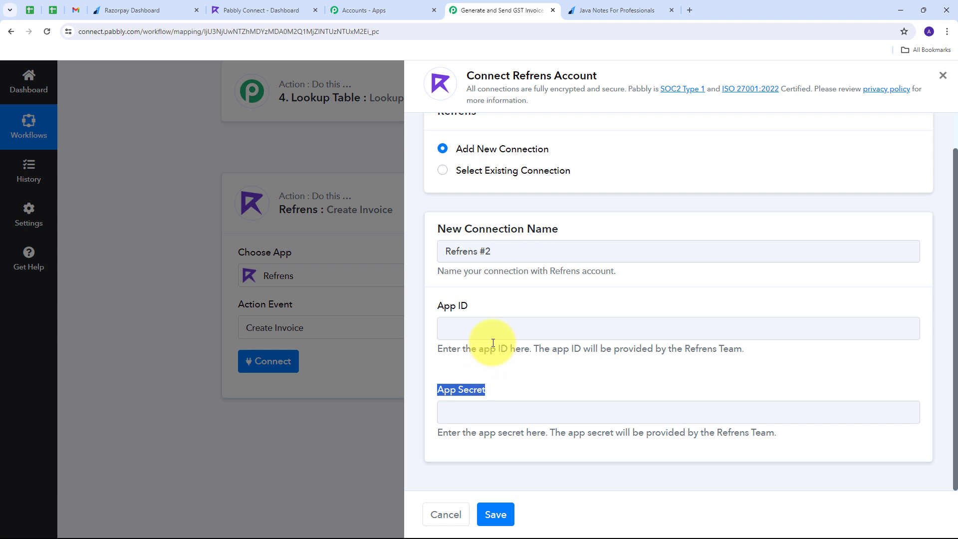
pyautogui.moveTo(681, 349); pyautogui.dragTo(820, 356)
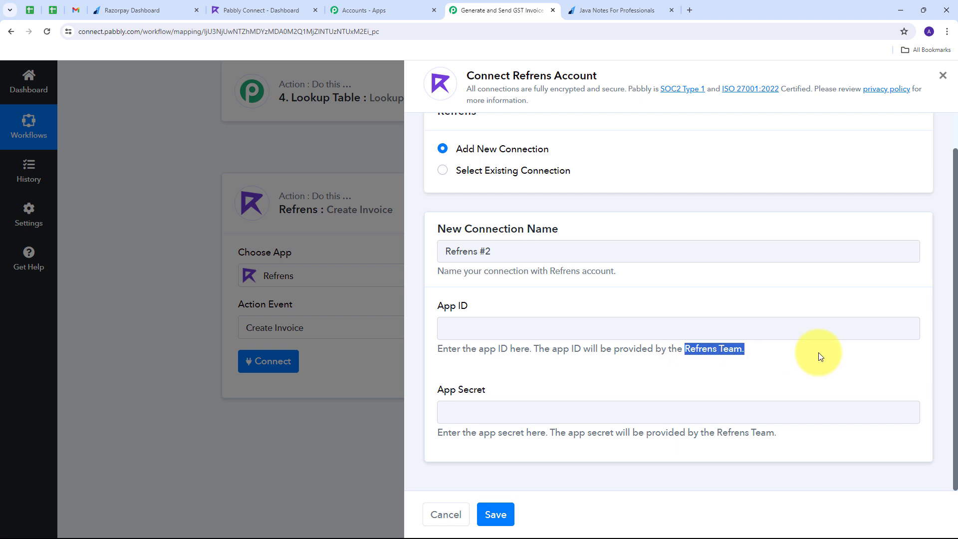
pyautogui.moveTo(469, 306); pyautogui.dragTo(437, 305)
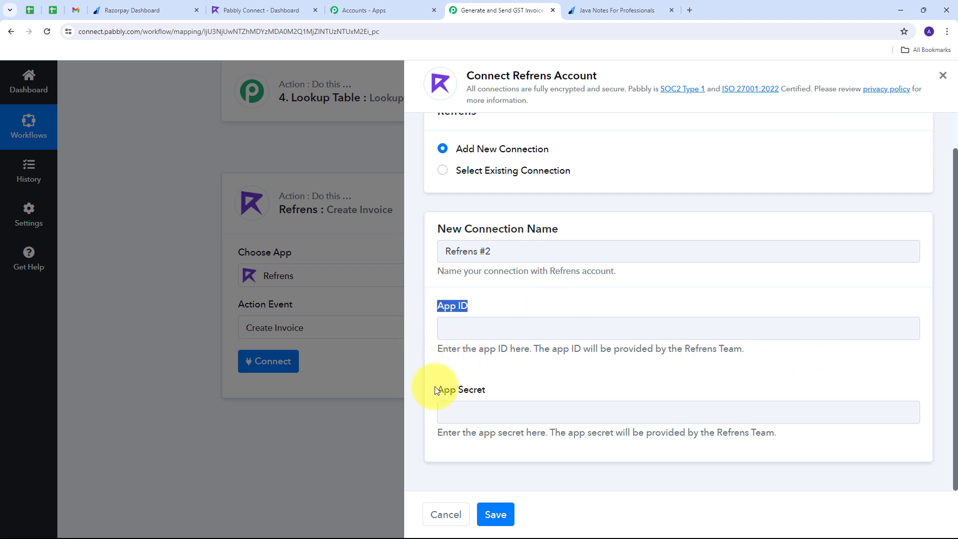
pyautogui.moveTo(435, 389); pyautogui.dragTo(510, 399)
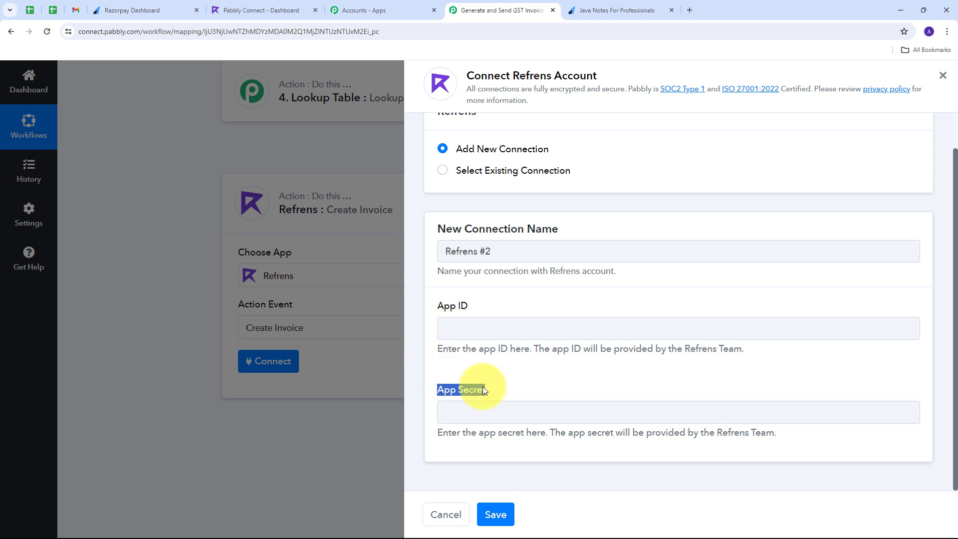
pyautogui.click(503, 171)
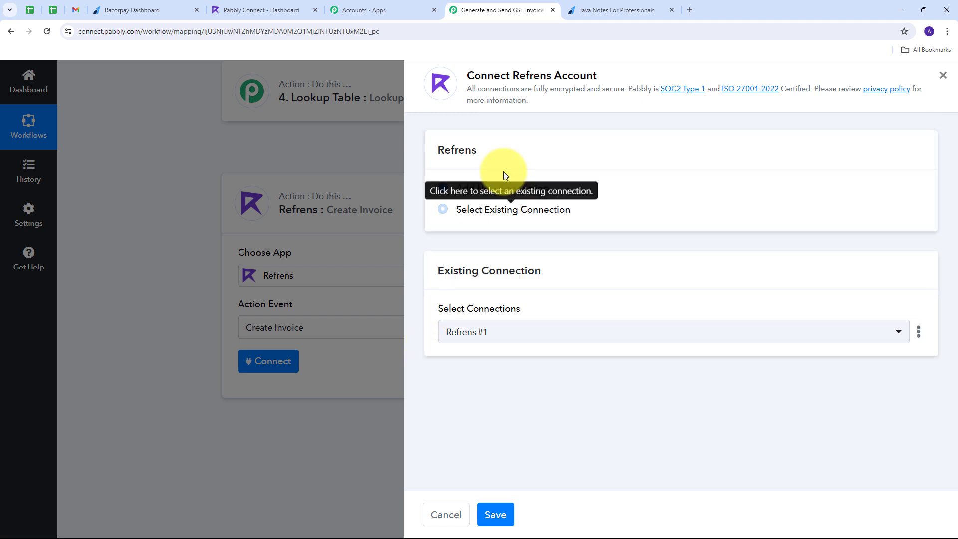
pyautogui.click(495, 515)
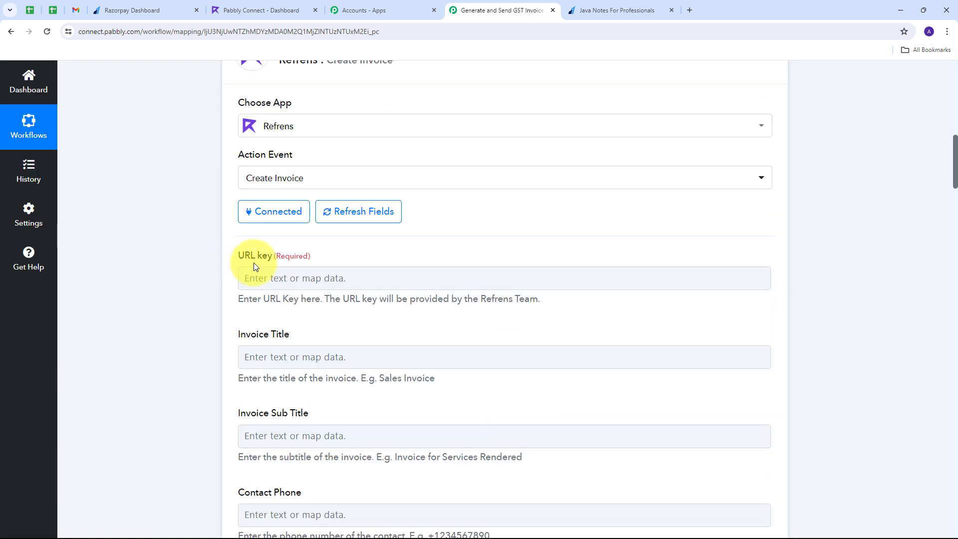
# Paste the Refrens URL key and set the invoice title to 'New Sale'.
pyautogui.click(289, 287)
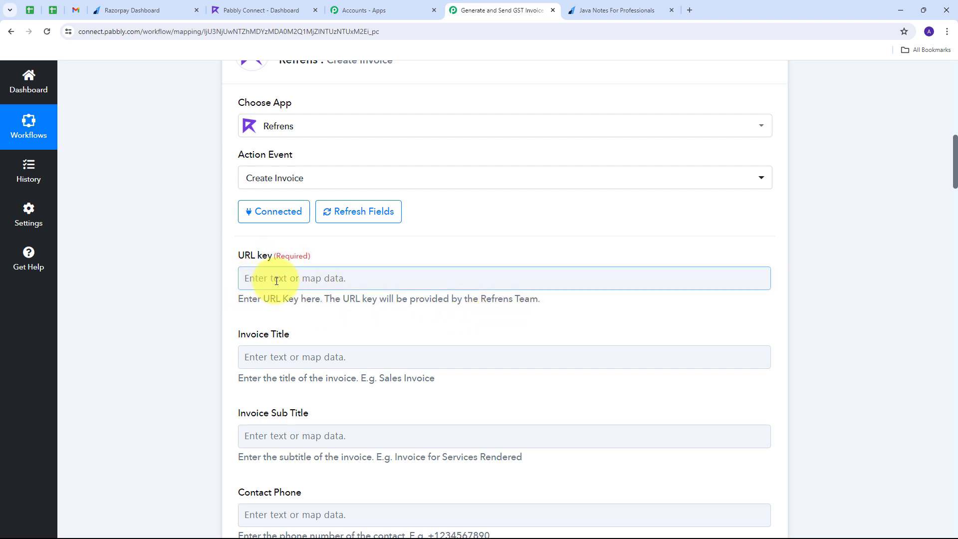
pyautogui.write('pabbly-connect')
pyautogui.scroll(-2, 349, 239)
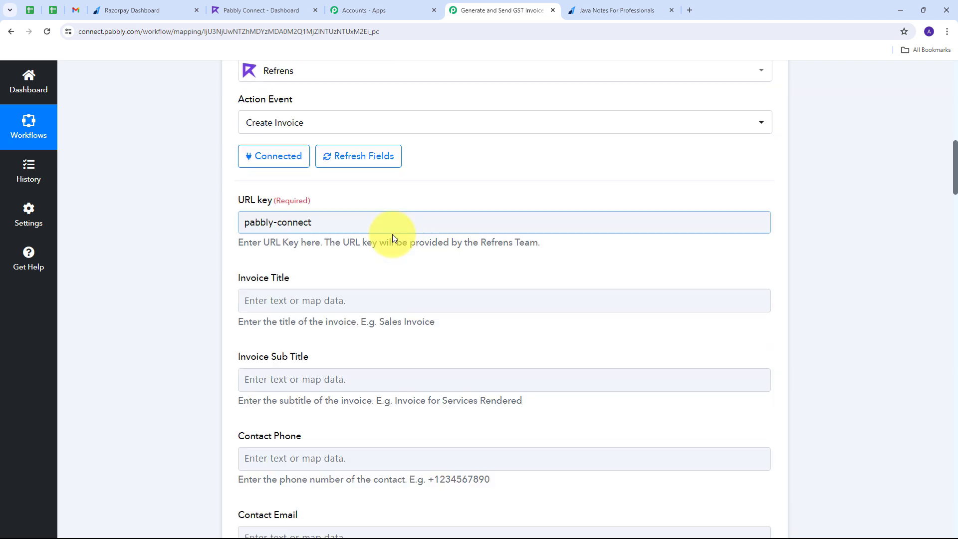
pyautogui.click(266, 258)
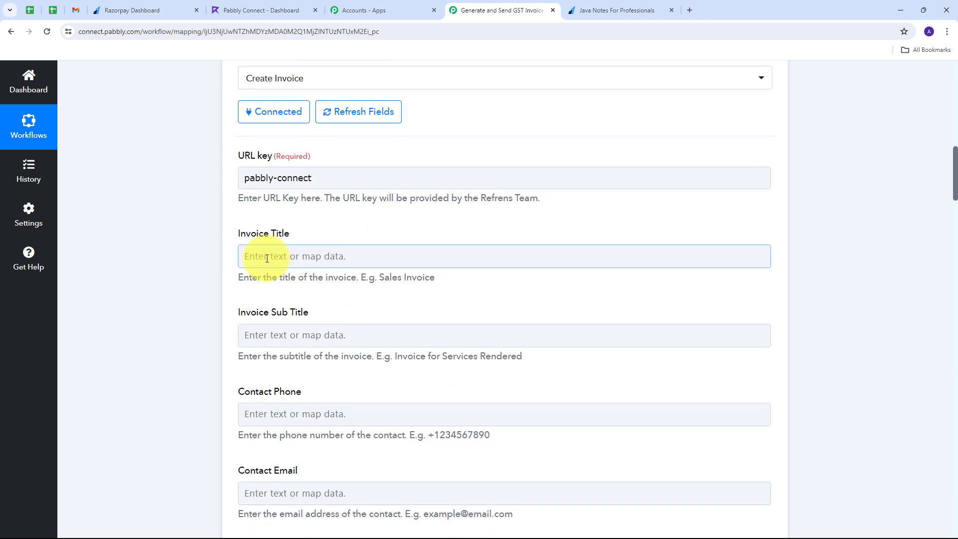
pyautogui.click(266, 257)
pyautogui.write('N')
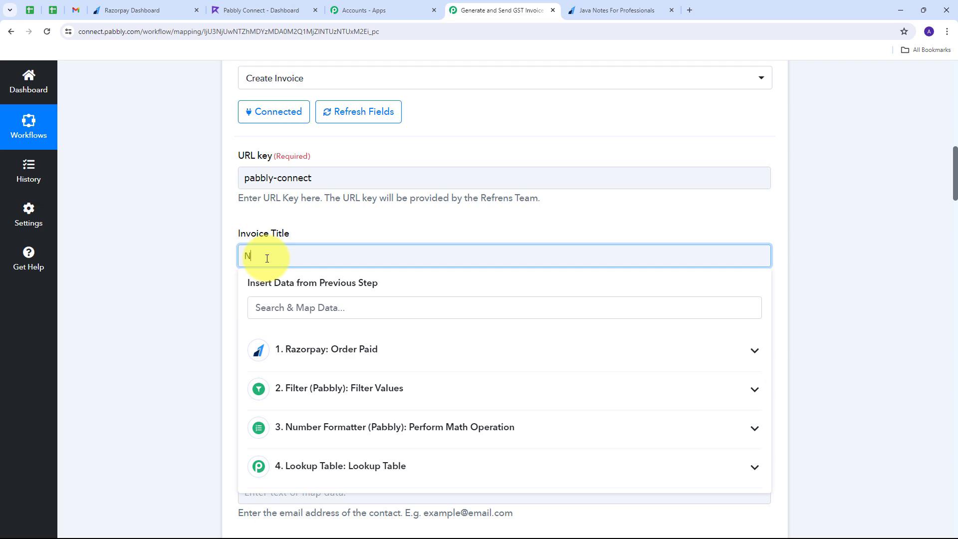
pyautogui.write('ew Sale')
pyautogui.click(391, 220)
# Keep the invoice type as Tax Invoice.
pyautogui.scroll(-8, 391, 220)
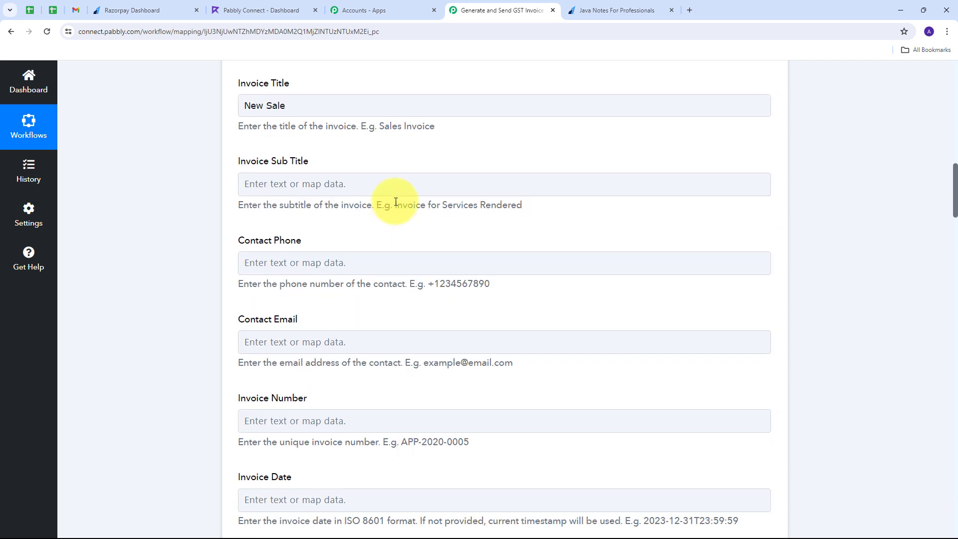
pyautogui.scroll(-5, 382, 193)
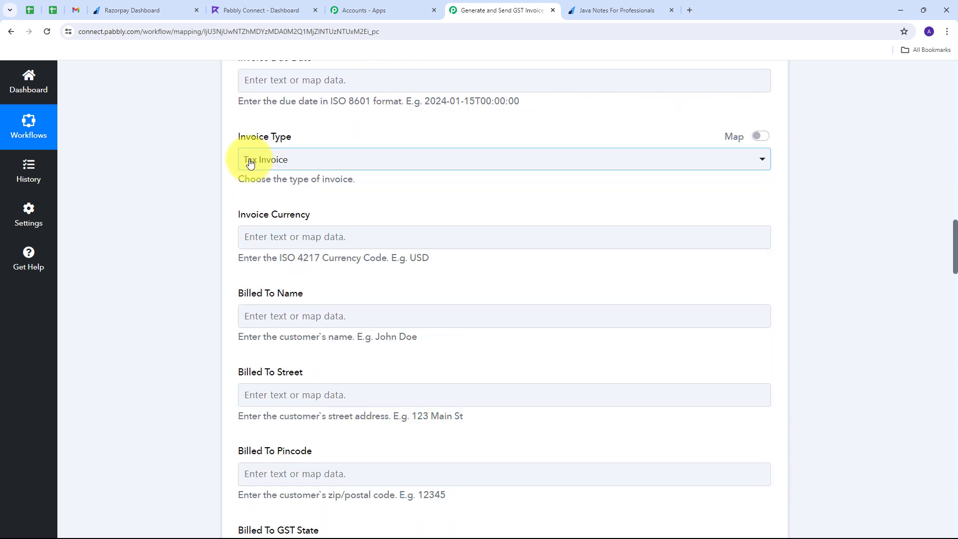
pyautogui.click(287, 165)
pyautogui.click(279, 223)
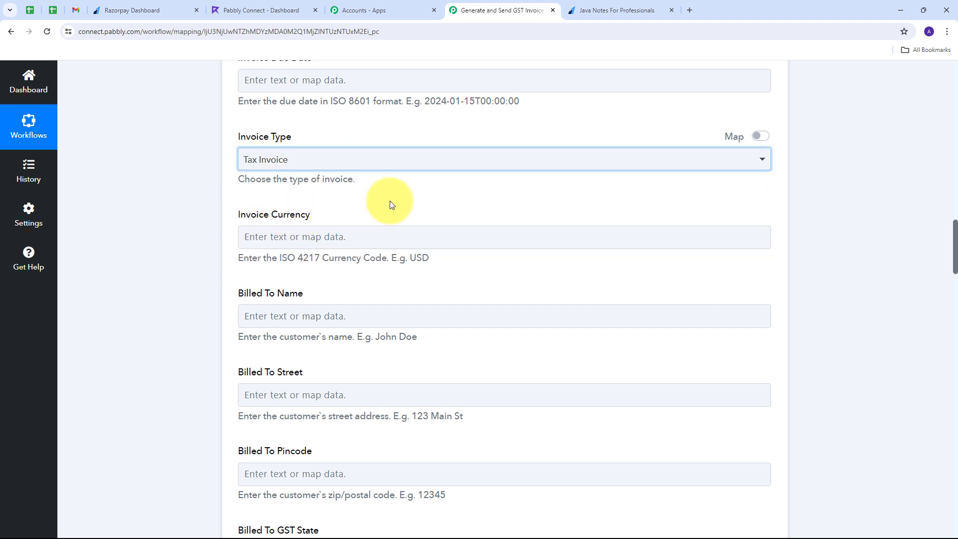
pyautogui.scroll(-1, 396, 181)
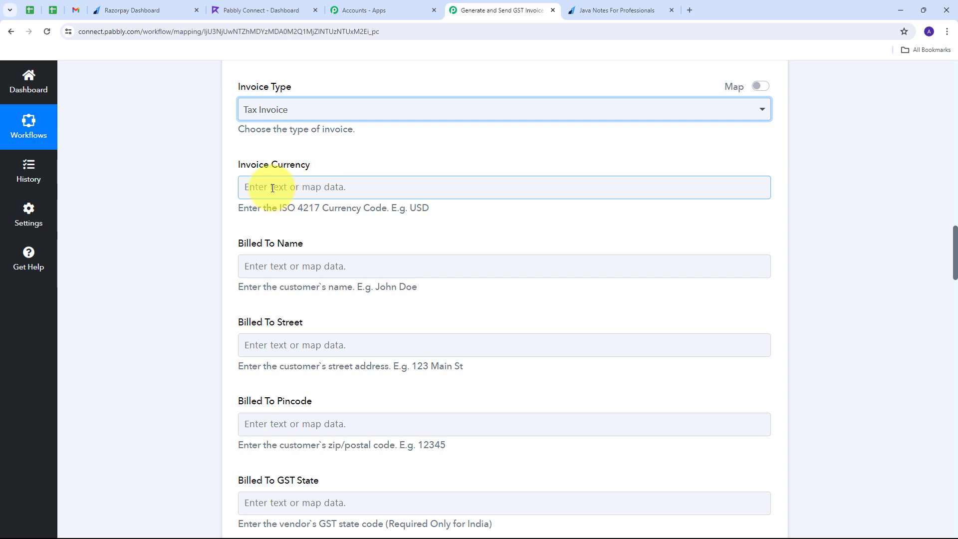
# Map the Razorpay payment currency INR into Invoice Currency.
pyautogui.click(255, 188)
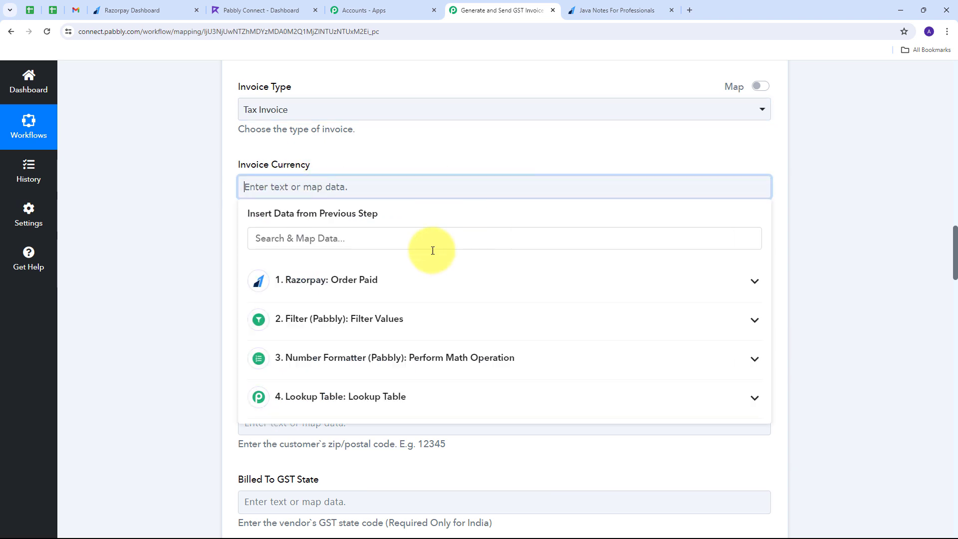
pyautogui.click(355, 280)
pyautogui.scroll(-1, 447, 358)
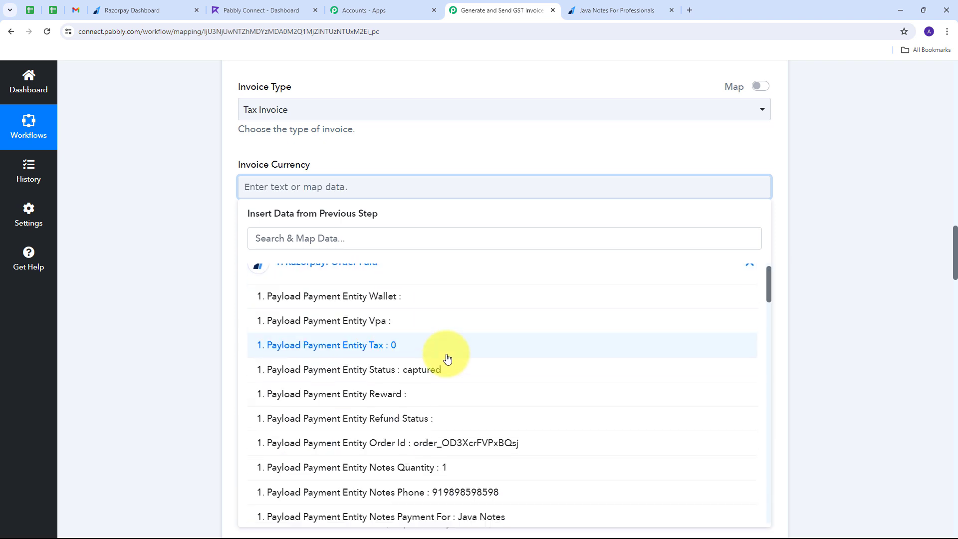
pyautogui.scroll(-8, 447, 359)
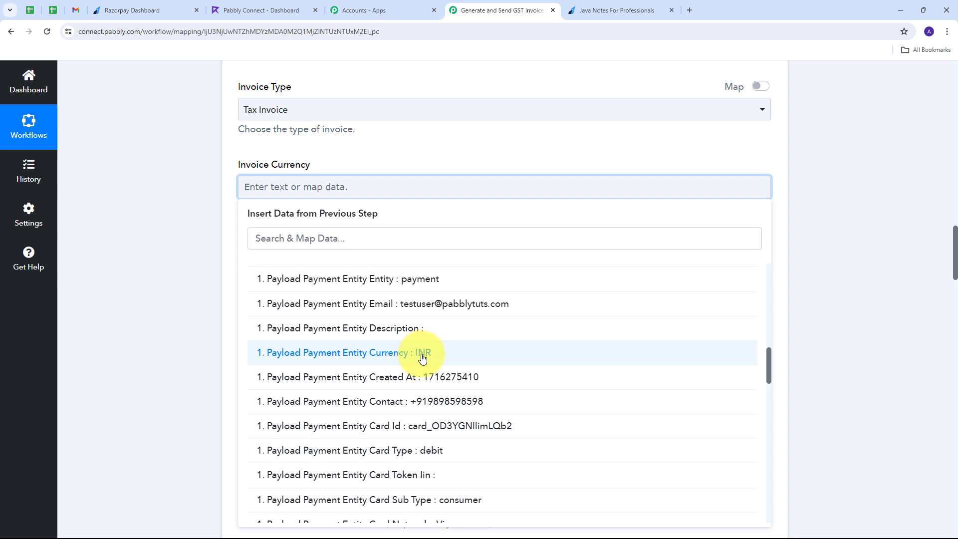
pyautogui.click(422, 357)
pyautogui.click(188, 195)
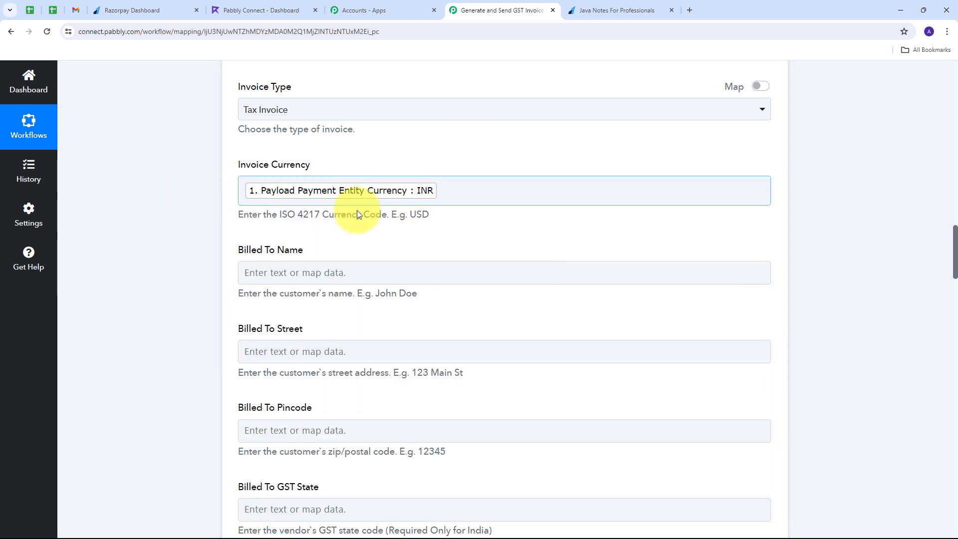
pyautogui.scroll(-1, 349, 212)
pyautogui.click(277, 391)
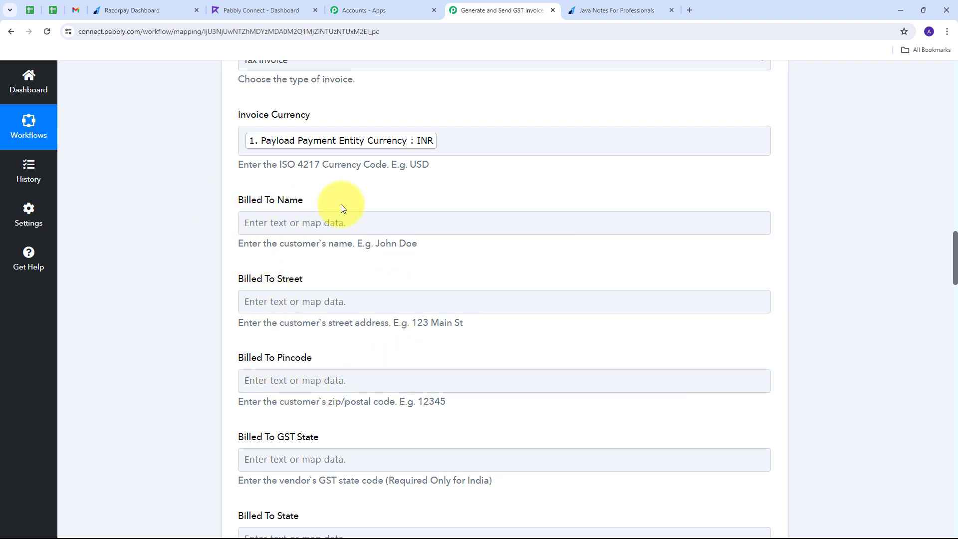
# Map the customer name from the Razorpay payment notes into the Billed To name.
pyautogui.click(274, 223)
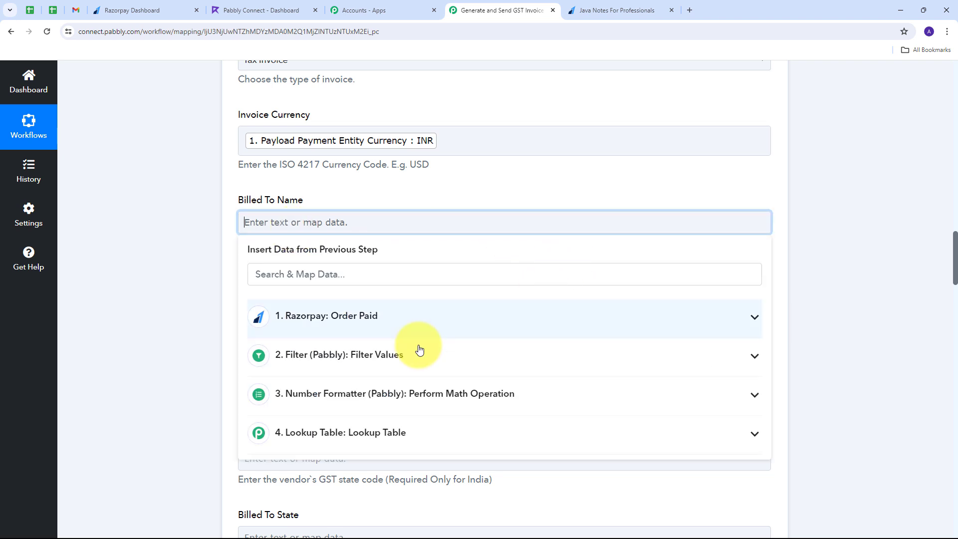
pyautogui.click(398, 321)
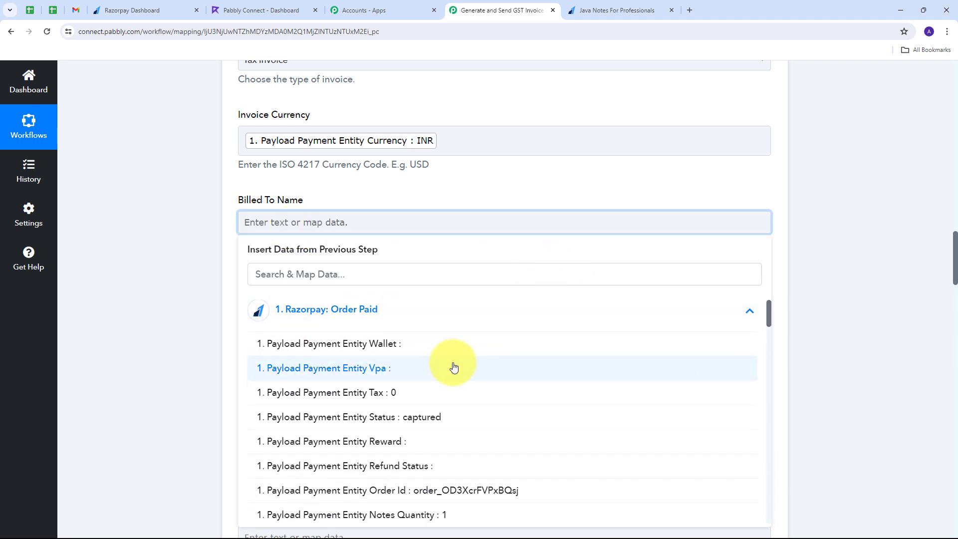
pyautogui.scroll(-5, 429, 359)
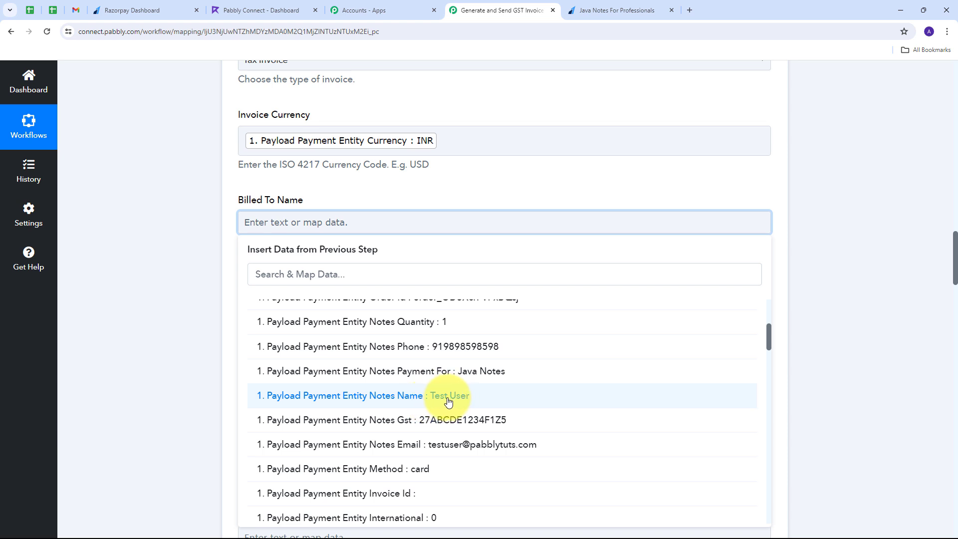
pyautogui.click(448, 401)
pyautogui.click(187, 255)
pyautogui.scroll(-2, 464, 249)
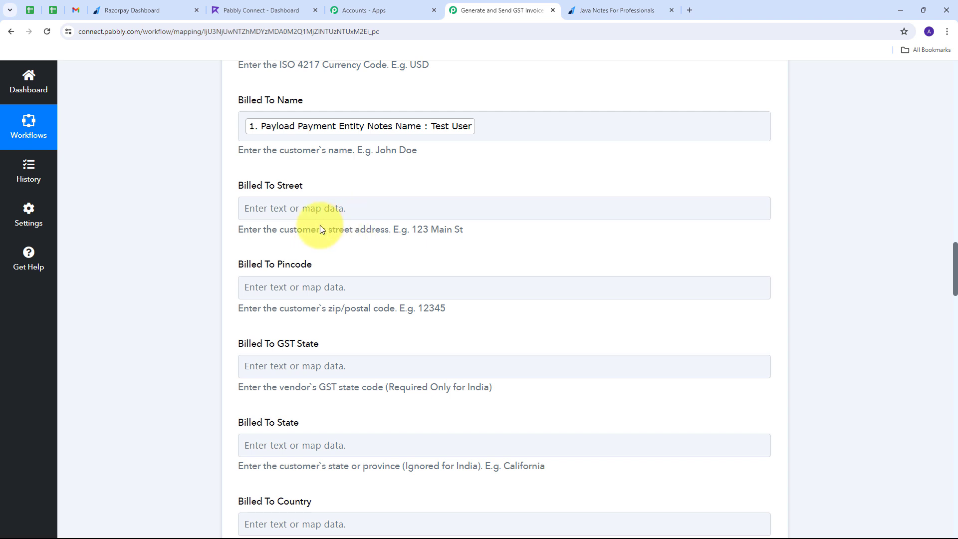
pyautogui.scroll(-2, 364, 220)
pyautogui.scroll(-4, 403, 223)
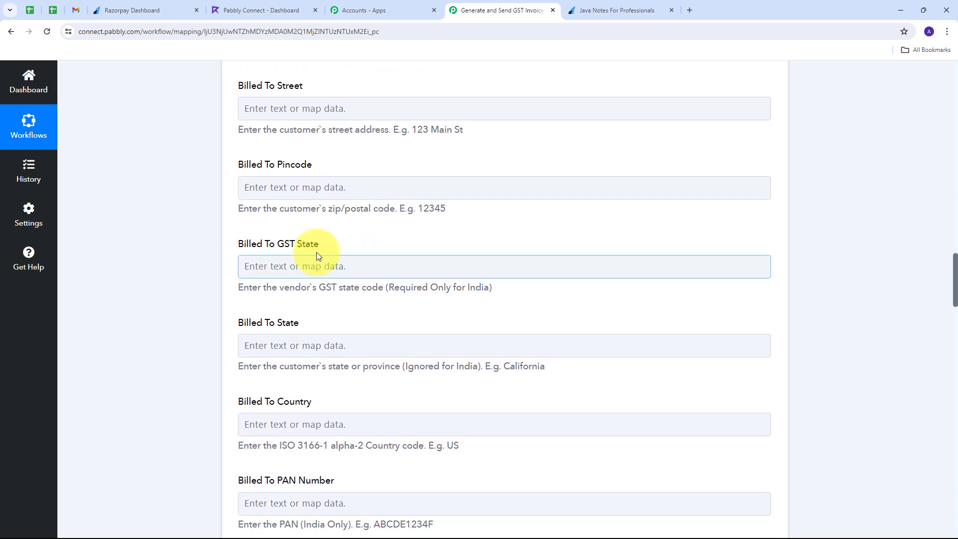
# Set the Billed To Country to IN.
pyautogui.click(289, 276)
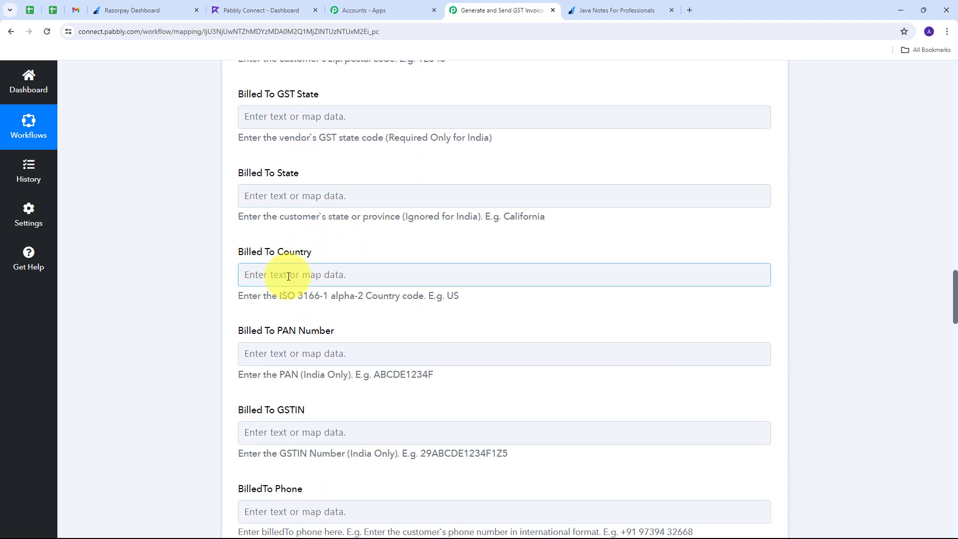
pyautogui.click(288, 276)
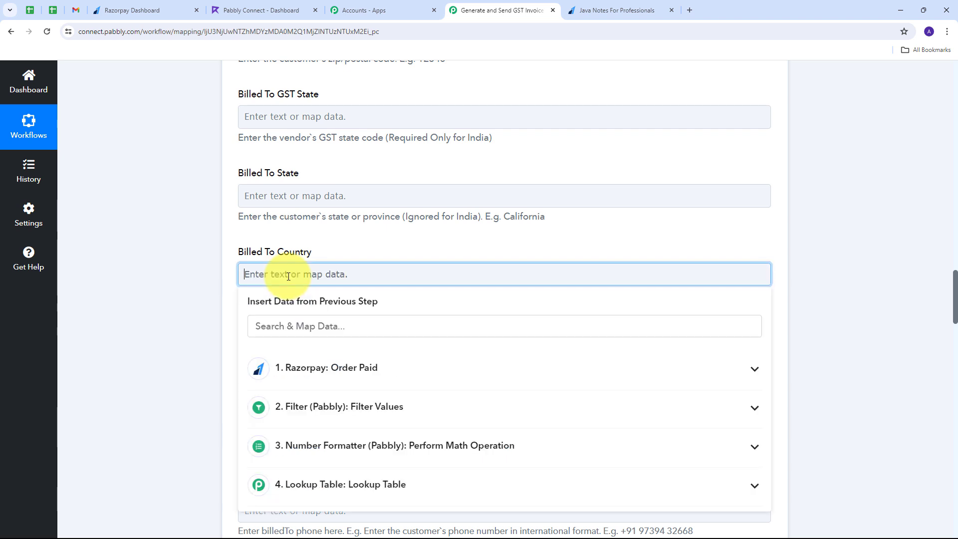
pyautogui.write('IN')
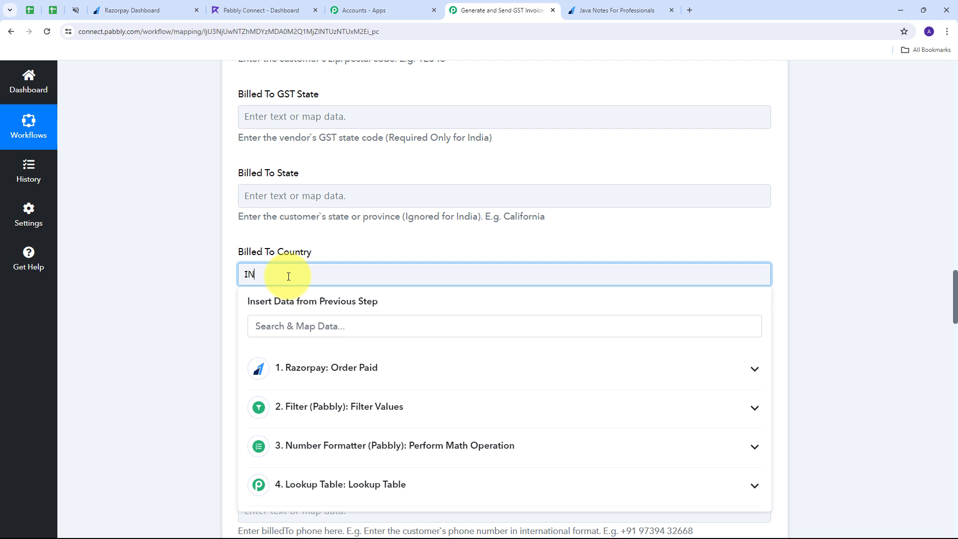
pyautogui.click(384, 249)
pyautogui.scroll(-3, 440, 232)
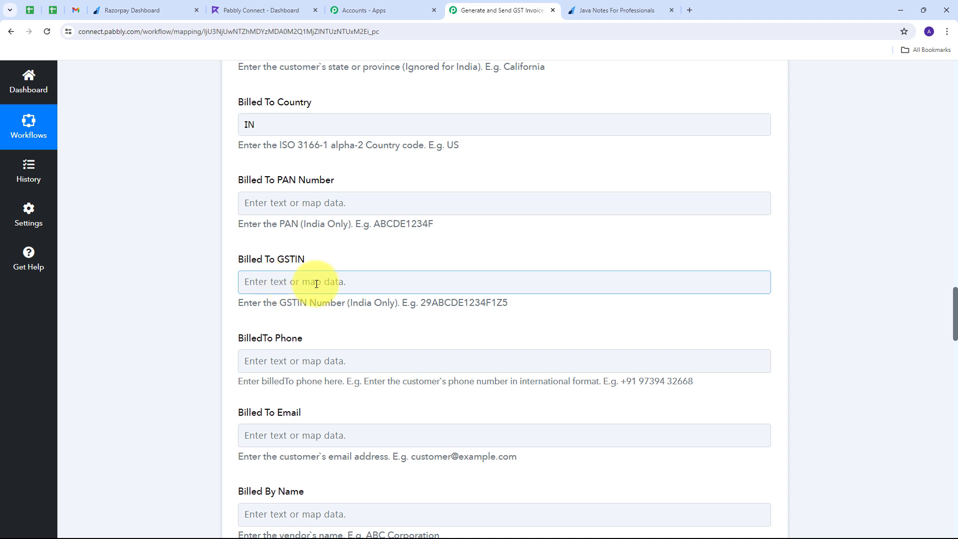
# Map Razorpay's Notes Gst value into Billed To GSTIN.
pyautogui.click(289, 281)
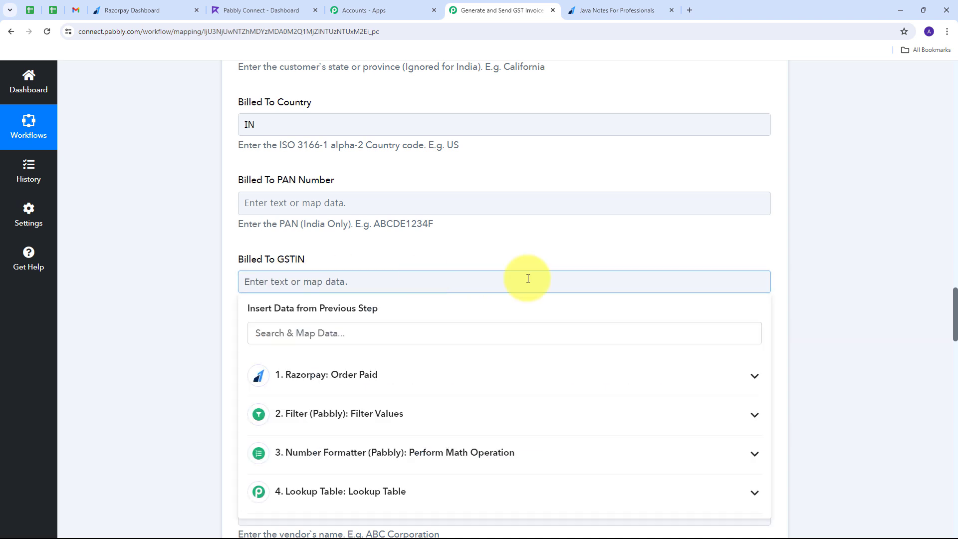
pyautogui.click(516, 378)
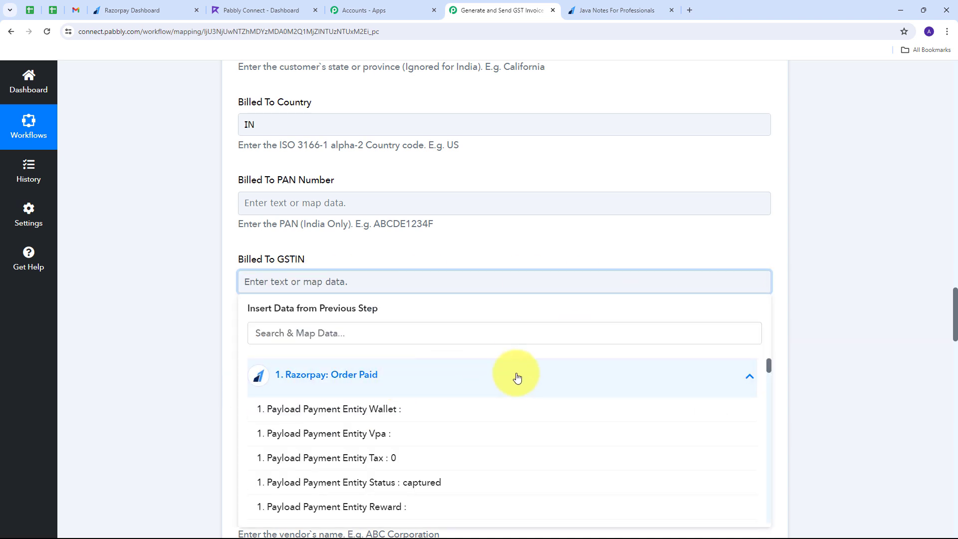
pyautogui.scroll(-2, 450, 406)
pyautogui.scroll(-4, 450, 406)
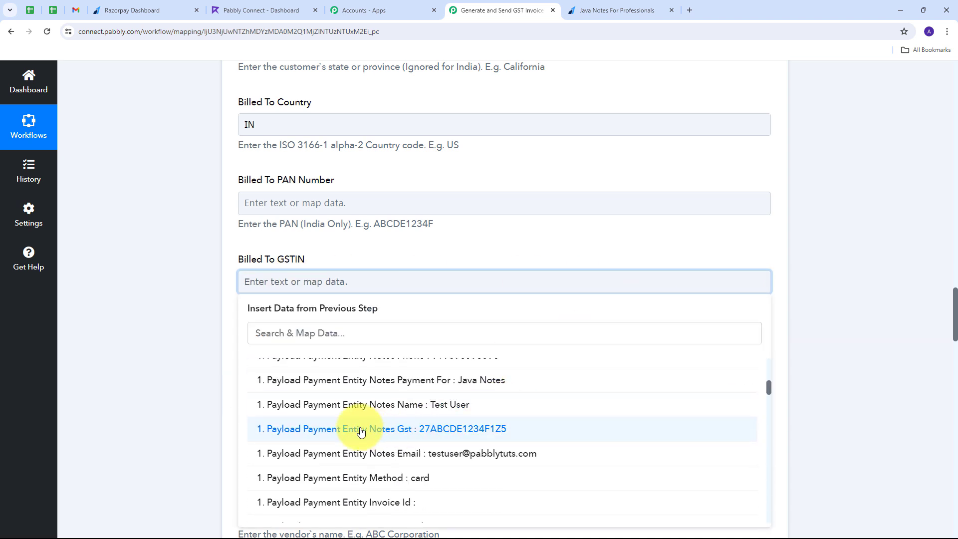
pyautogui.click(454, 430)
pyautogui.click(186, 271)
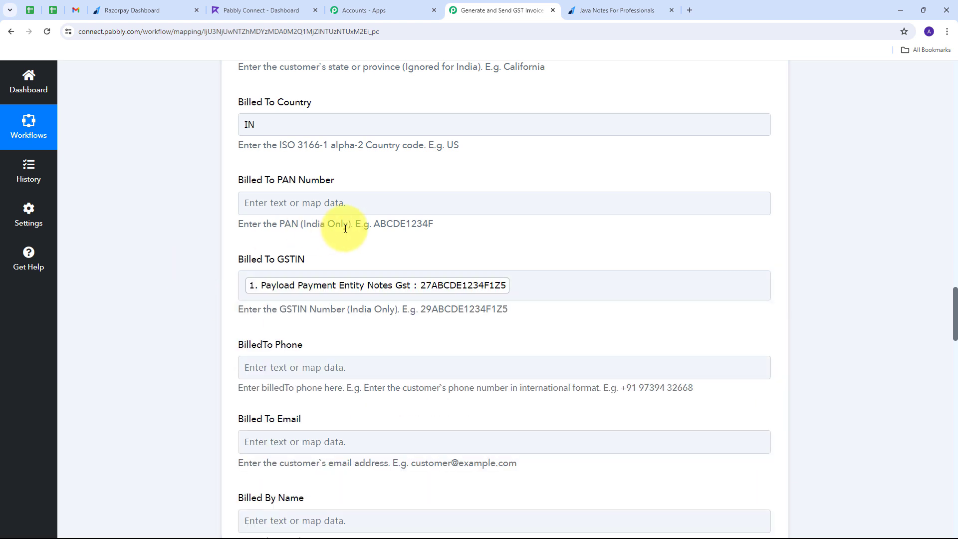
pyautogui.scroll(-2, 319, 256)
# Map Razorpay's Notes Phone and Notes Email into the Billed To Phone and Email fields.
pyautogui.click(274, 267)
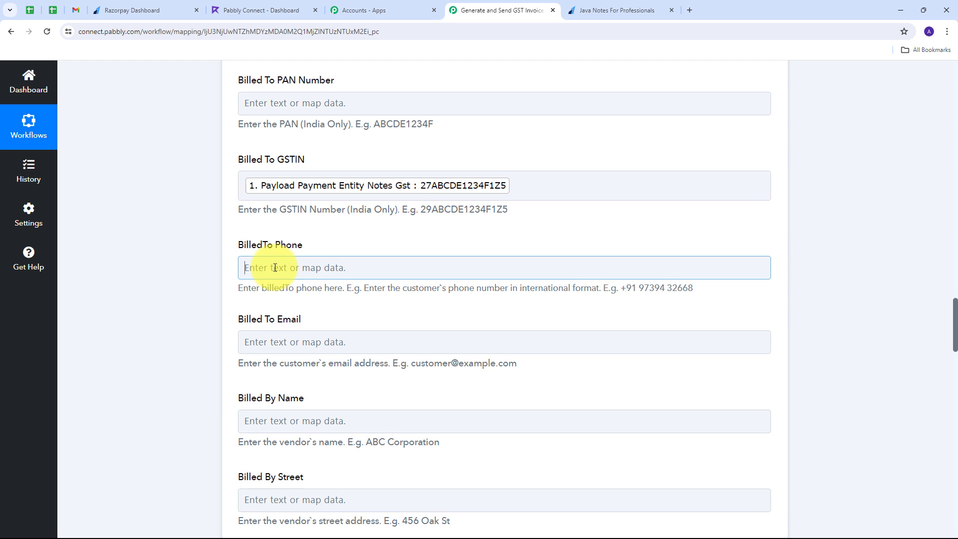
pyautogui.click(324, 357)
pyautogui.scroll(-2, 466, 391)
pyautogui.click(409, 492)
pyautogui.scroll(-1, 315, 306)
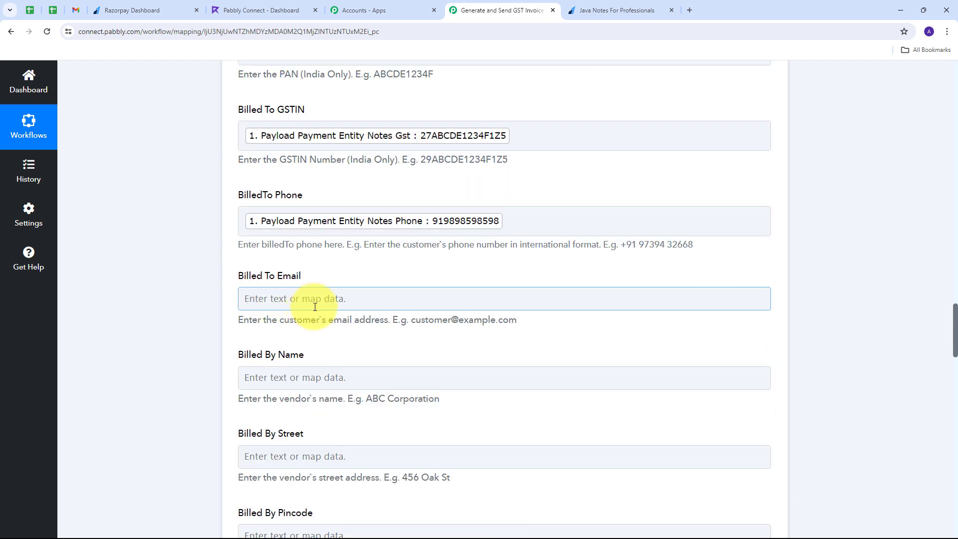
pyautogui.click(314, 301)
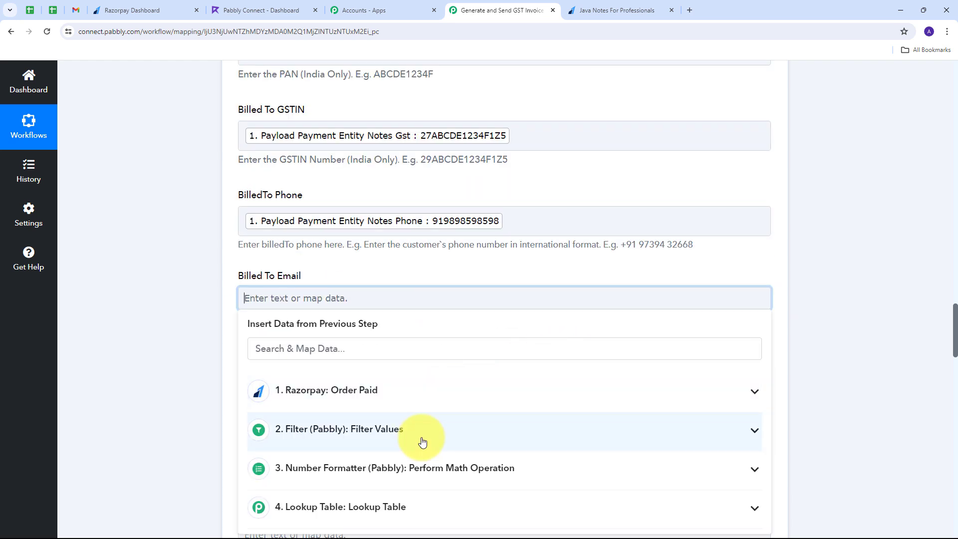
pyautogui.click(381, 387)
pyautogui.scroll(-3, 498, 344)
pyautogui.scroll(-2, 495, 348)
pyautogui.click(449, 445)
pyautogui.scroll(-2, 319, 192)
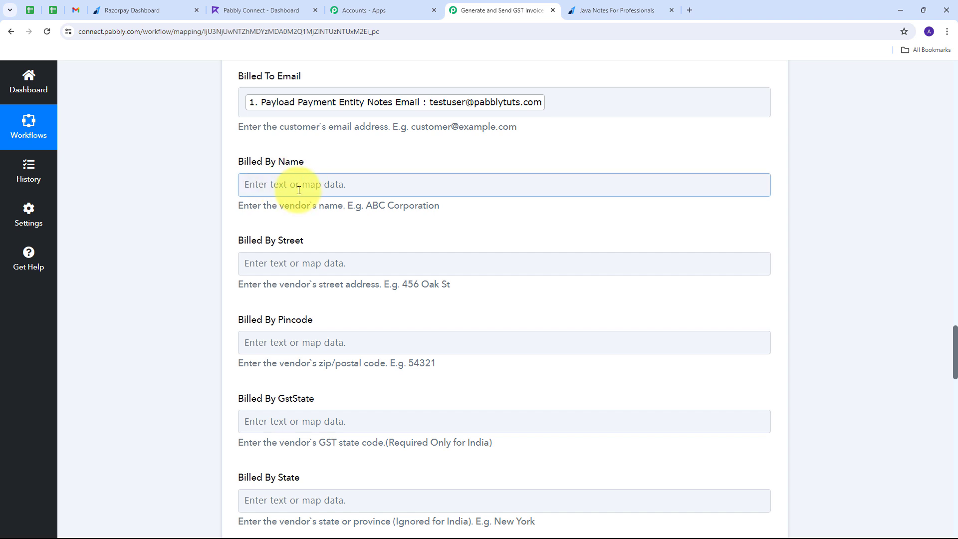
# Paste ABC Technology as the Billed By name and set the country to IN.
pyautogui.write('ABC Technology')
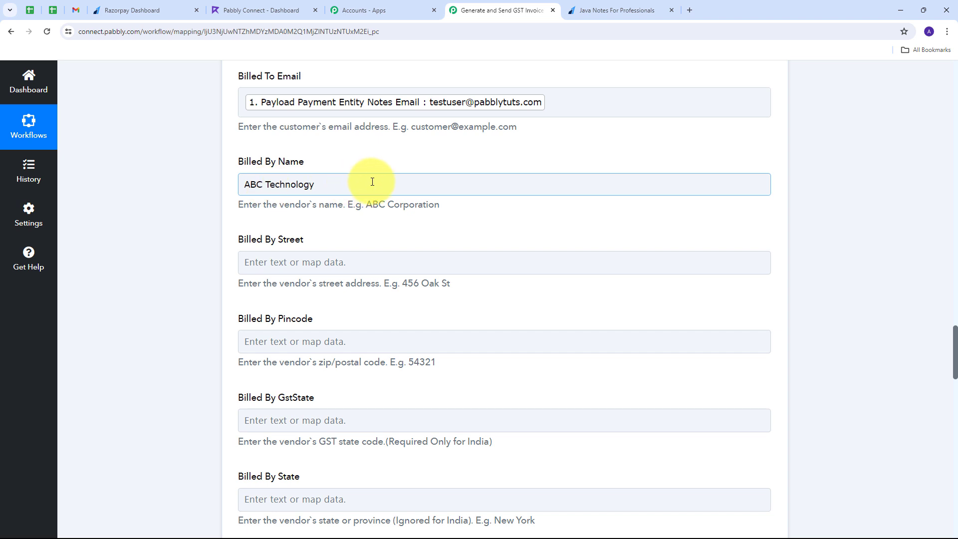
pyautogui.scroll(-1, 398, 194)
pyautogui.scroll(-6, 364, 196)
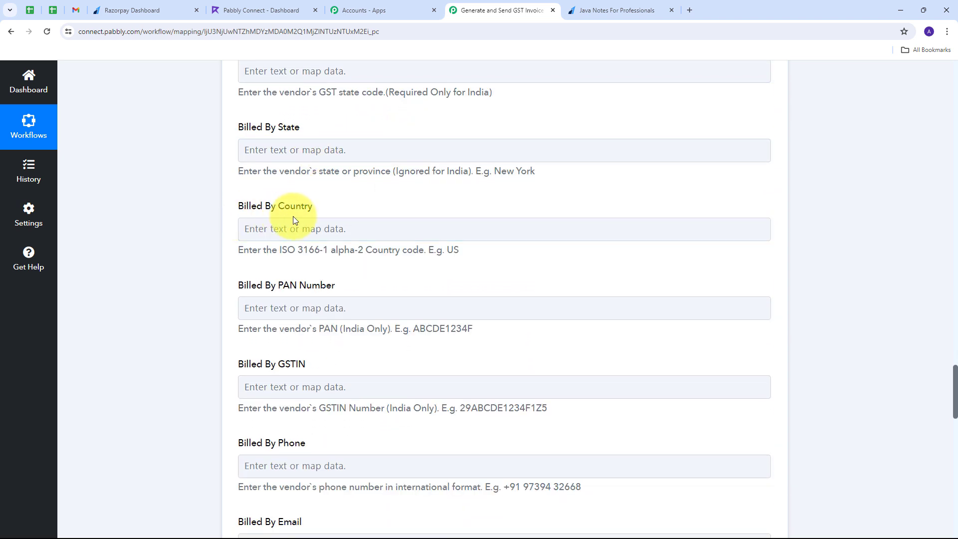
pyautogui.click(285, 228)
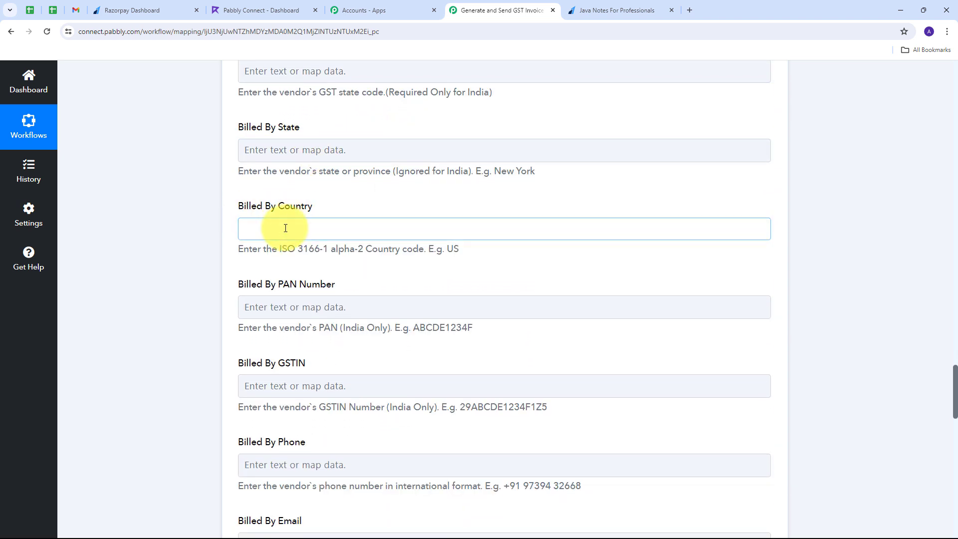
pyautogui.write('IN')
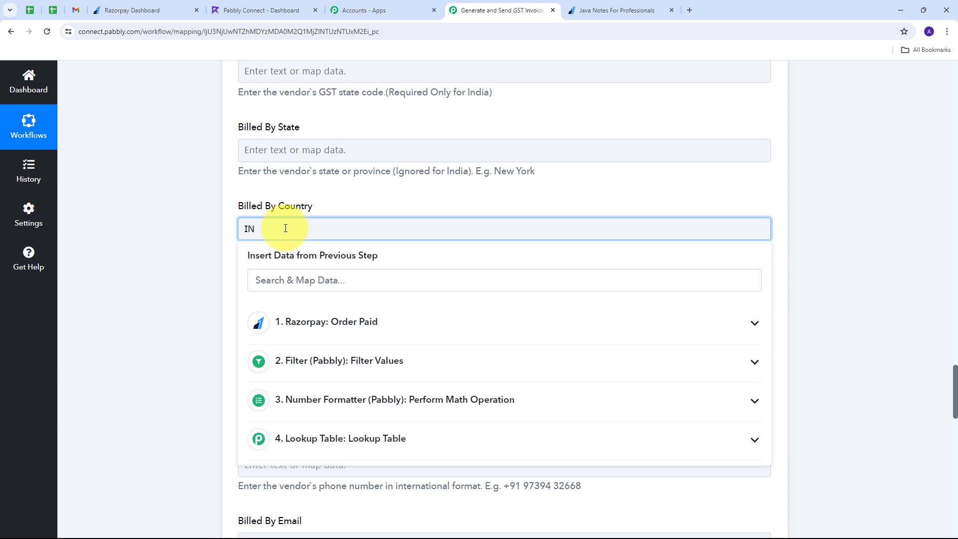
pyautogui.click(358, 183)
pyautogui.scroll(-3, 344, 180)
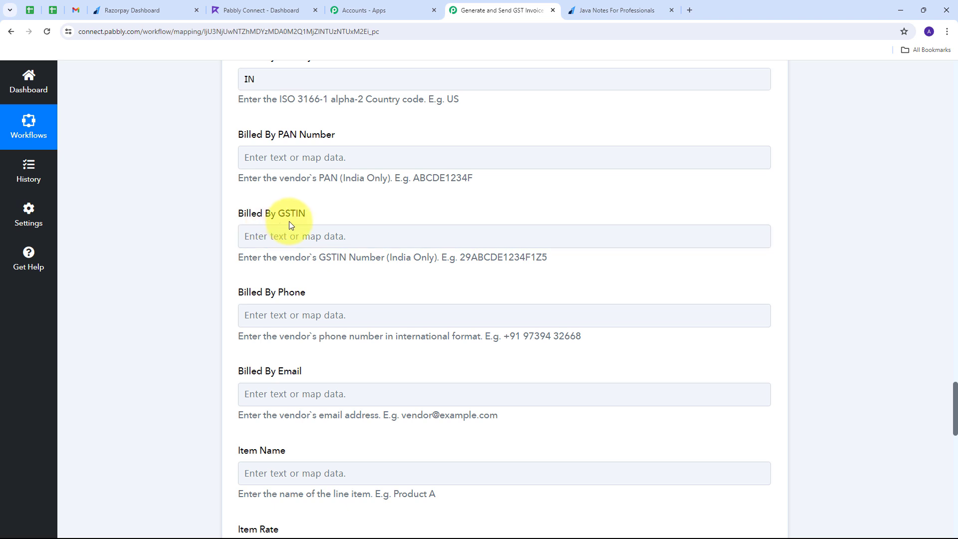
# Paste the vendor's GSTIN into the Billed By GSTIN field.
pyautogui.click(289, 235)
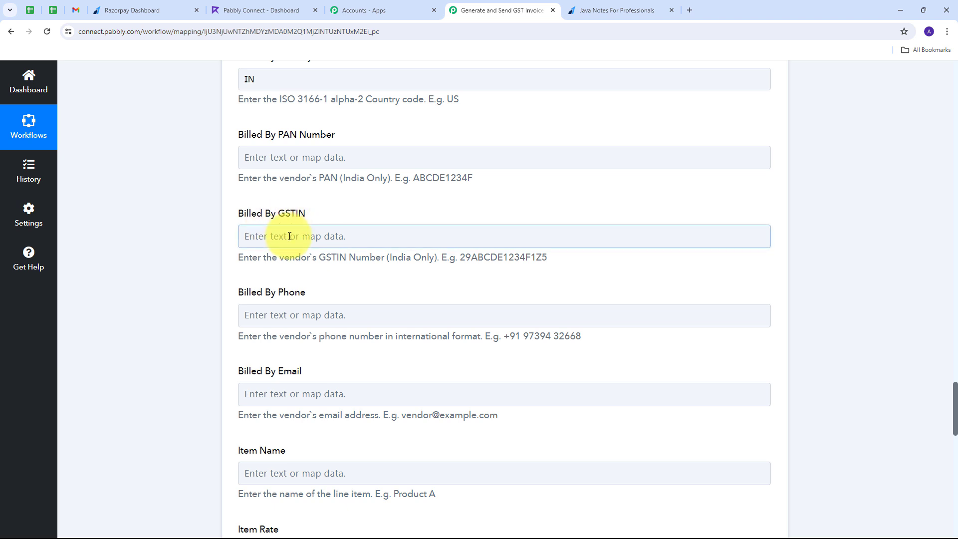
pyautogui.write('22AAAAA0000A1Z5')
pyautogui.scroll(-1, 319, 254)
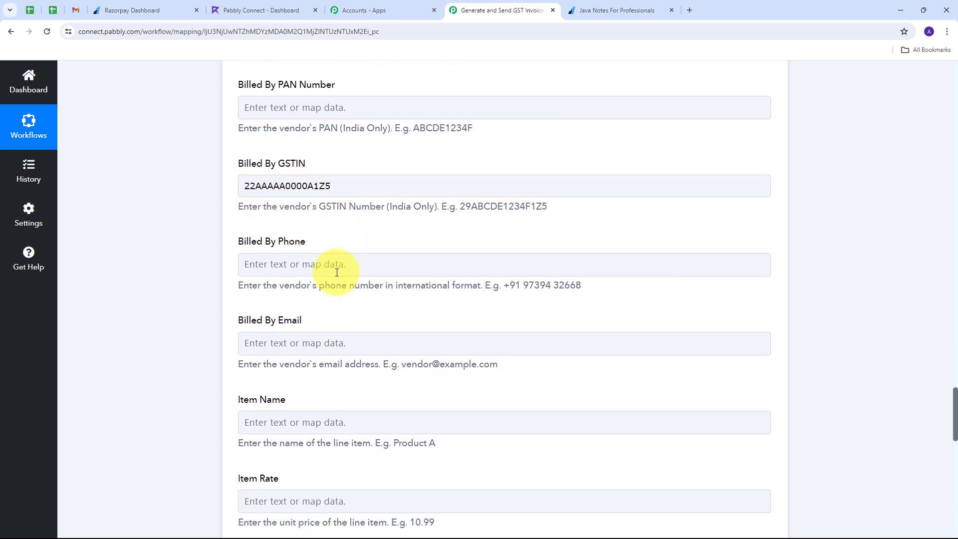
pyautogui.click(247, 264)
pyautogui.click(275, 343)
pyautogui.click(294, 268)
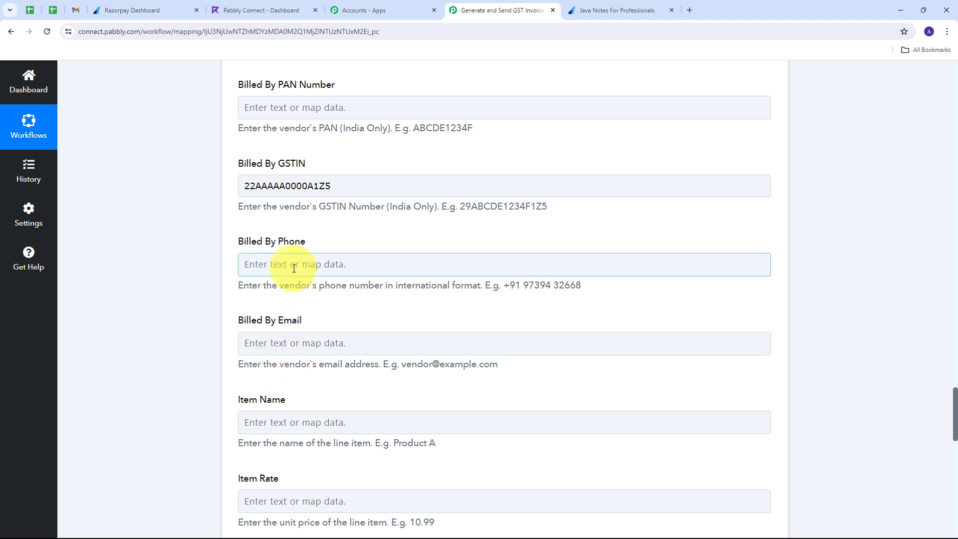
# Enter the vendor's phone number and email address in the Billed By fields.
pyautogui.click(327, 260)
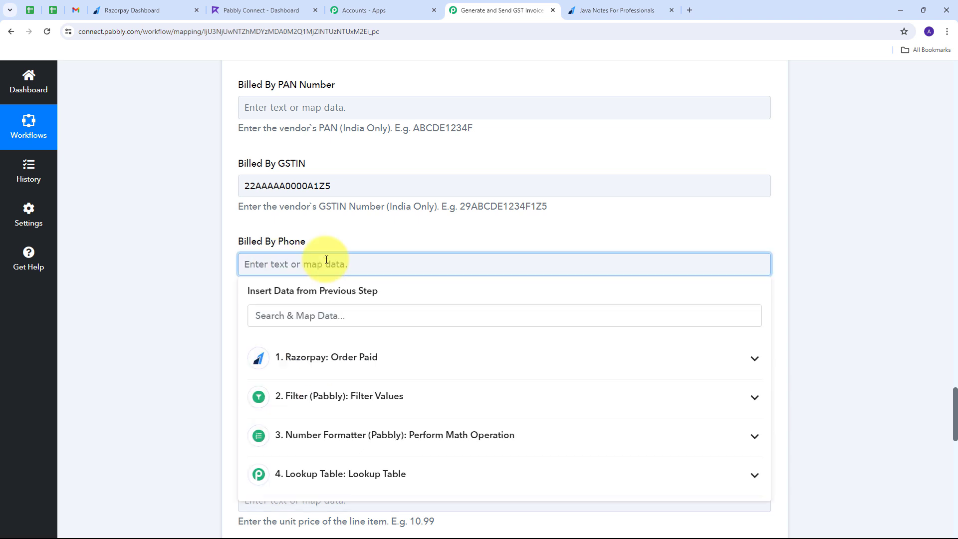
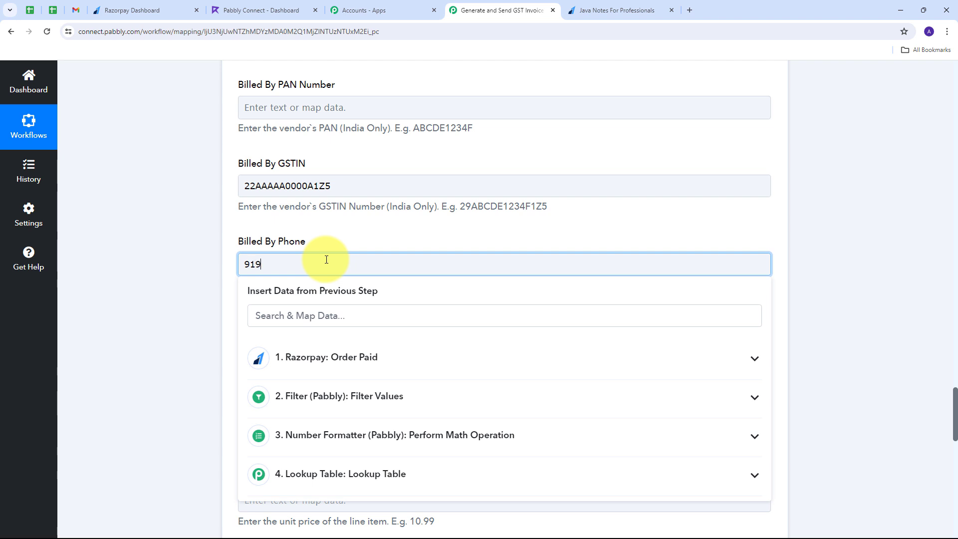
pyautogui.scroll(-1, 353, 237)
pyautogui.click(284, 291)
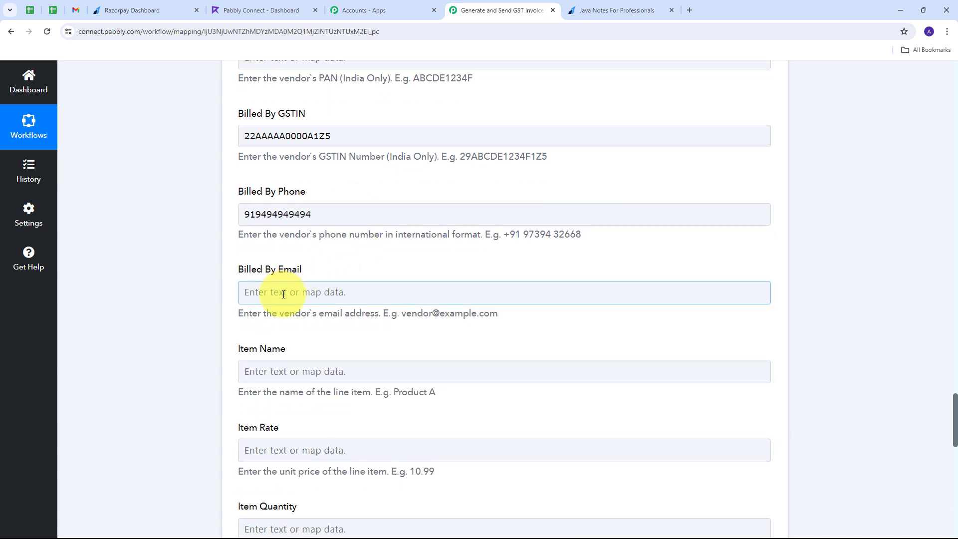
pyautogui.click(283, 293)
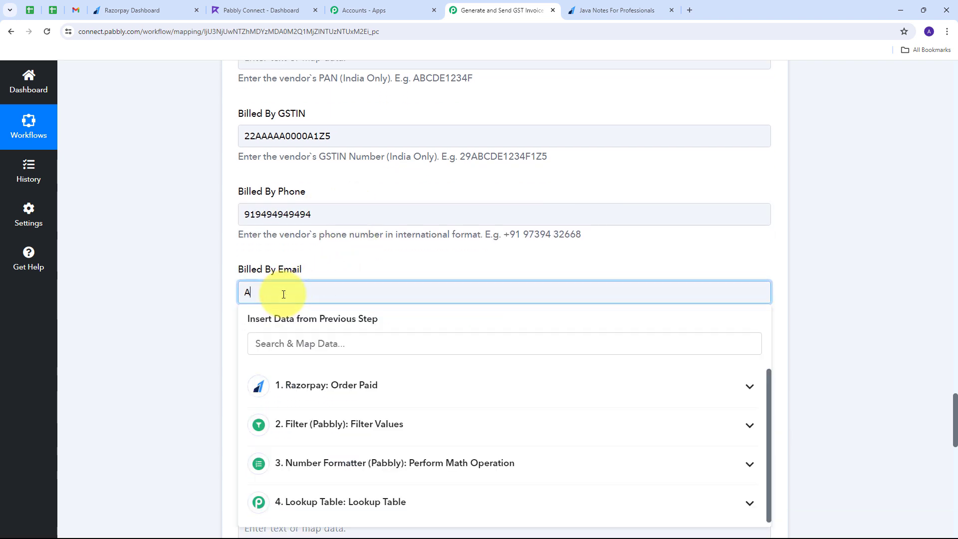
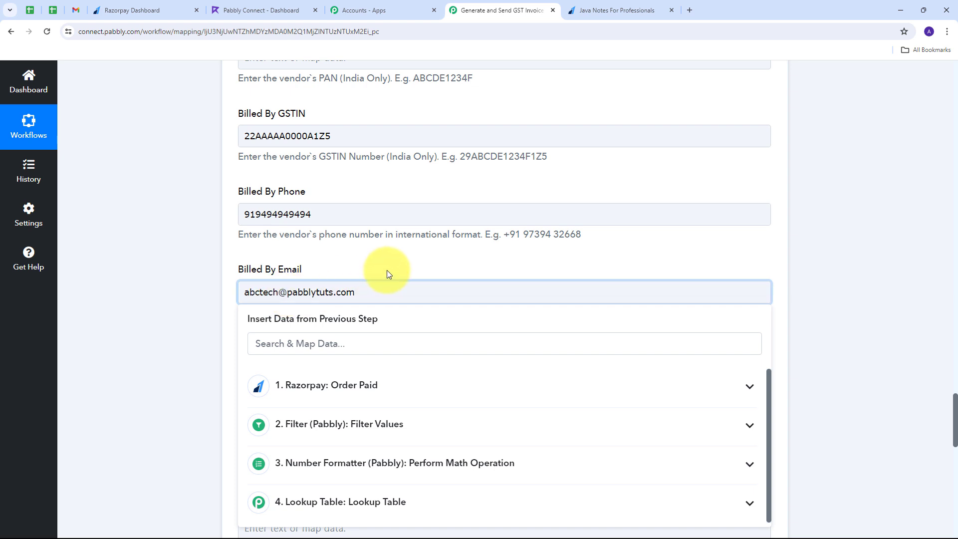
pyautogui.click(377, 260)
pyautogui.scroll(-3, 377, 260)
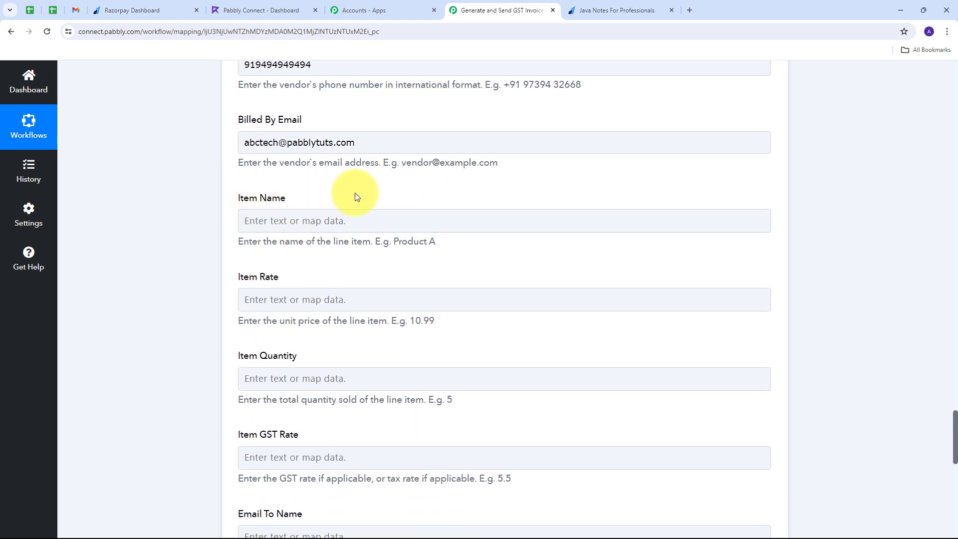
# Map Razorpay's Payment For value (Java Notes) into the Item Name field.
pyautogui.click(260, 220)
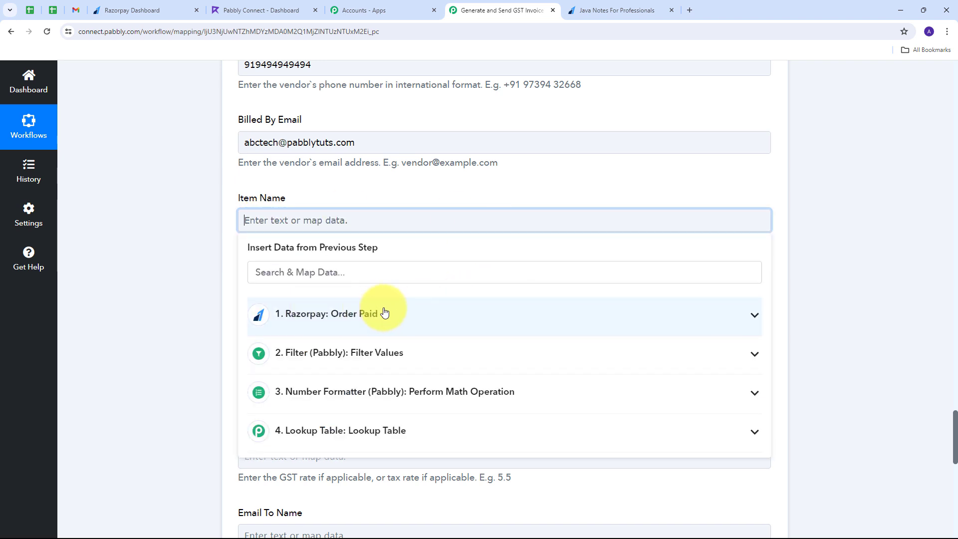
pyautogui.click(384, 313)
pyautogui.scroll(-4, 446, 352)
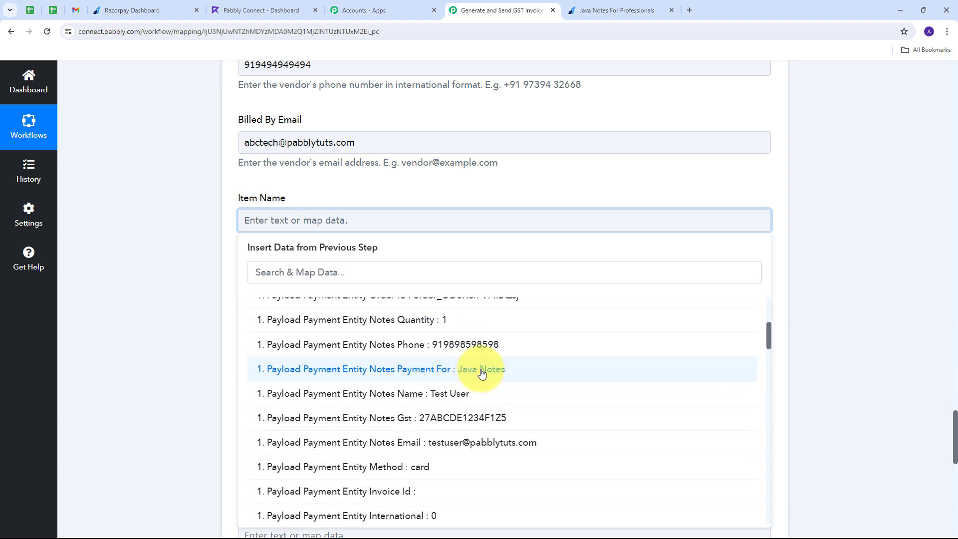
pyautogui.click(466, 370)
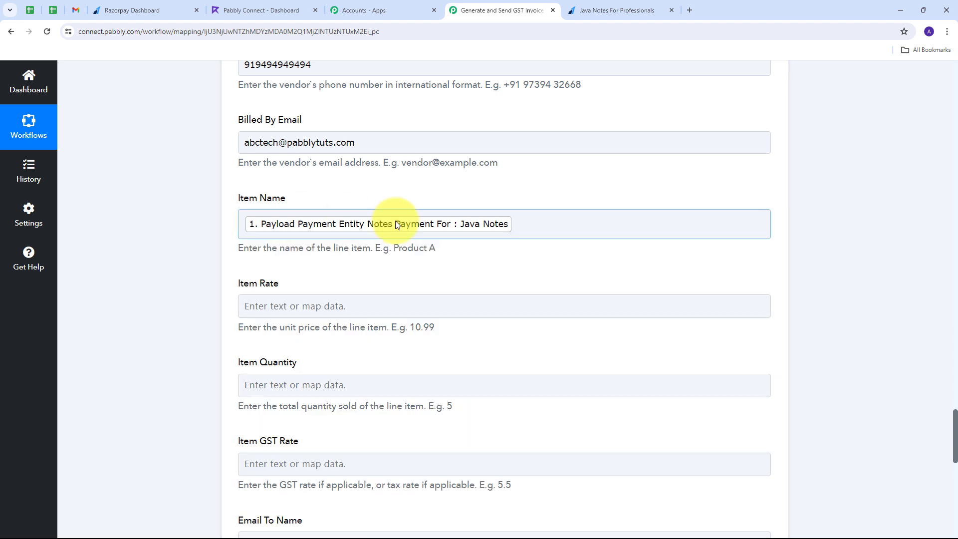
pyautogui.scroll(-1, 395, 221)
# Map the Number Formatter result 399 into Item Rate.
pyautogui.click(272, 254)
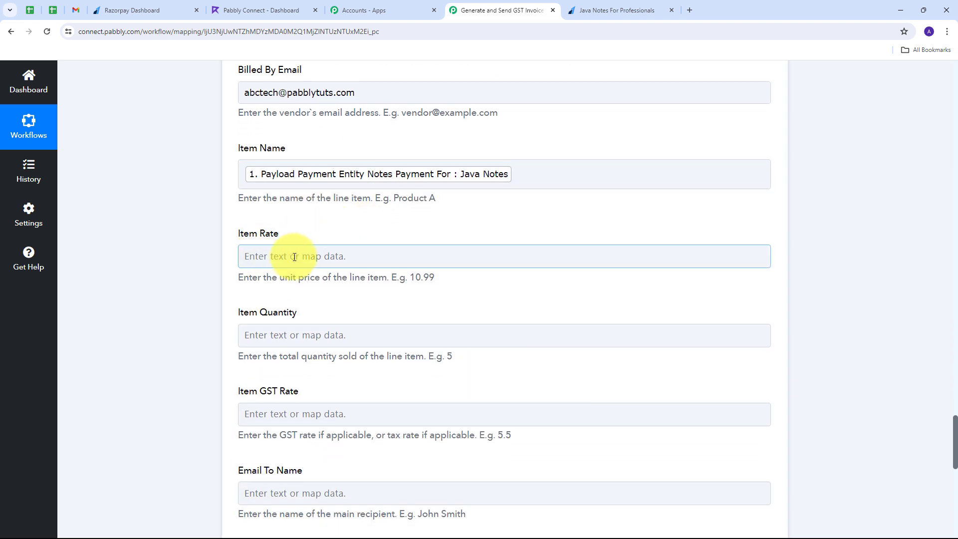
pyautogui.click(294, 257)
pyautogui.click(290, 254)
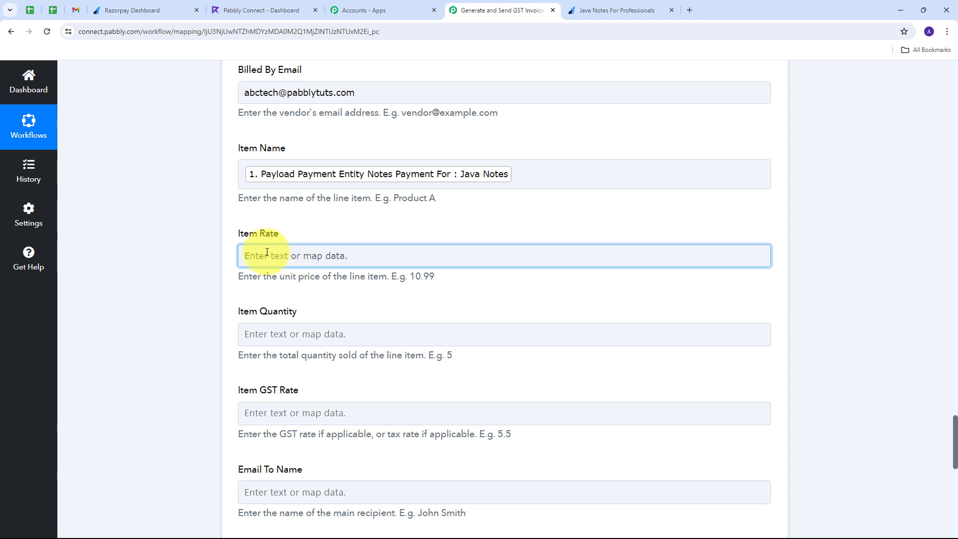
pyautogui.click(396, 249)
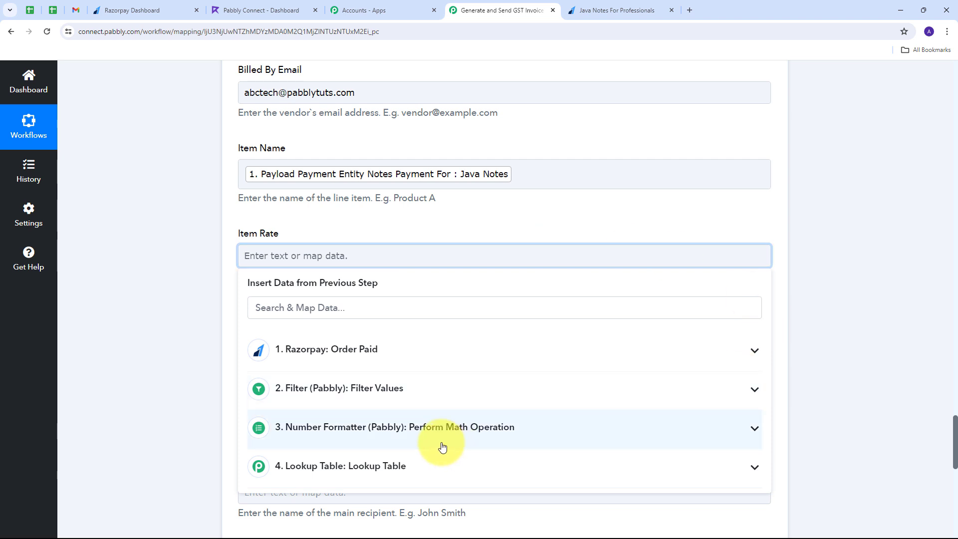
pyautogui.click(480, 437)
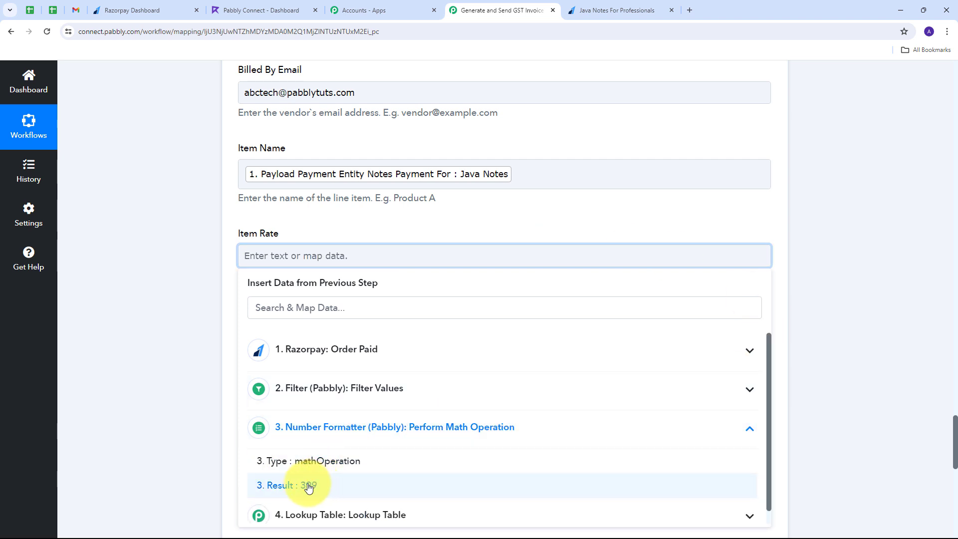
pyautogui.click(309, 486)
pyautogui.click(487, 223)
pyautogui.scroll(-2, 367, 214)
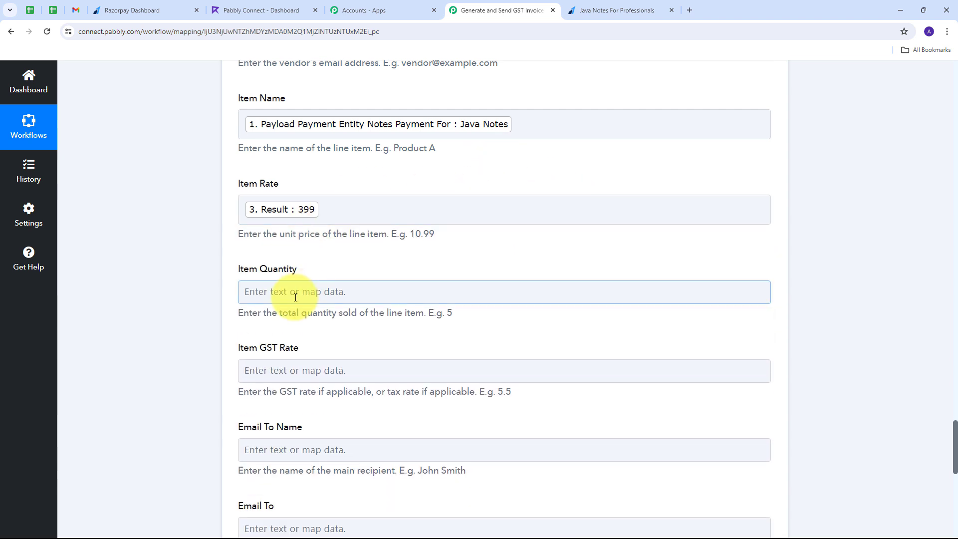
# Map Razorpay's notes Quantity value into Item Quantity.
pyautogui.click(328, 294)
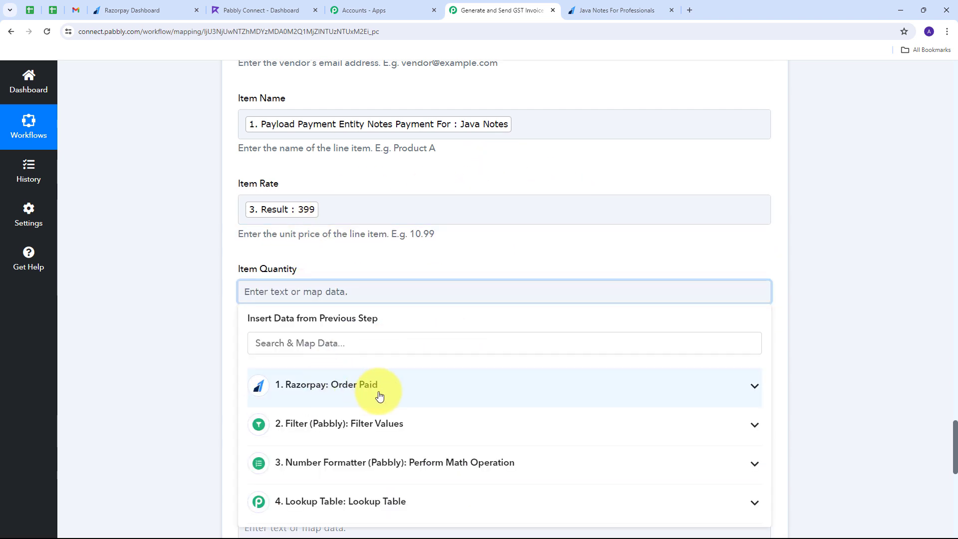
pyautogui.click(417, 391)
pyautogui.scroll(-3, 434, 417)
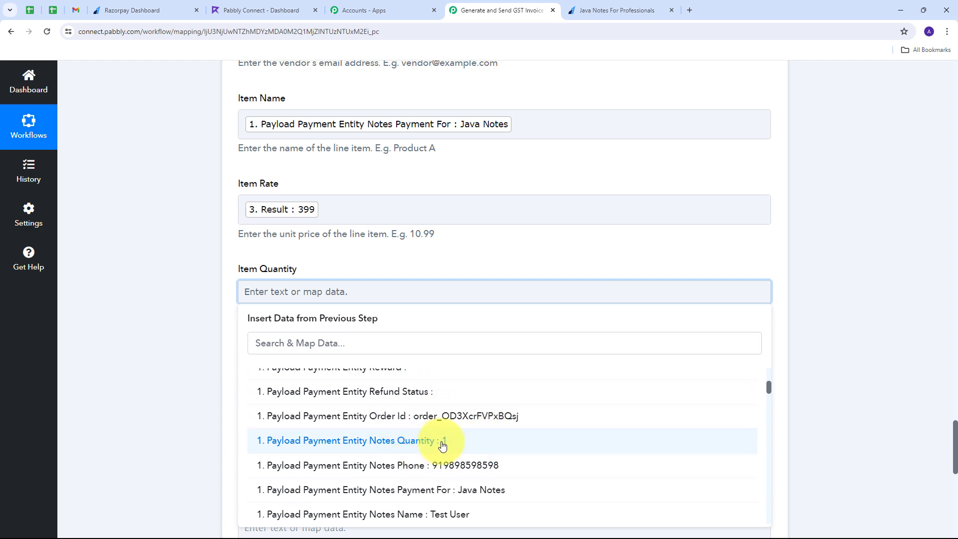
pyautogui.click(446, 448)
pyautogui.click(417, 257)
pyautogui.scroll(-2, 493, 235)
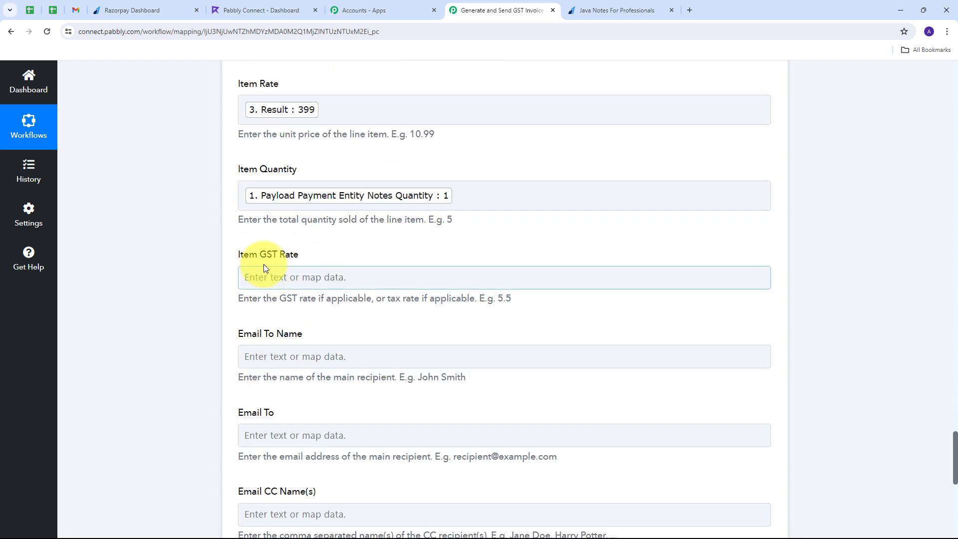
# Map the Lookup Table's Result Value 5 into Item GST Rate.
pyautogui.click(322, 279)
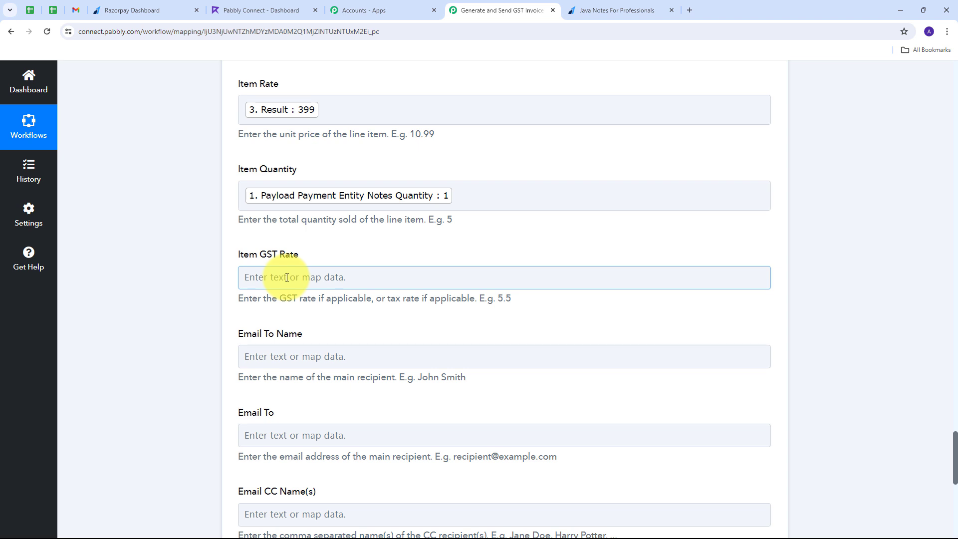
pyautogui.click(287, 278)
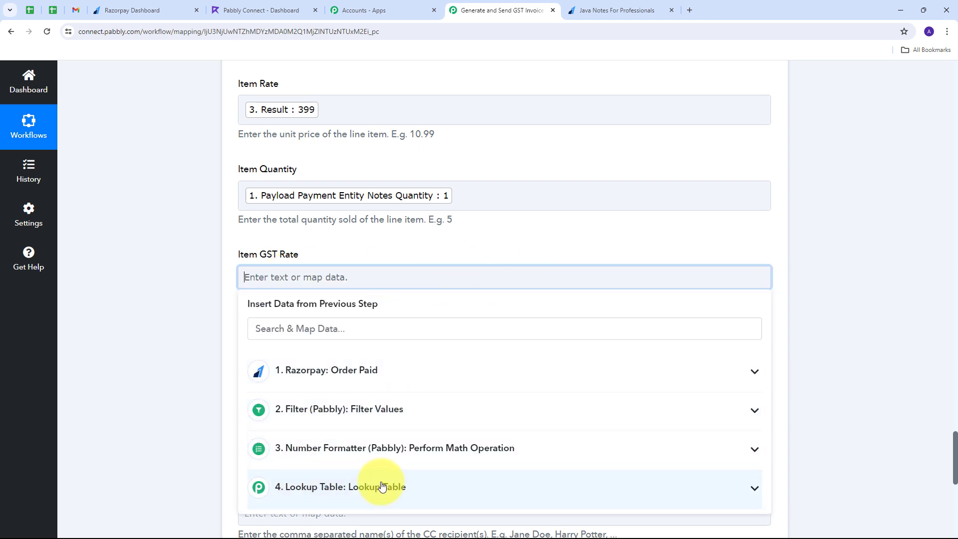
pyautogui.click(332, 487)
pyautogui.scroll(-1, 363, 488)
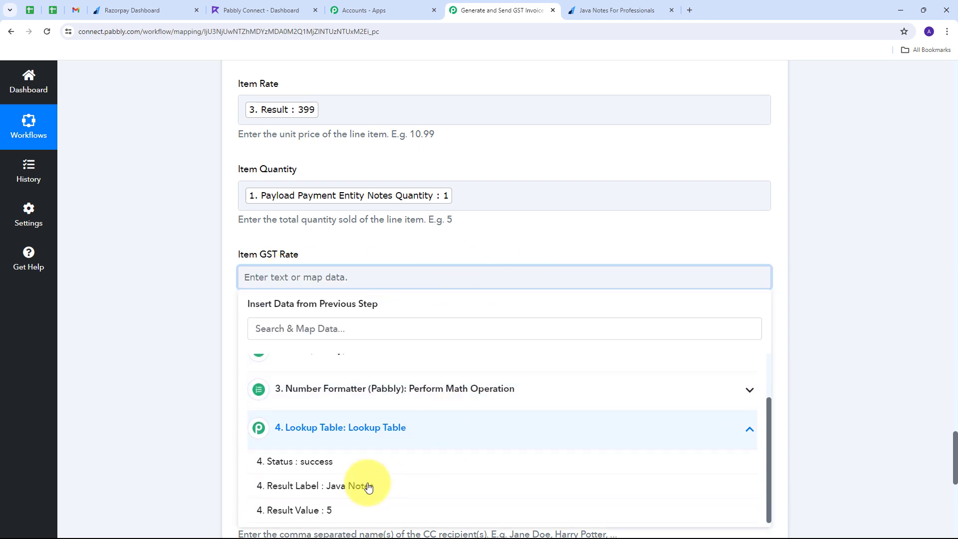
pyautogui.click(330, 512)
pyautogui.click(196, 277)
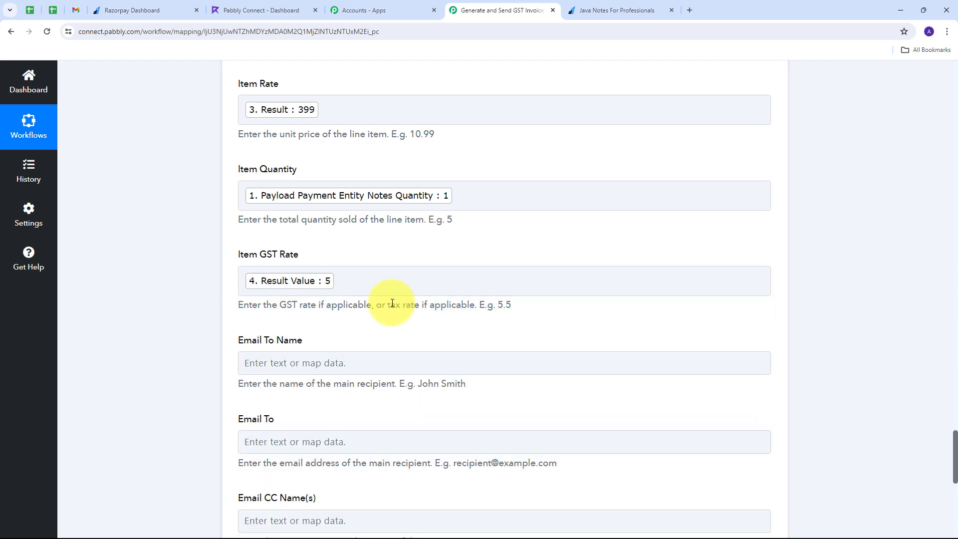
pyautogui.scroll(-2, 392, 303)
pyautogui.scroll(4, 391, 302)
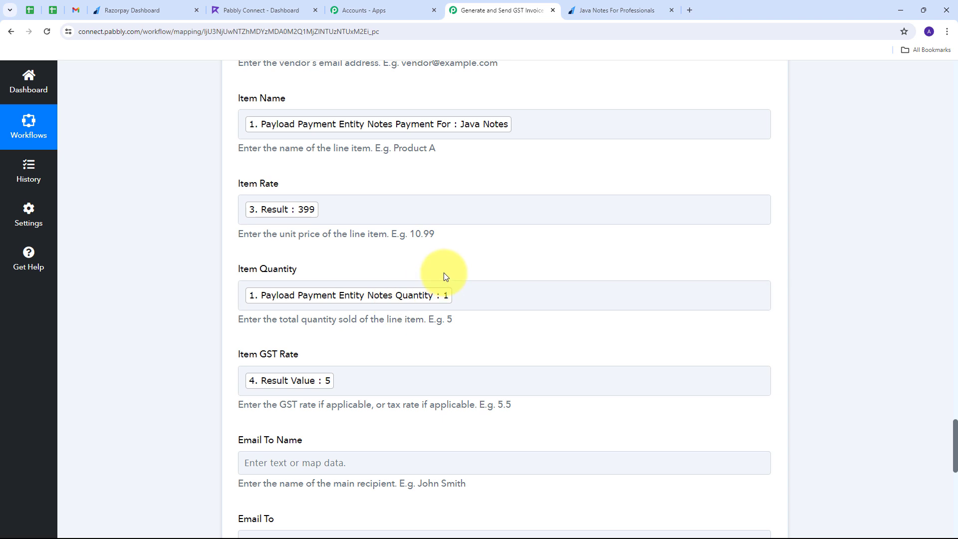
pyautogui.scroll(2, 444, 272)
pyautogui.scroll(-3, 442, 271)
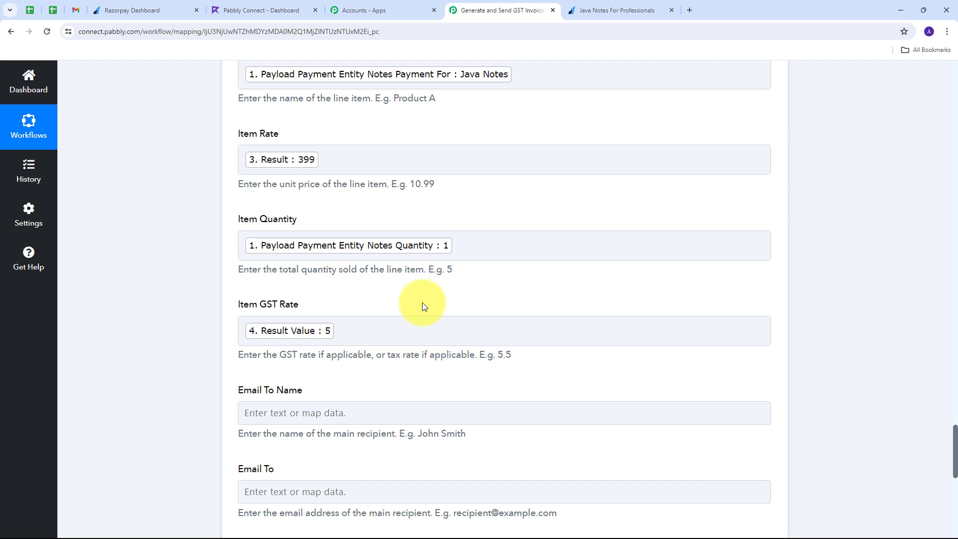
pyautogui.scroll(-5, 486, 294)
pyautogui.scroll(-4, 486, 295)
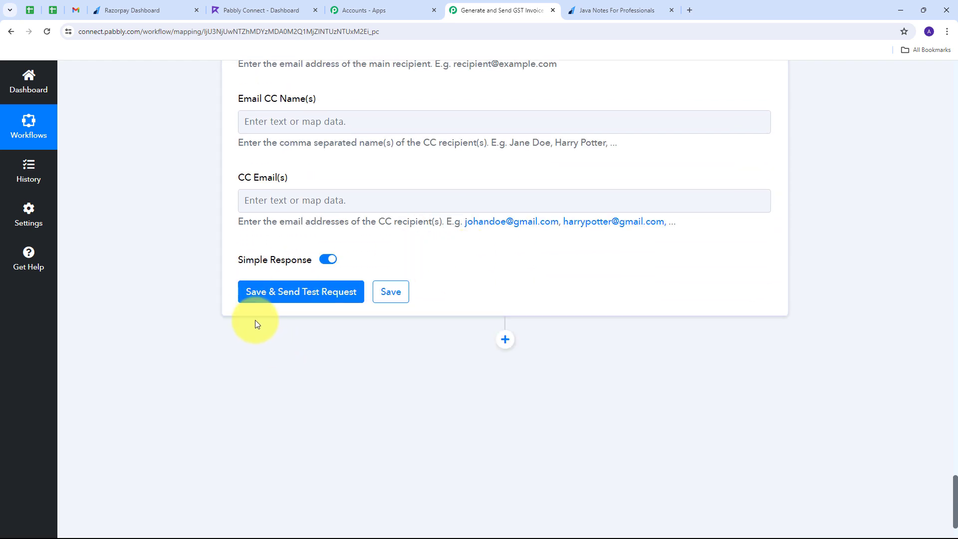
# Save the Refrens step and test it, reviewing the returned invoice totalling 418.95 INR.
pyautogui.click(330, 298)
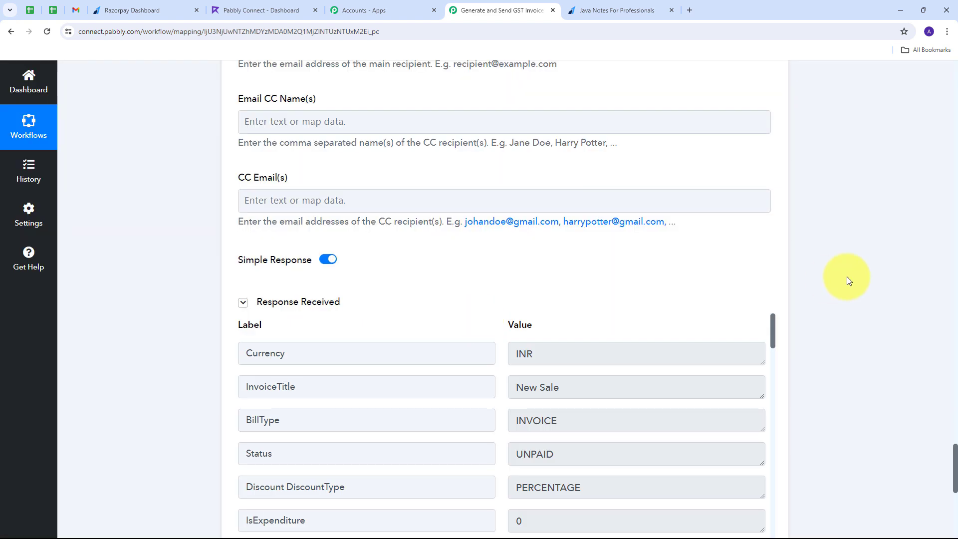
pyautogui.scroll(-3, 873, 246)
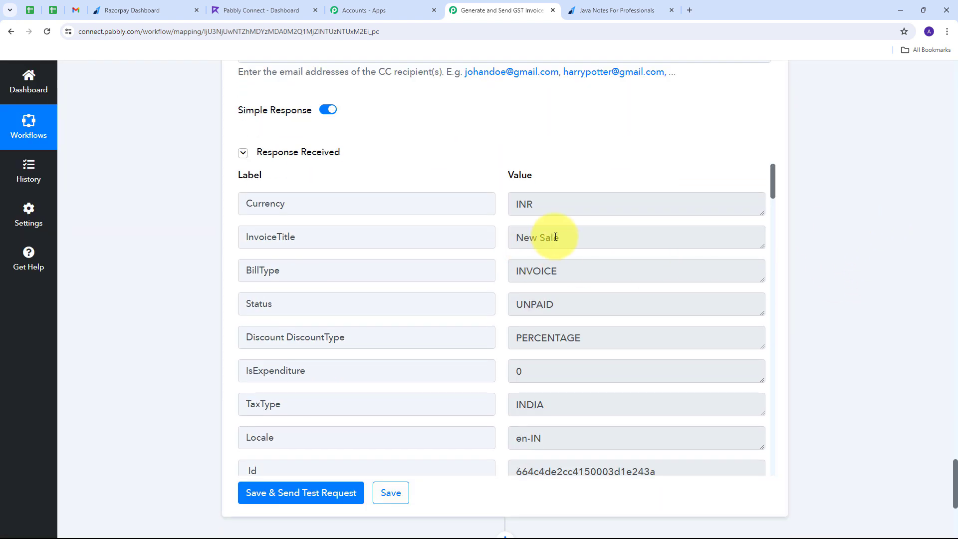
pyautogui.scroll(-2, 555, 236)
pyautogui.scroll(-7, 555, 237)
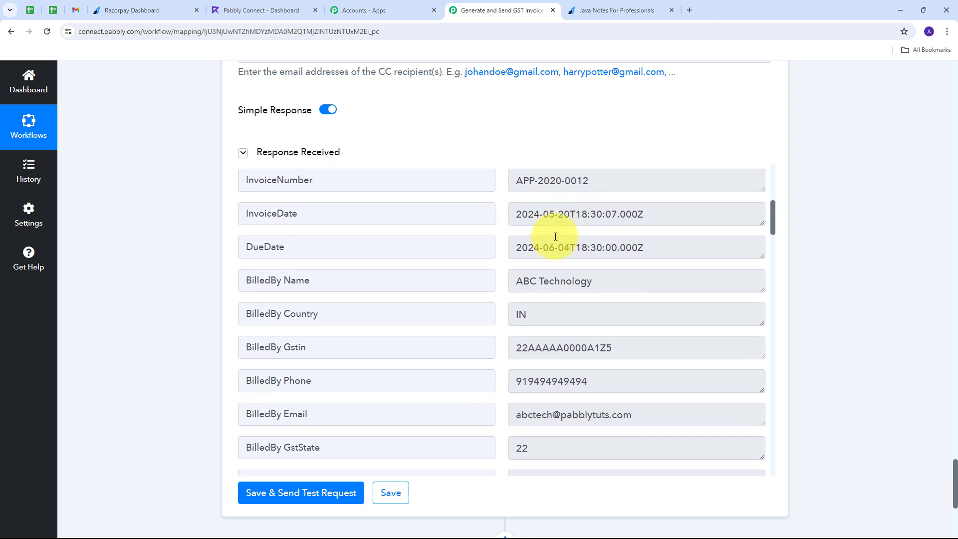
pyautogui.scroll(-12, 555, 236)
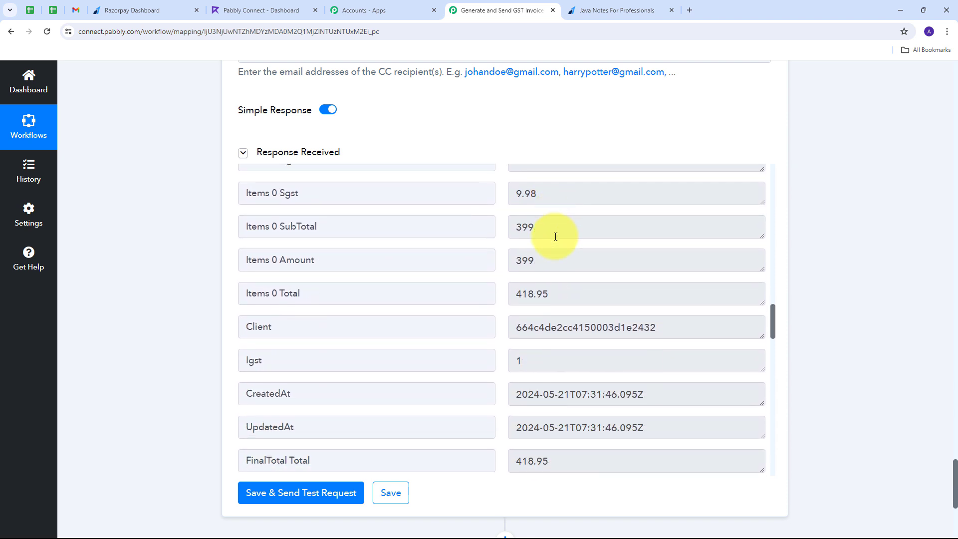
pyautogui.scroll(-7, 555, 237)
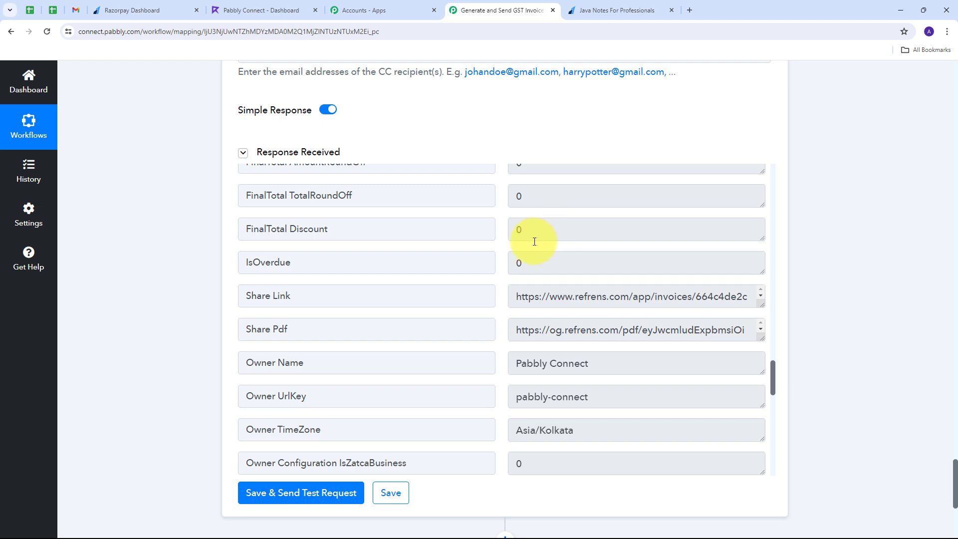
# Switch to Refrens and open invoice APP-2020-0012 from the Invoices list.
pyautogui.click(254, 10)
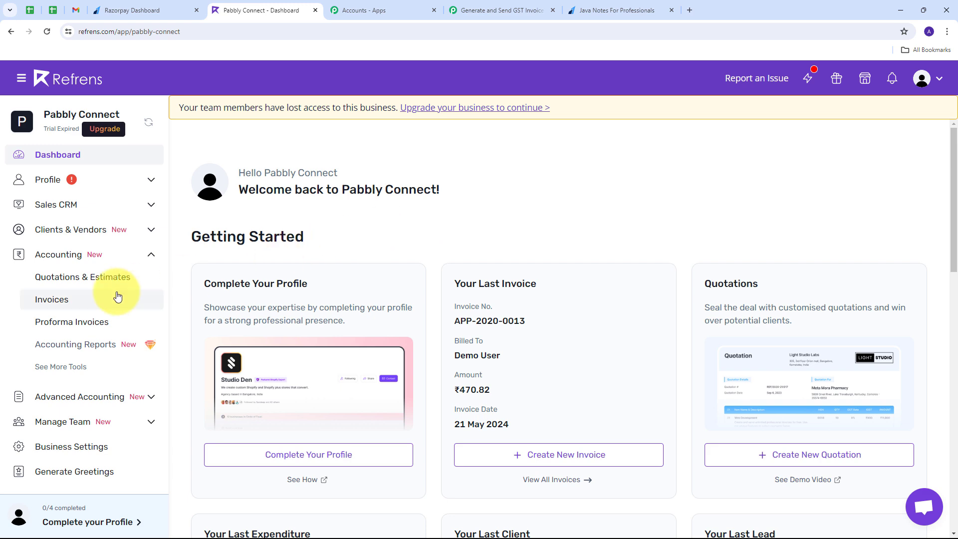
pyautogui.click(56, 300)
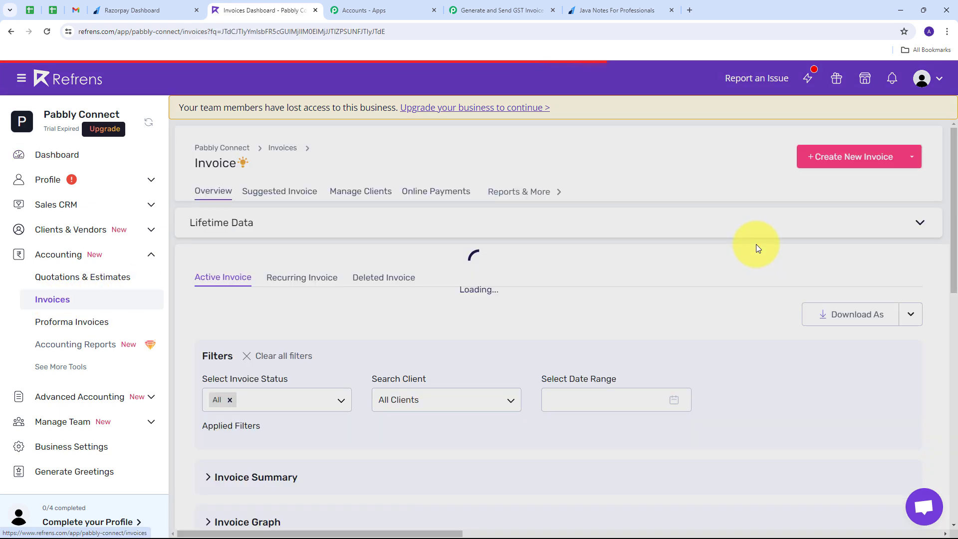
pyautogui.scroll(-8, 413, 242)
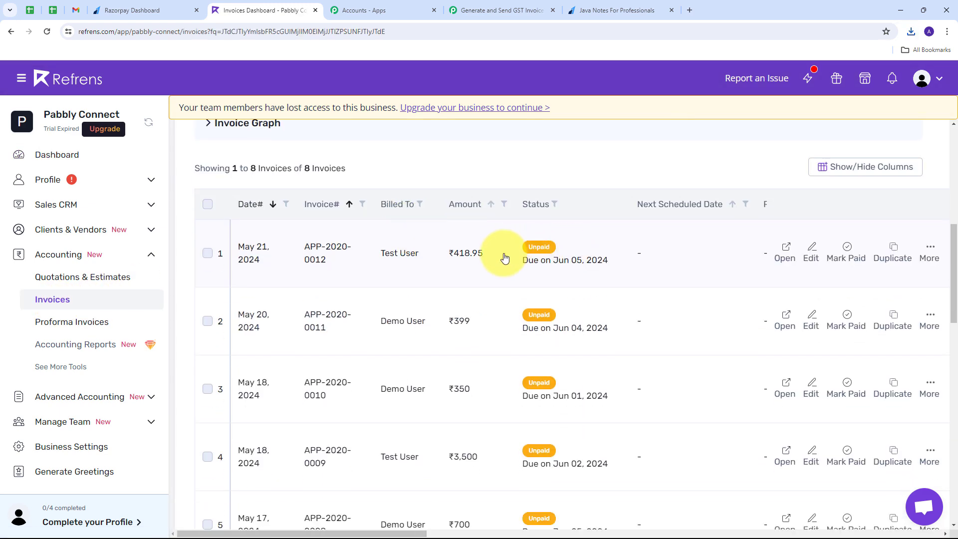
pyautogui.click(403, 255)
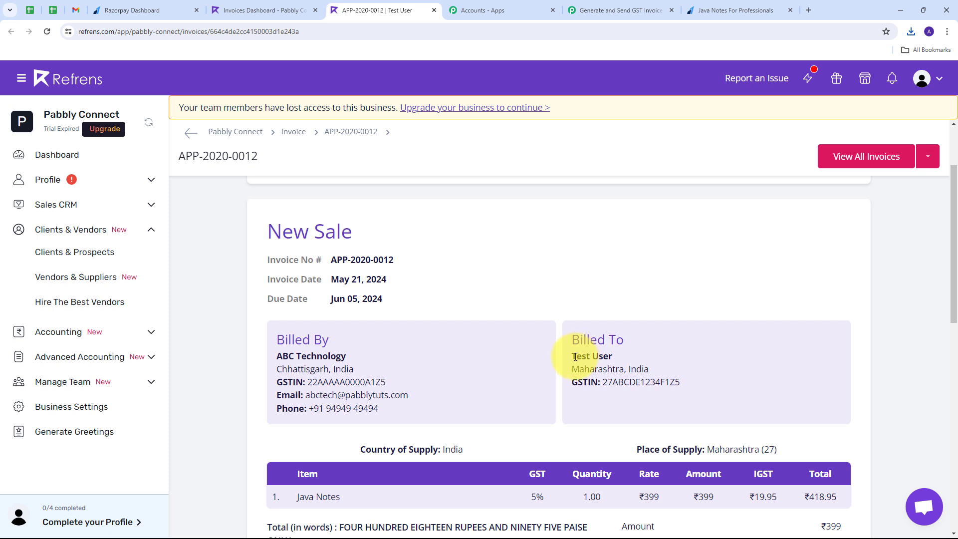
# Check the billing details: client name, seller ABC Technology, its GSTIN, email and phone.
pyautogui.moveTo(576, 355); pyautogui.dragTo(723, 395)
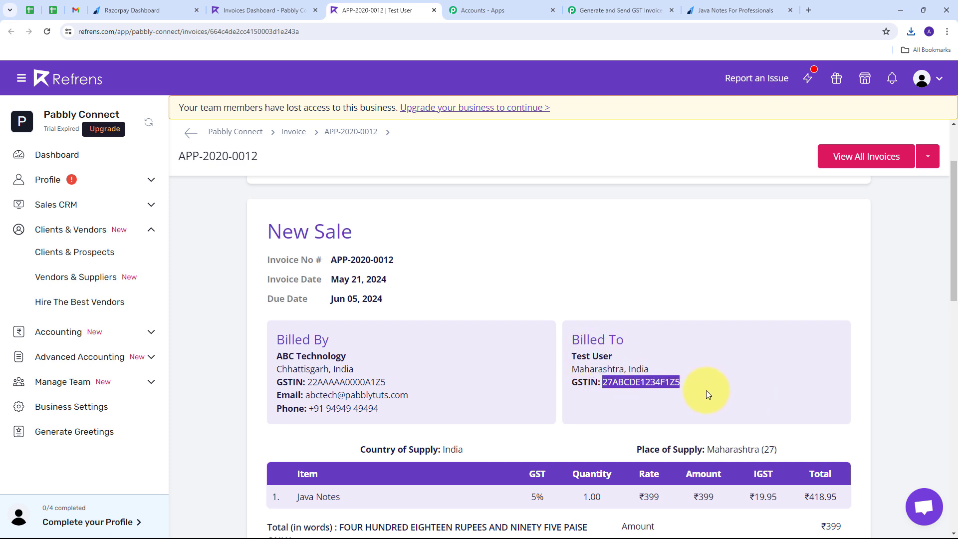
pyautogui.click(288, 358)
pyautogui.tripleClick(288, 357)
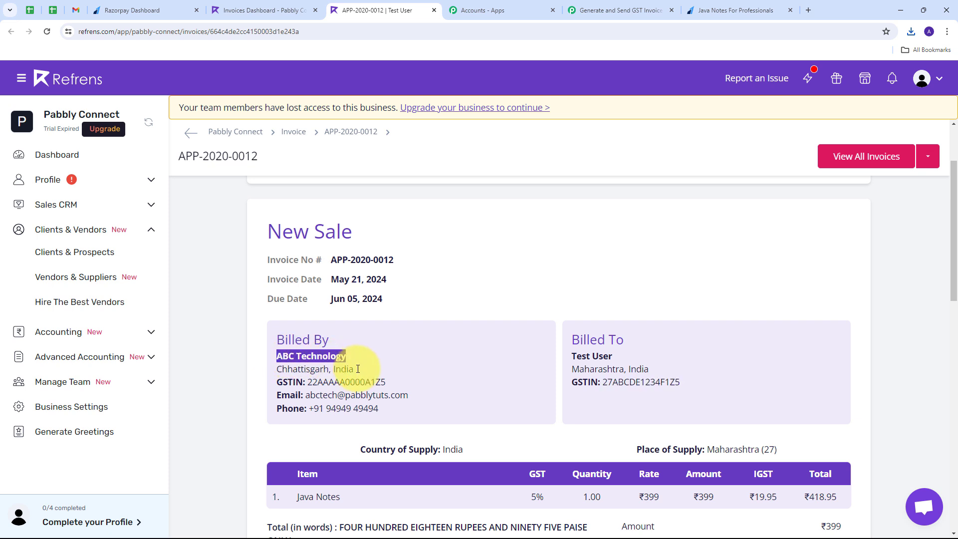
pyautogui.doubleClick(320, 382)
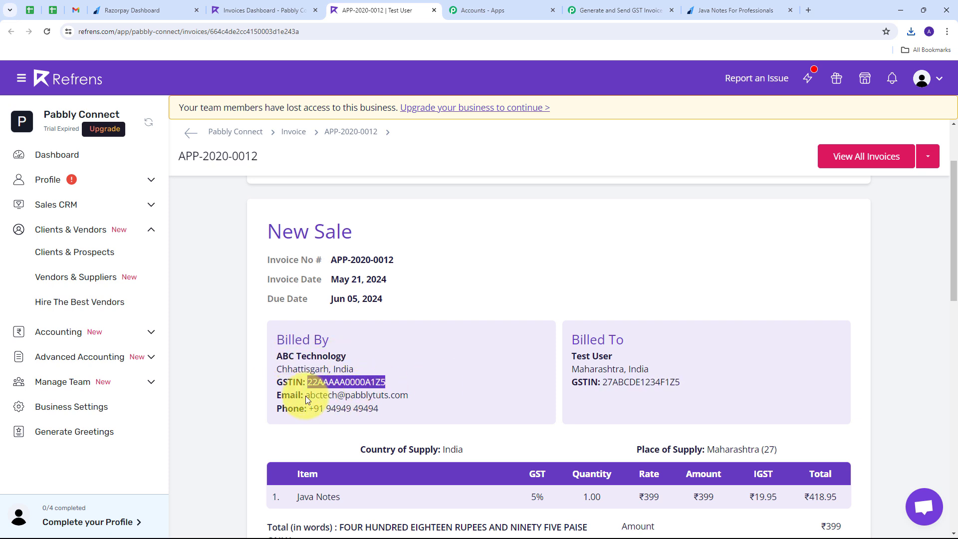
pyautogui.moveTo(305, 394); pyautogui.dragTo(460, 406)
pyautogui.click(443, 359)
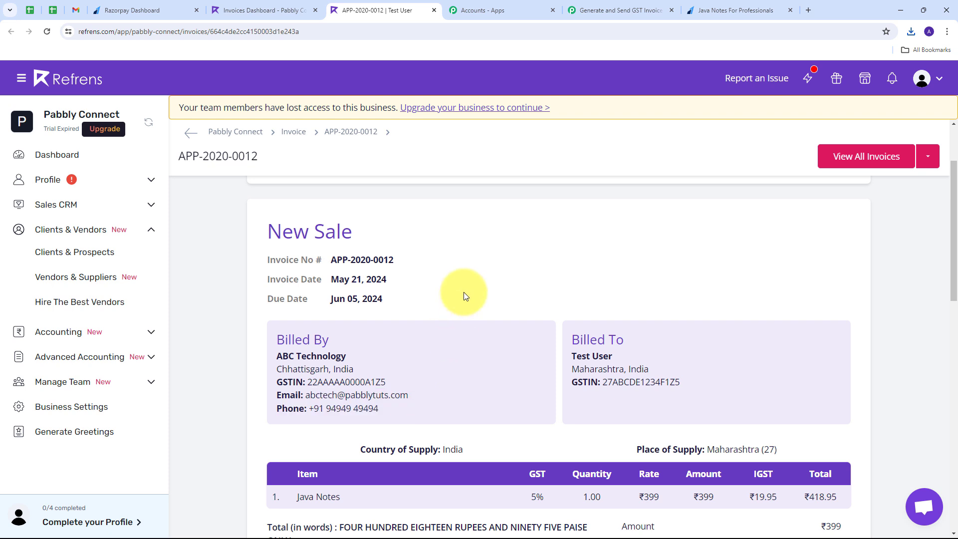
# Check the line item: Java Notes, 5% GST, quantity 1.00, rate 399, total 418.95.
pyautogui.scroll(-2, 434, 287)
pyautogui.scroll(-1, 459, 269)
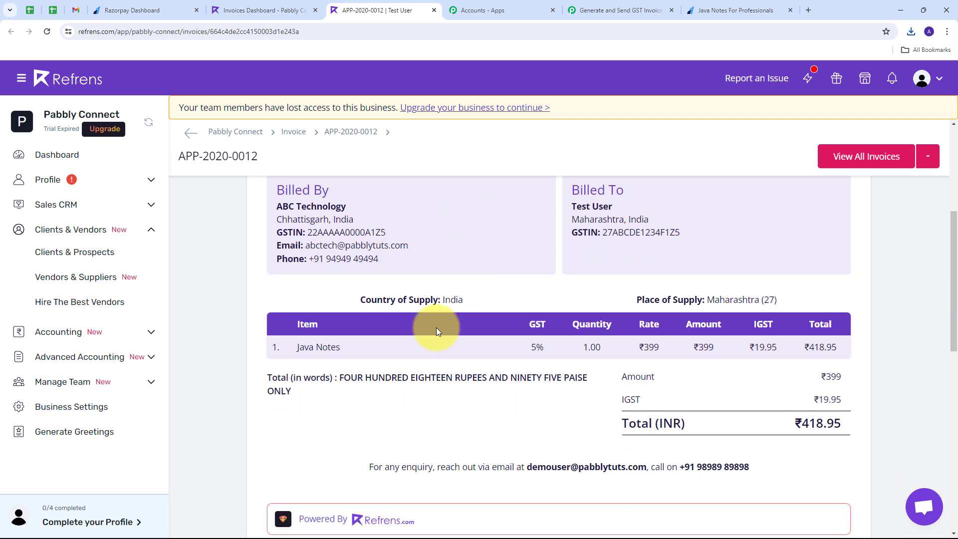
pyautogui.moveTo(293, 347); pyautogui.dragTo(394, 354)
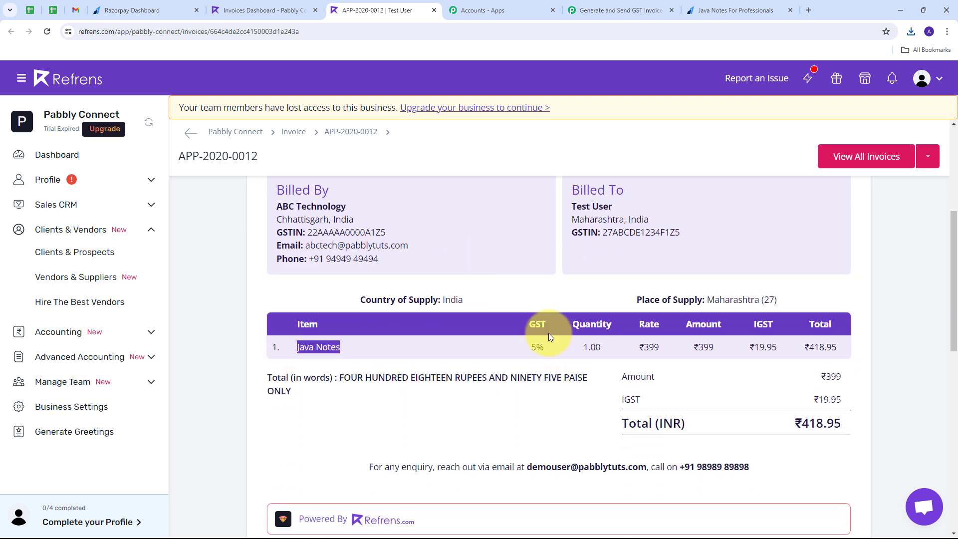
pyautogui.click(530, 348)
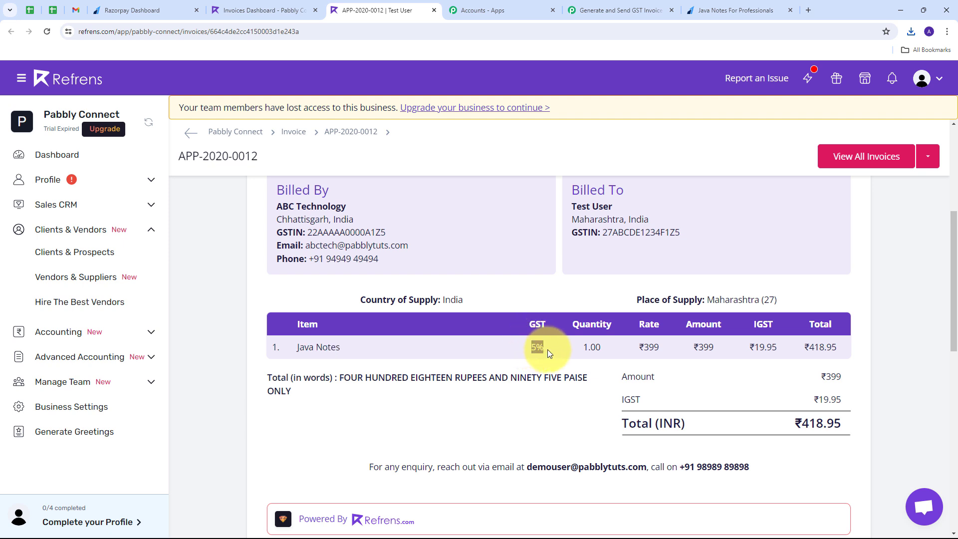
pyautogui.moveTo(578, 346); pyautogui.dragTo(628, 353)
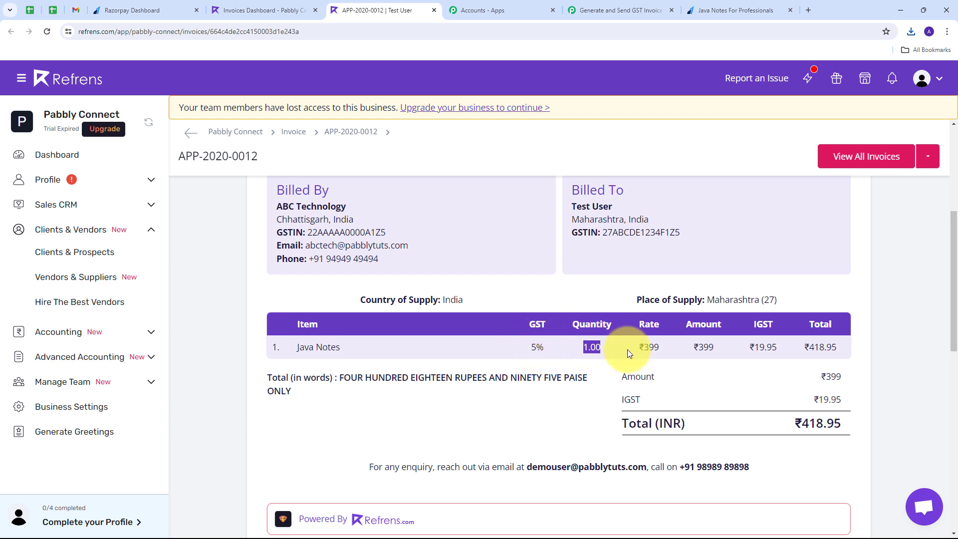
pyautogui.doubleClick(659, 348)
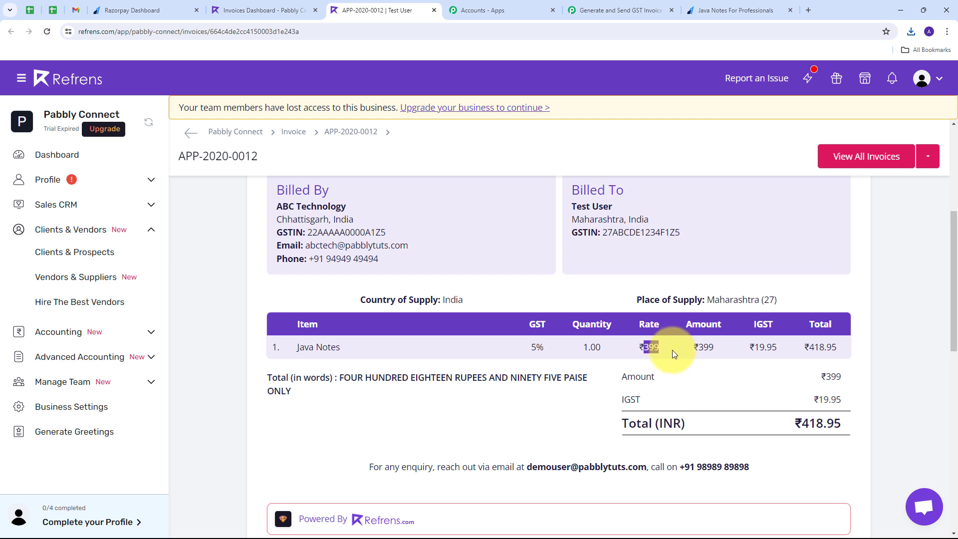
pyautogui.moveTo(810, 348); pyautogui.dragTo(843, 348)
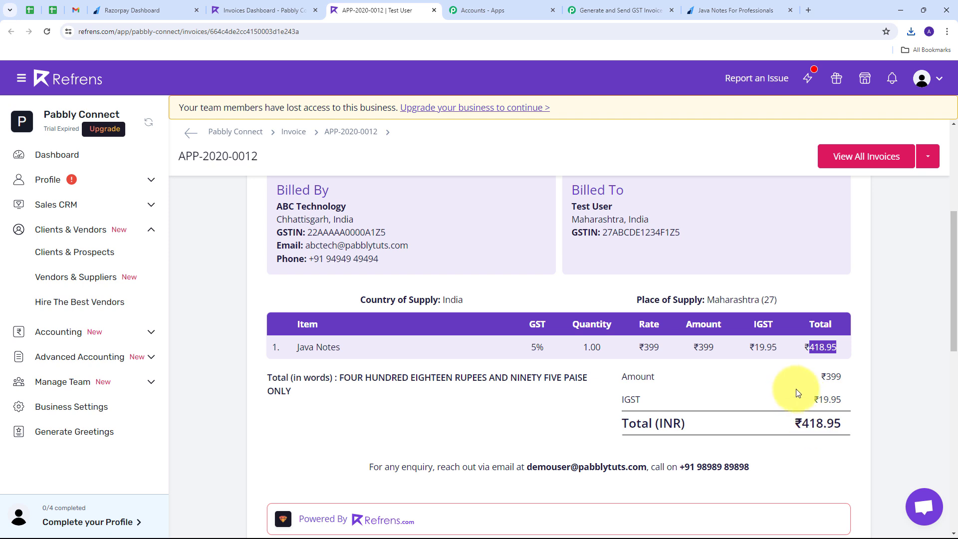
pyautogui.scroll(3, 437, 403)
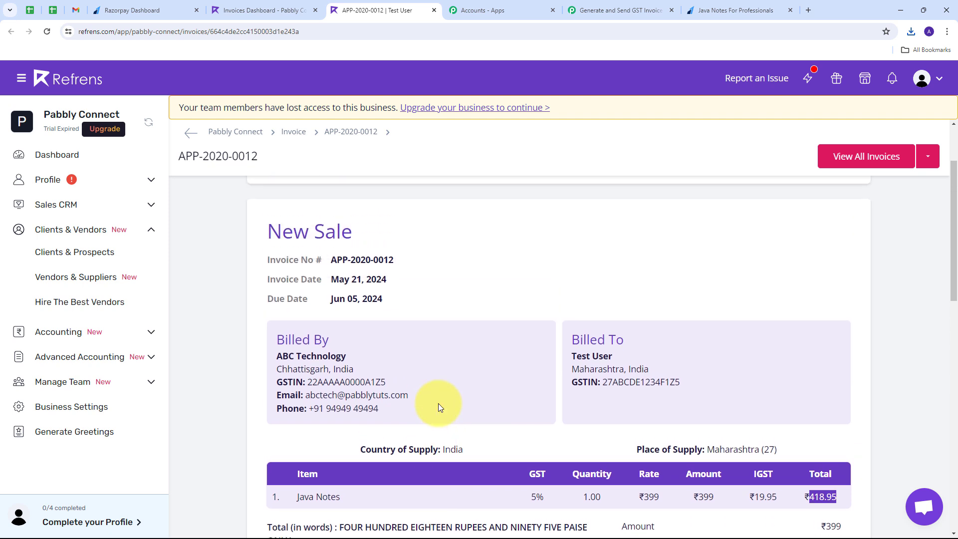
pyautogui.scroll(-1, 409, 401)
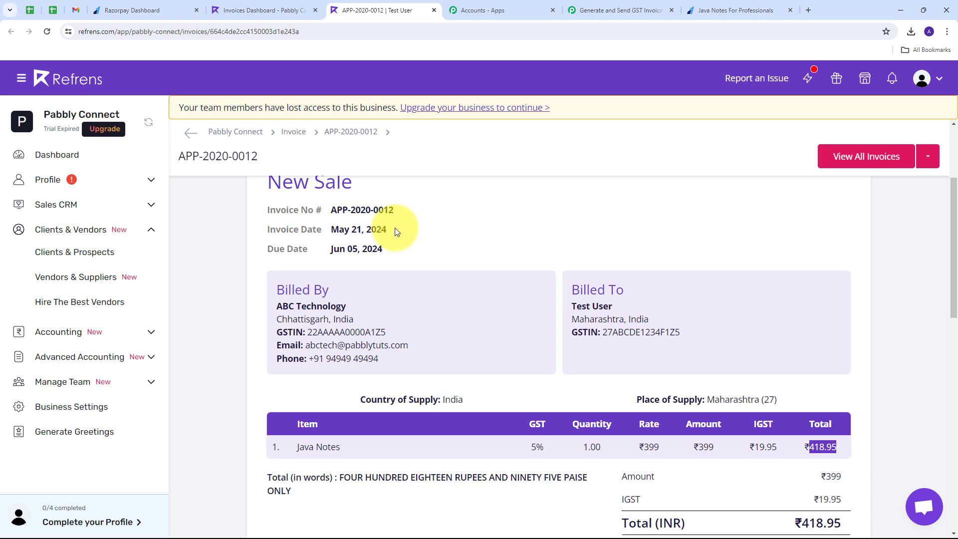
pyautogui.click(600, 16)
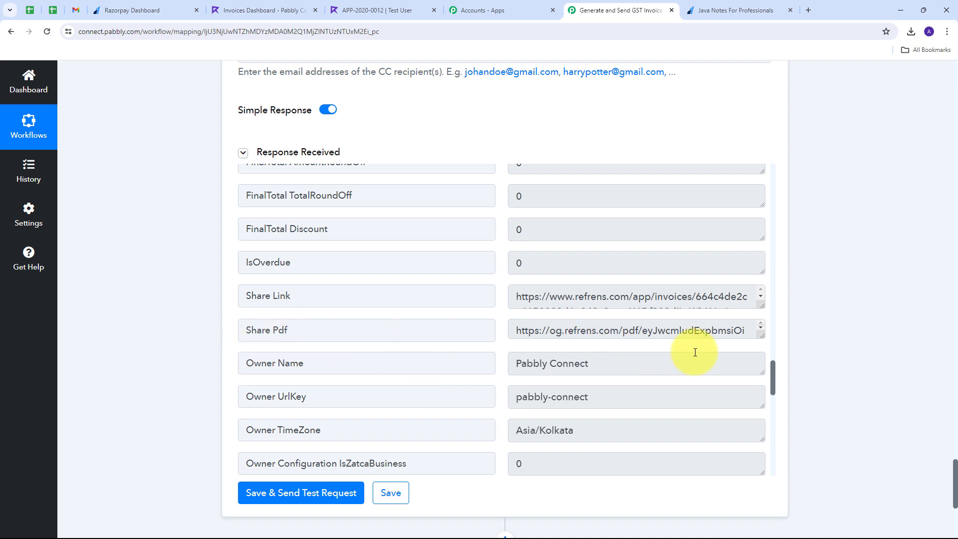
pyautogui.moveTo(762, 333); pyautogui.dragTo(760, 457)
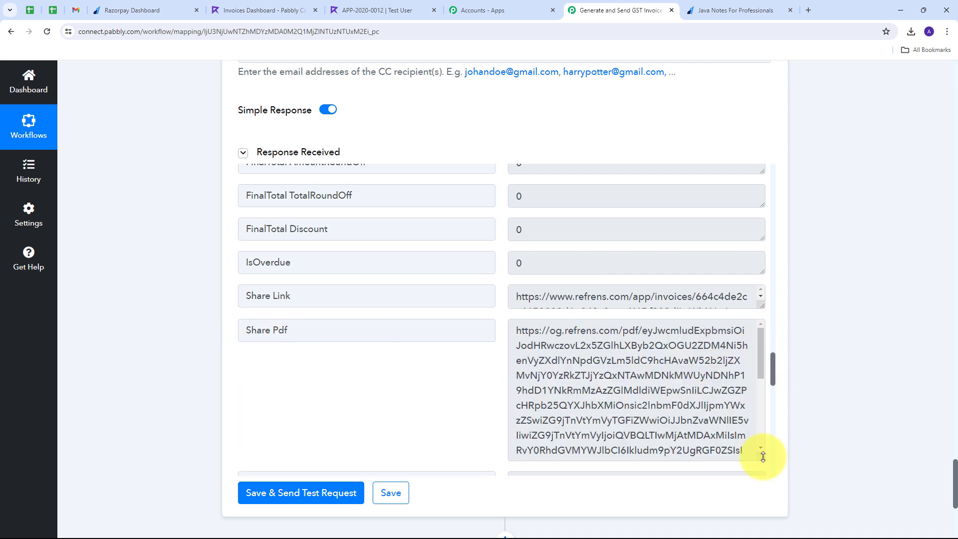
pyautogui.scroll(-2, 541, 357)
pyautogui.tripleClick(542, 357)
pyautogui.scroll(-5, 722, 449)
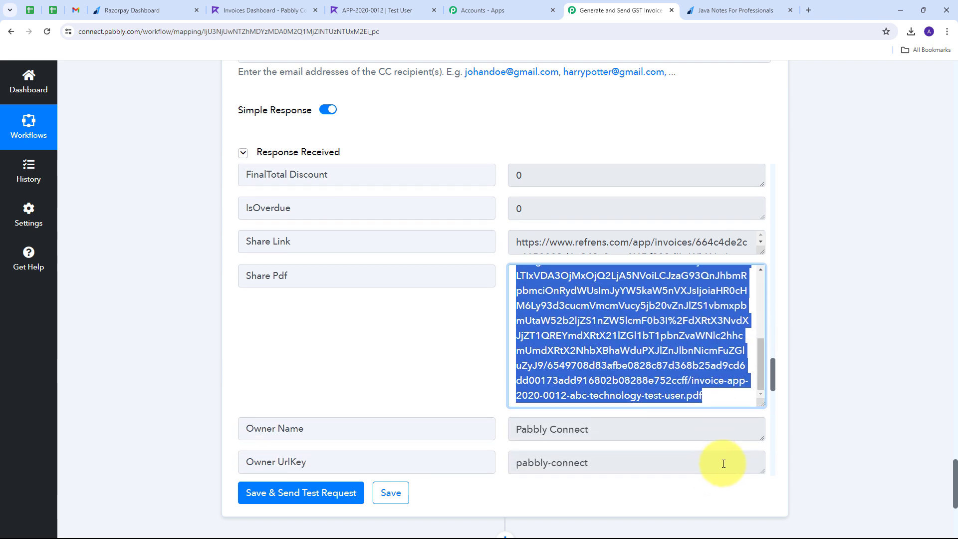
pyautogui.click(469, 334)
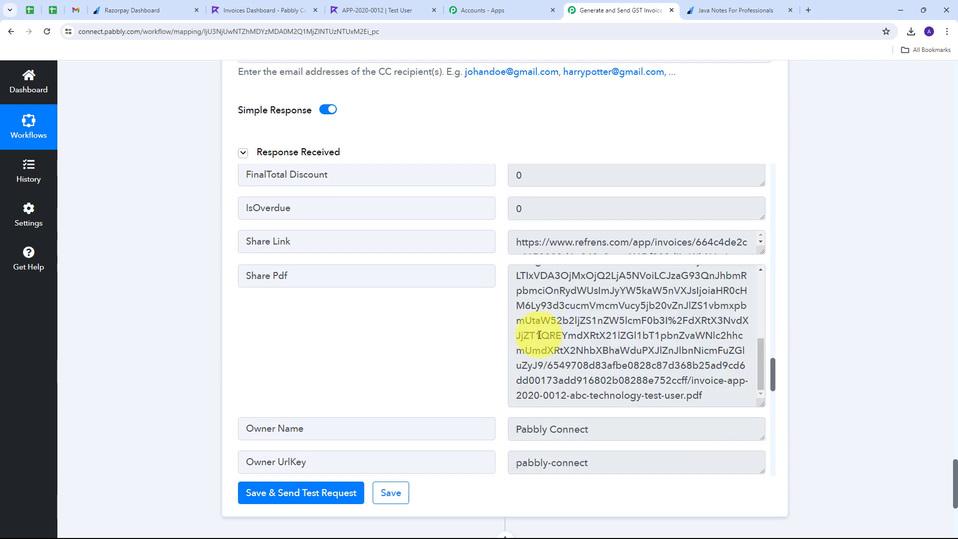
pyautogui.scroll(3, 538, 320)
pyautogui.scroll(2, 538, 312)
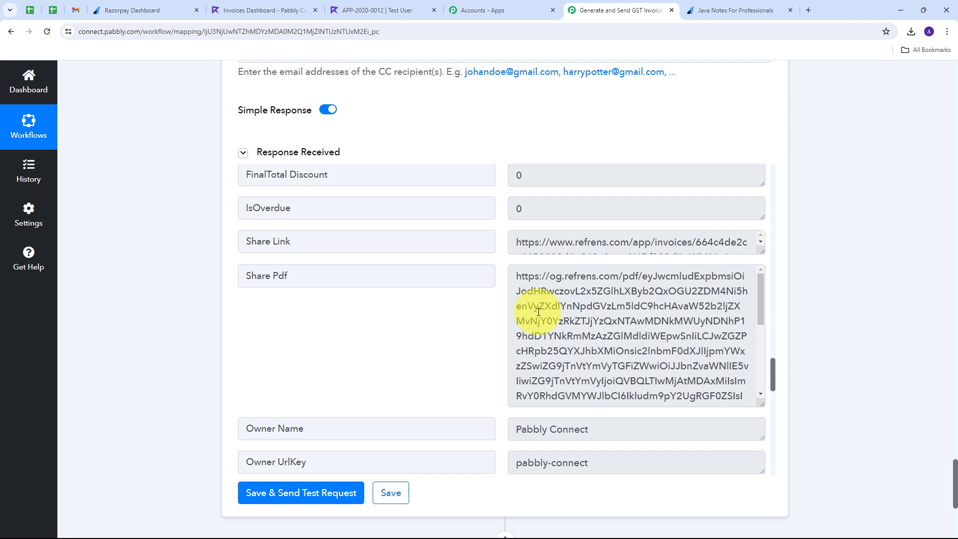
pyautogui.moveTo(515, 276); pyautogui.dragTo(748, 406)
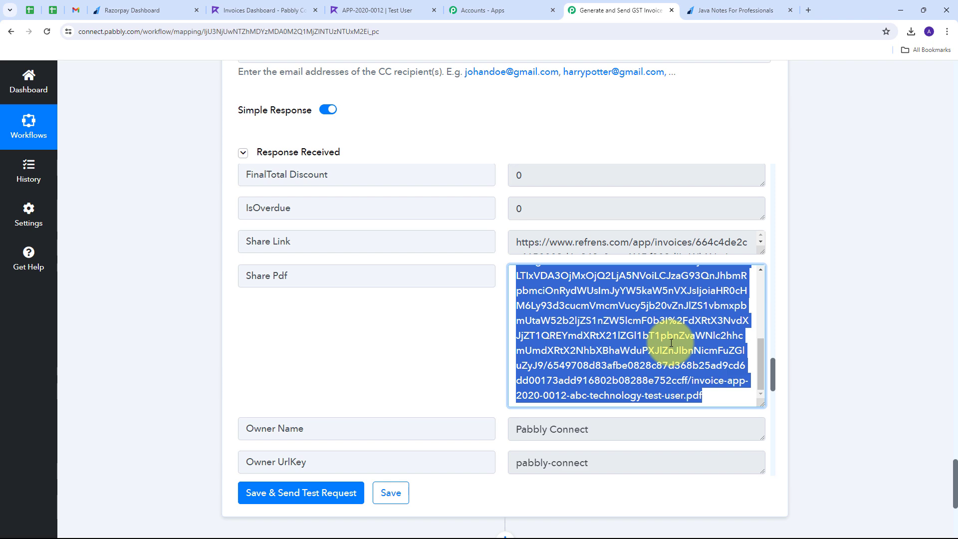
pyautogui.scroll(-6, 815, 259)
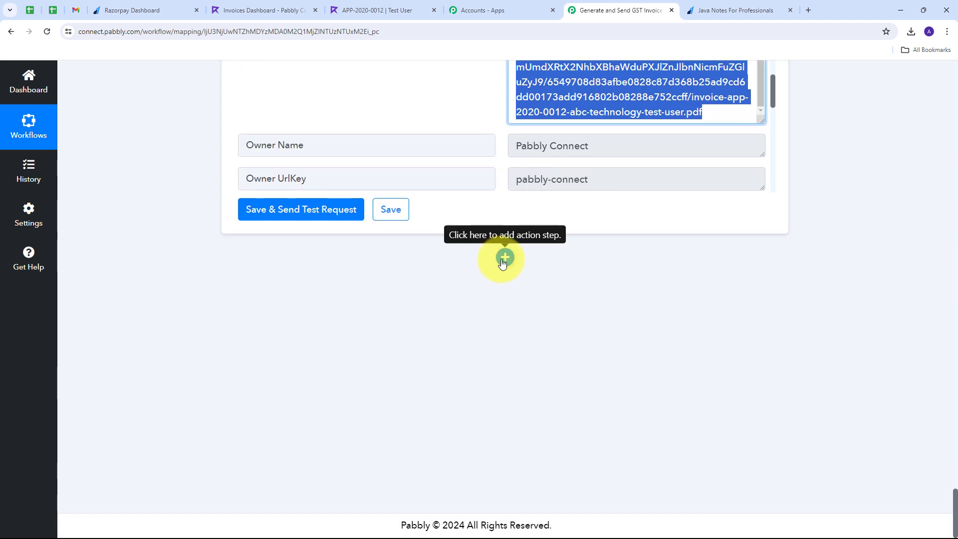
# Add a Gmail step after Refrens using the Send Email action event.
pyautogui.click(503, 258)
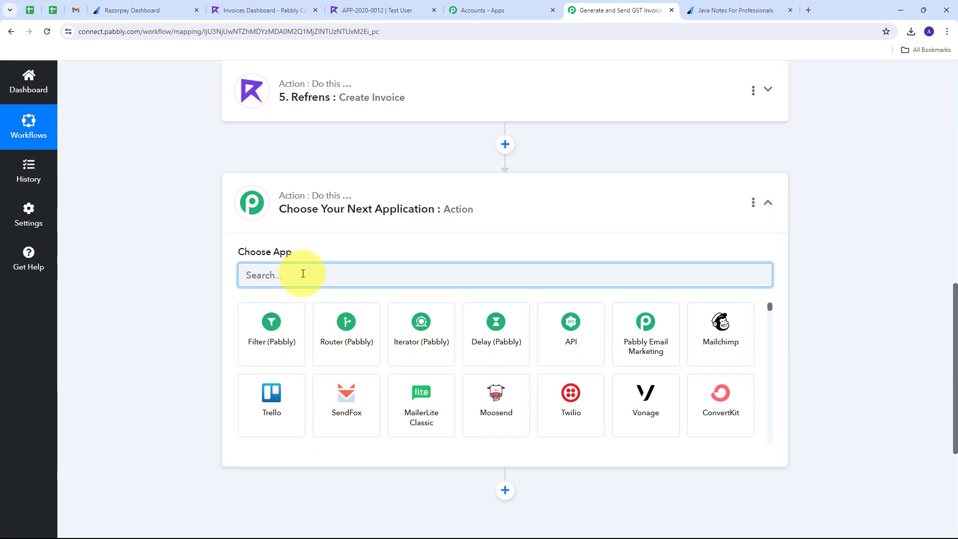
pyautogui.write('Gmail')
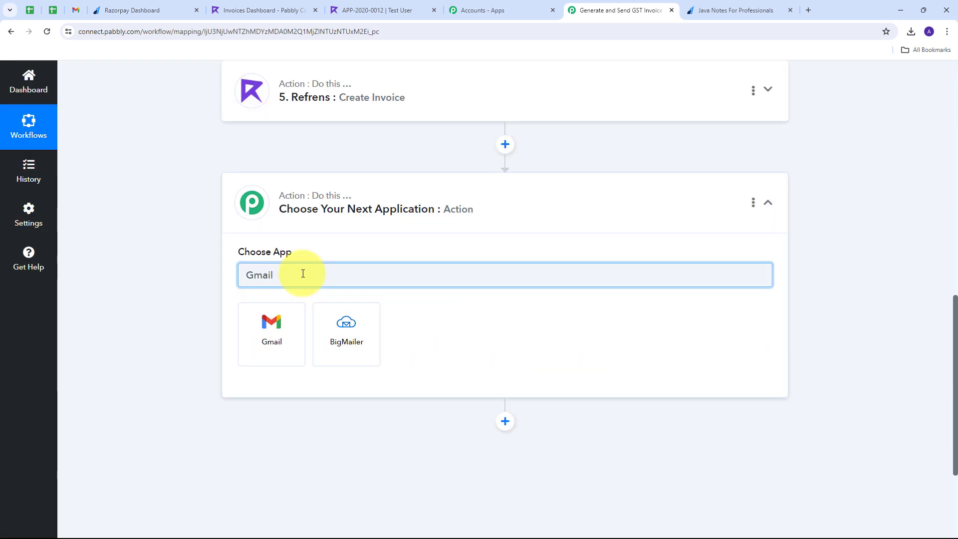
pyautogui.click(273, 327)
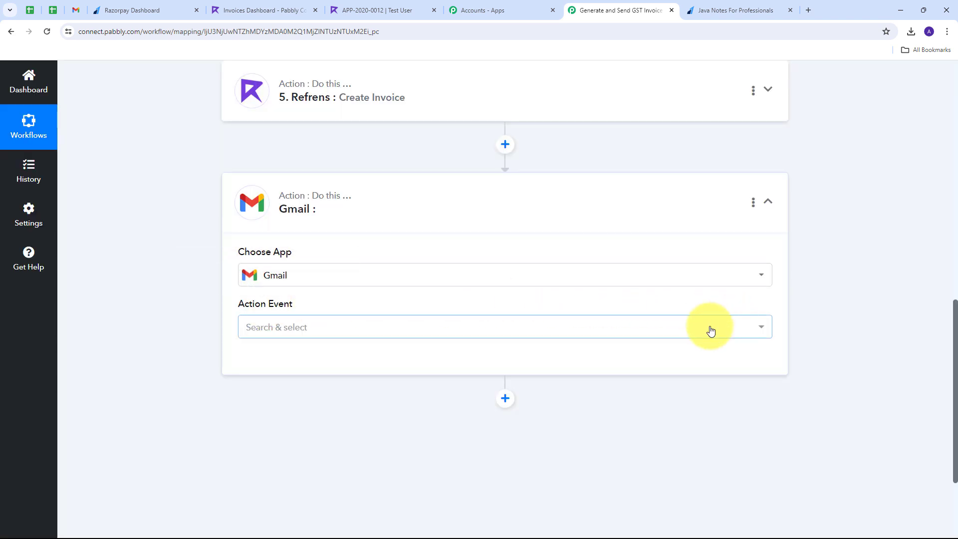
pyautogui.click(711, 331)
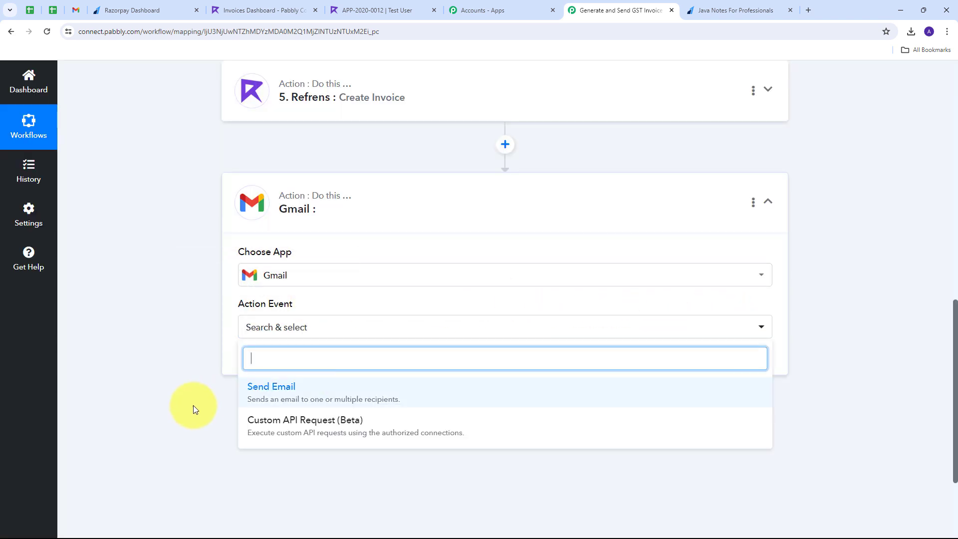
pyautogui.click(310, 396)
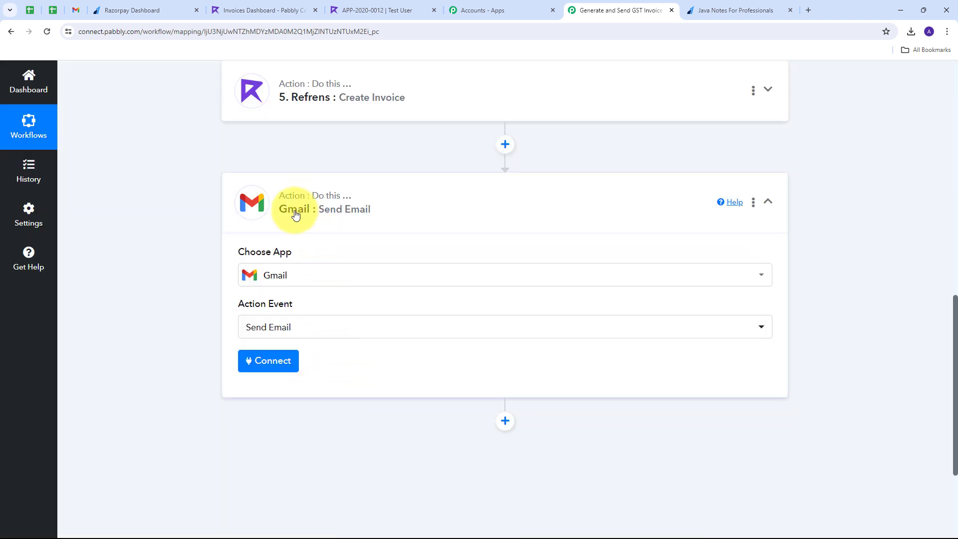
# Create a new Gmail connection and allow Pabbly Connect access to the Google account.
pyautogui.click(271, 362)
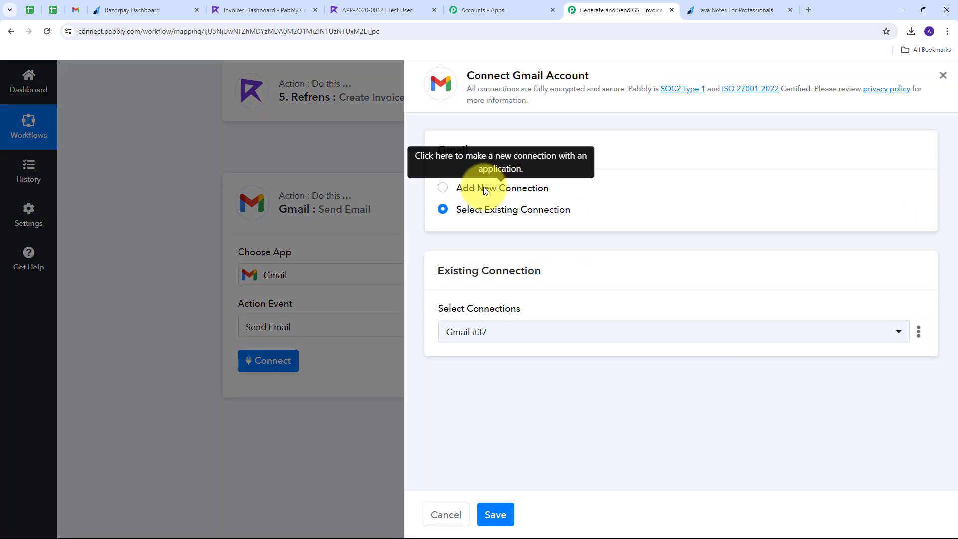
pyautogui.click(483, 188)
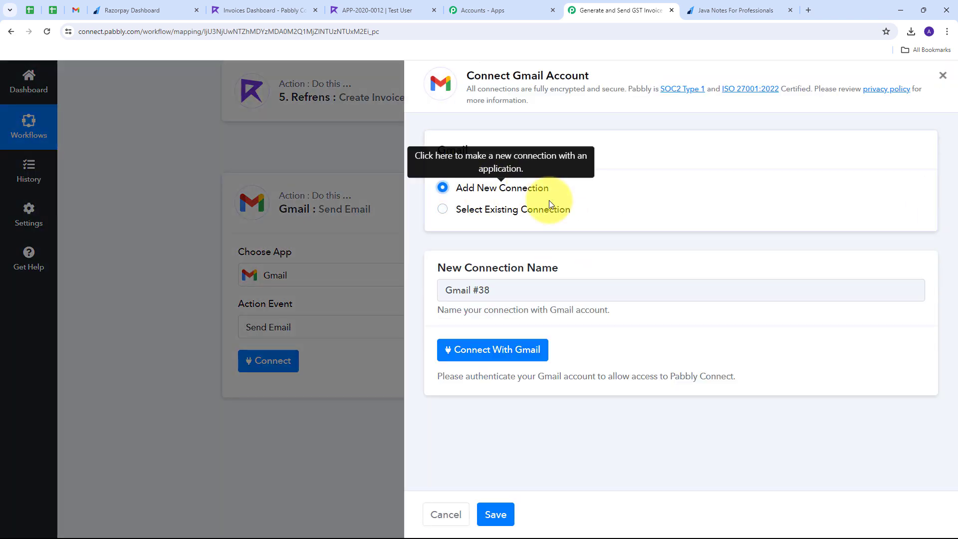
pyautogui.click(508, 355)
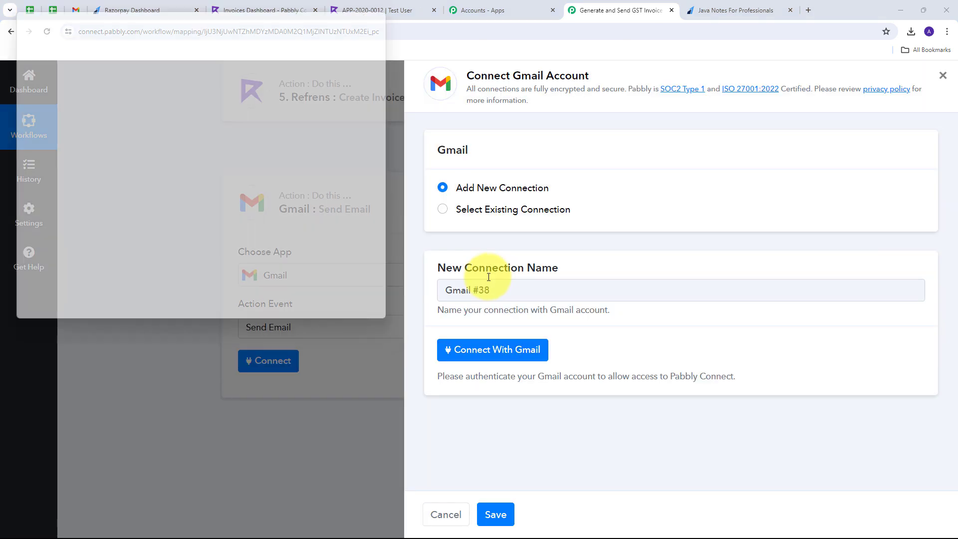
pyautogui.click(297, 254)
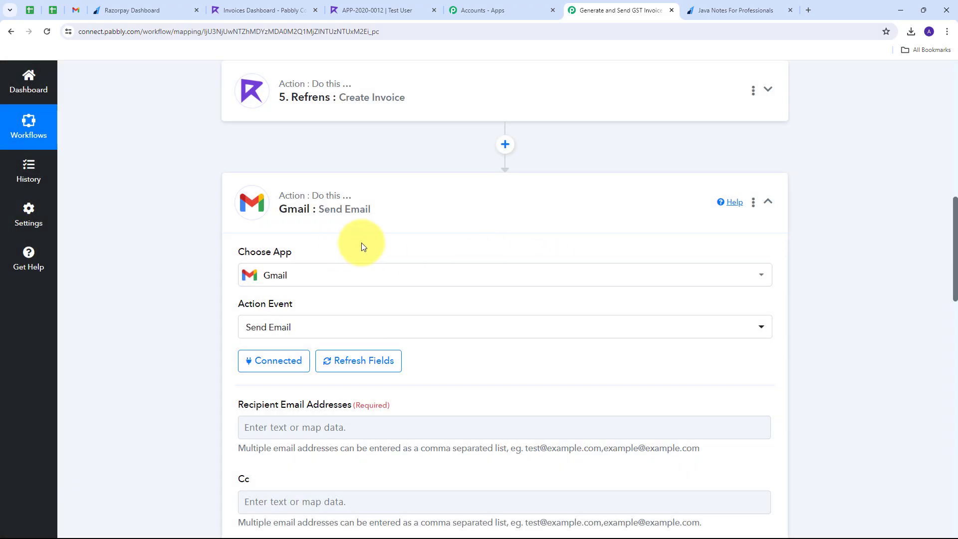
# Map the Razorpay customer's Notes Email into Recipient Email Addresses.
pyautogui.scroll(-5, 463, 216)
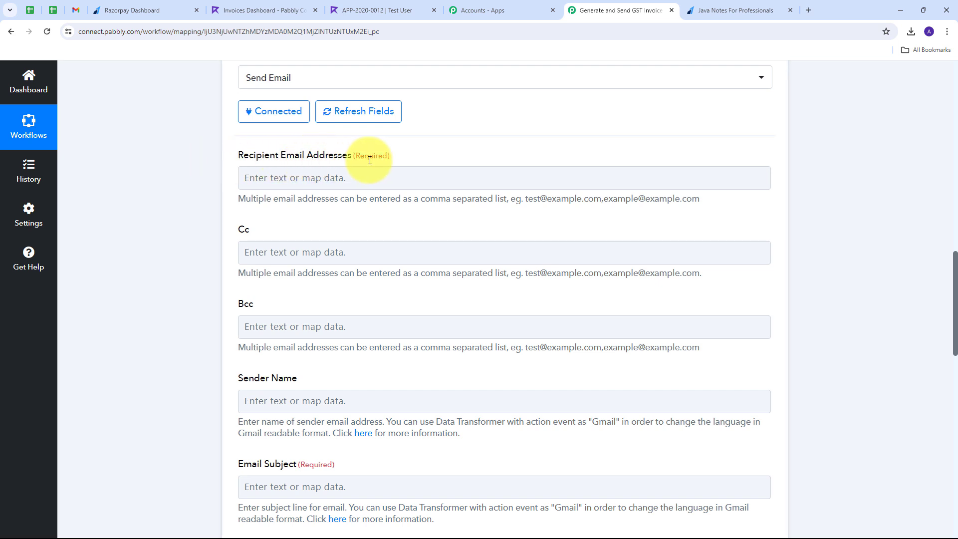
pyautogui.click(272, 170)
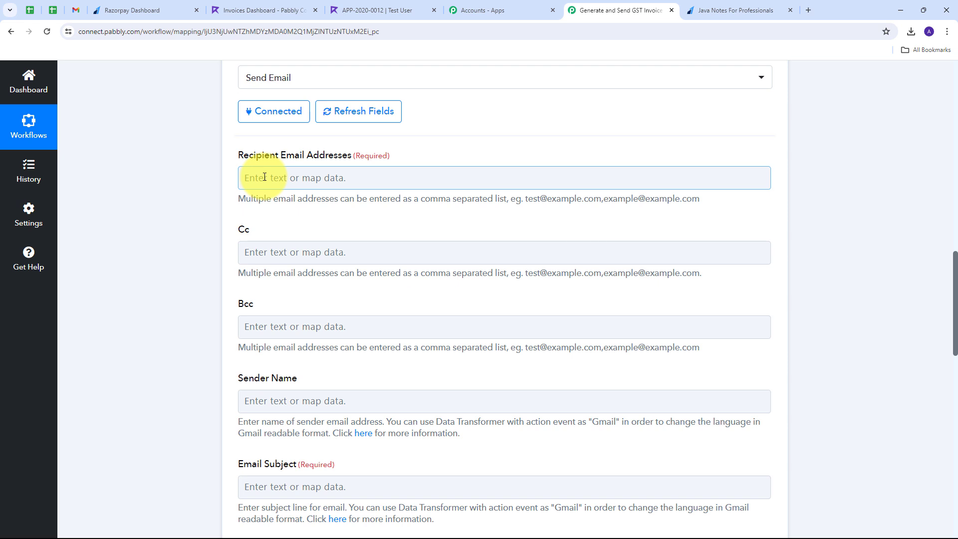
pyautogui.click(304, 178)
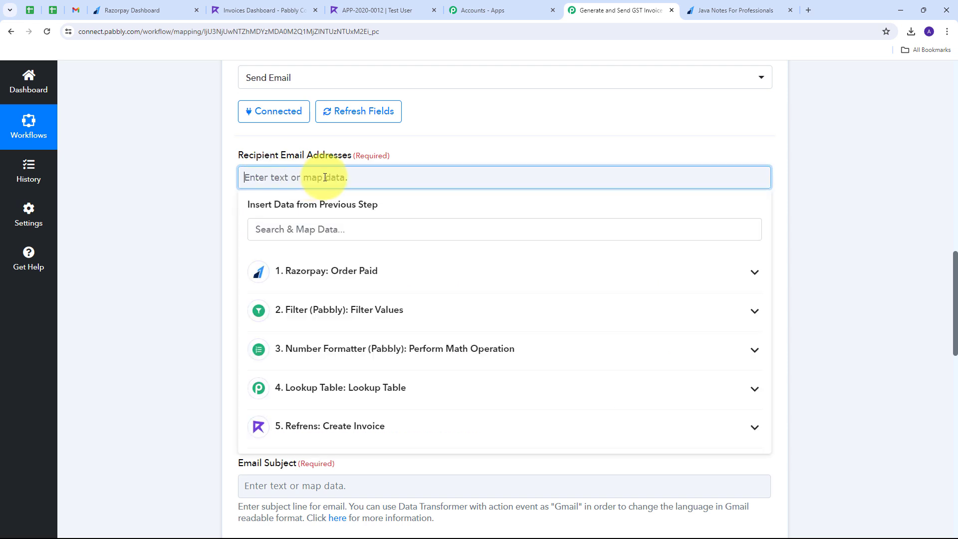
pyautogui.click(397, 276)
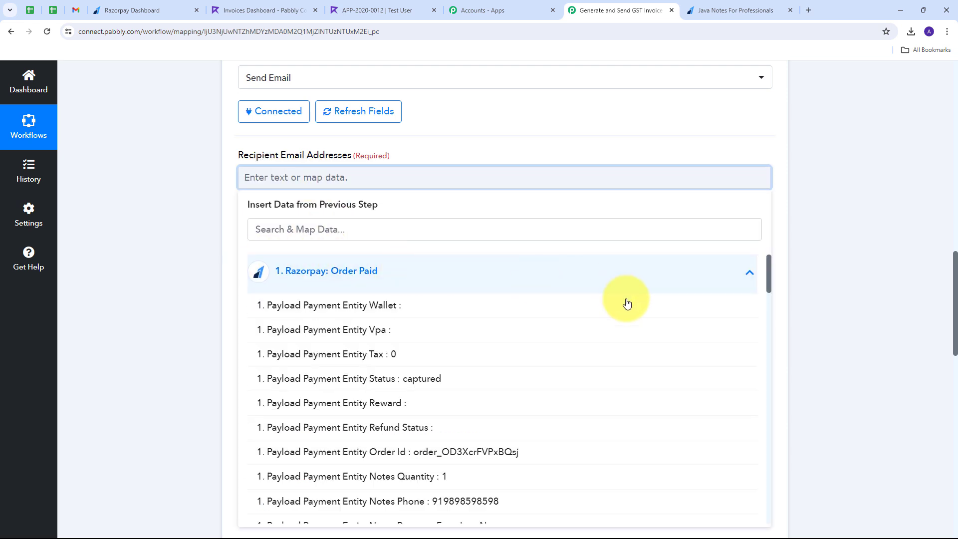
pyautogui.scroll(-5, 384, 315)
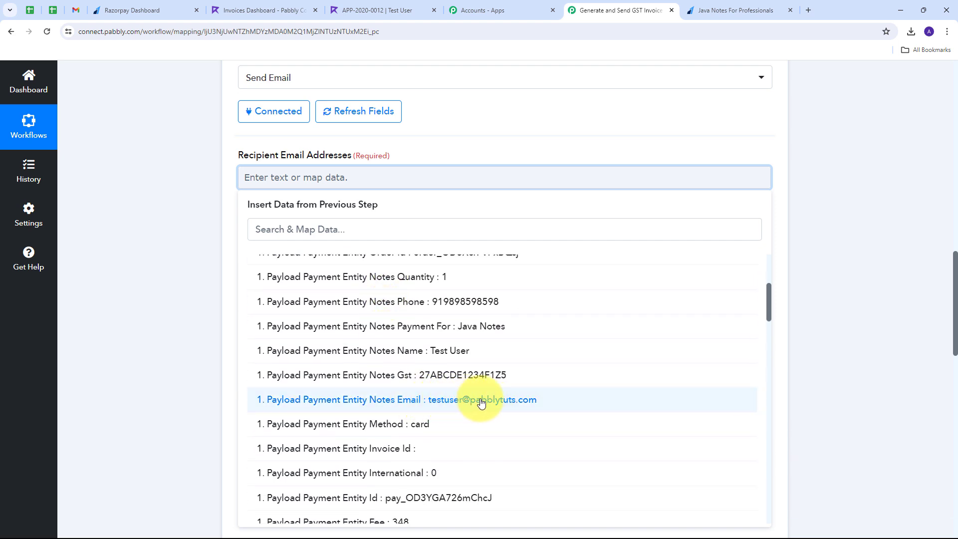
pyautogui.click(481, 403)
pyautogui.click(154, 212)
# Set Sender Name to ABC Technology and Email Subject to 'GST Invoice for your purchase'.
pyautogui.scroll(-4, 370, 225)
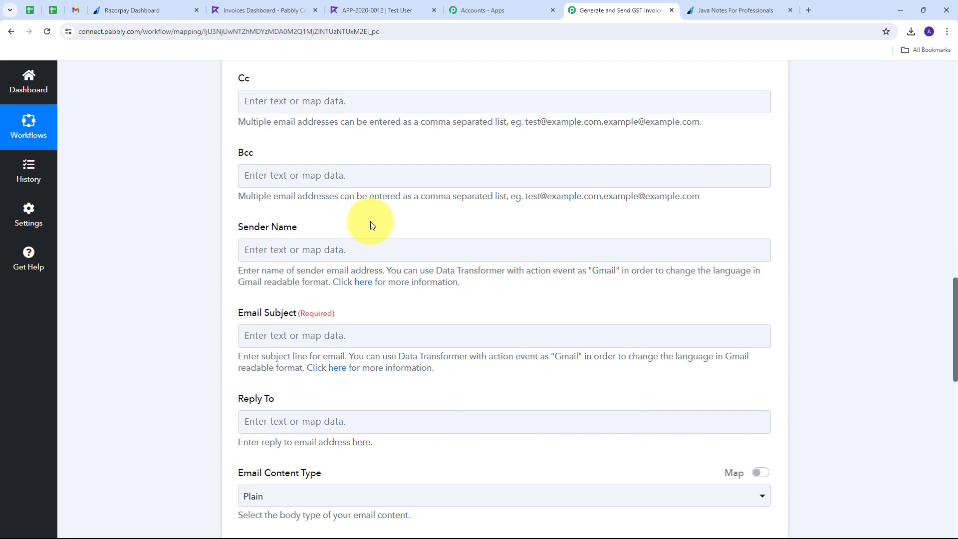
pyautogui.scroll(-1, 370, 225)
pyautogui.click(270, 209)
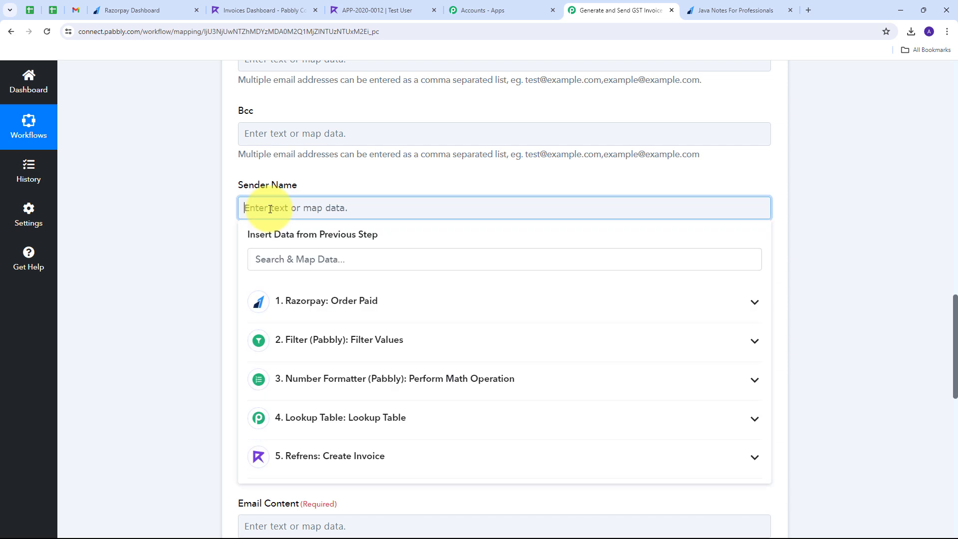
pyautogui.write('ABC Technology')
pyautogui.scroll(-1, 264, 208)
pyautogui.click(280, 244)
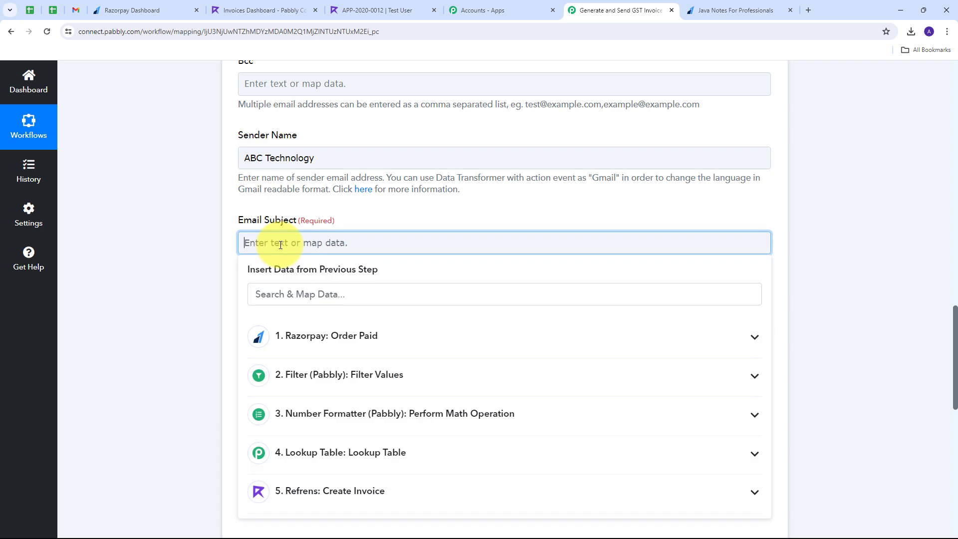
pyautogui.write('GST Invoice for your purchase')
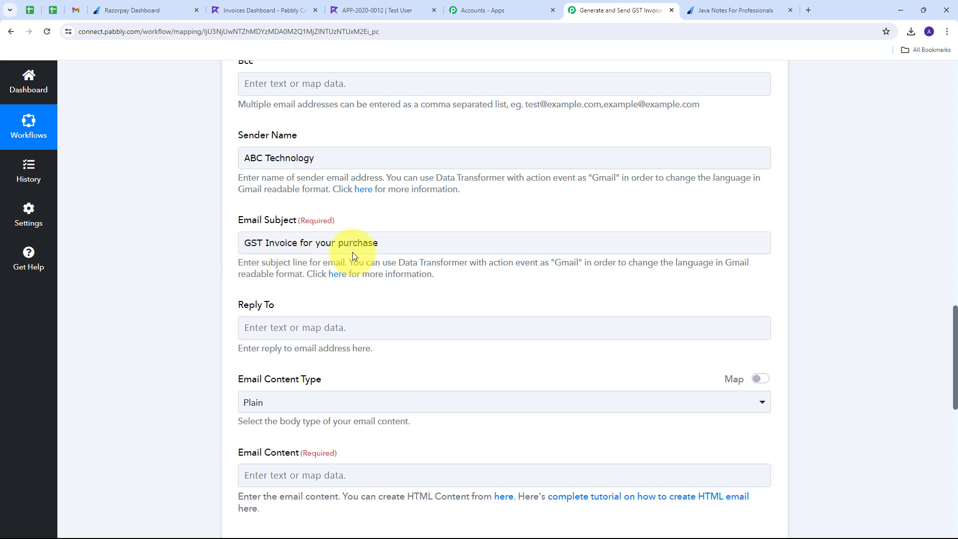
# Set the Email Content Type to Plain.
pyautogui.scroll(-3, 353, 250)
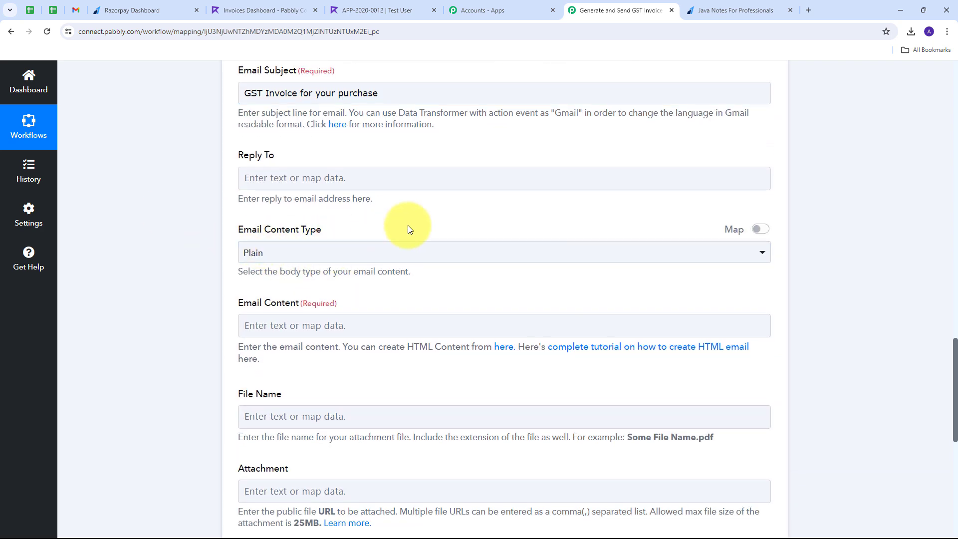
pyautogui.scroll(-1, 405, 223)
pyautogui.click(393, 202)
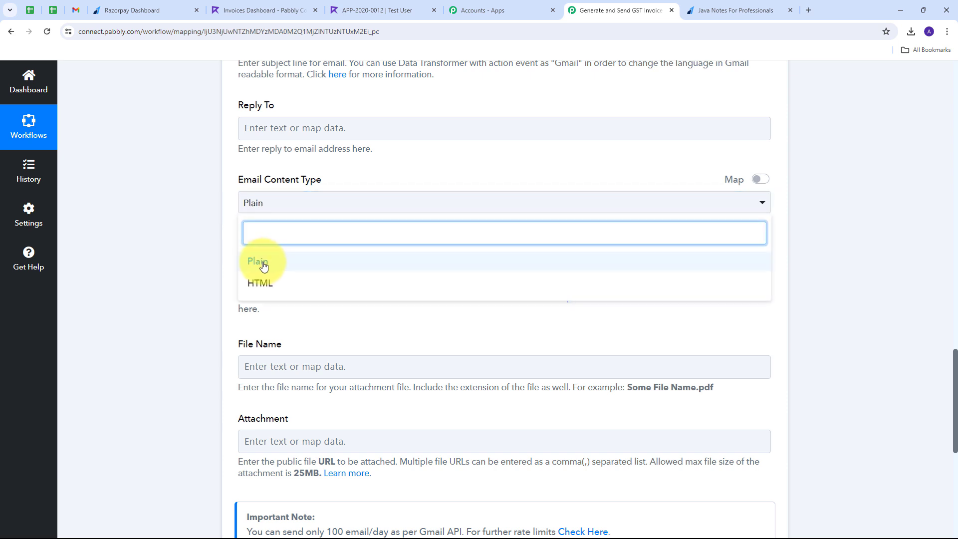
pyautogui.click(263, 265)
pyautogui.scroll(-1, 314, 243)
pyautogui.scroll(-1, 314, 243)
# Paste the thank-you email body and insert the customer's Notes Name after 'Hello'.
pyautogui.click(273, 228)
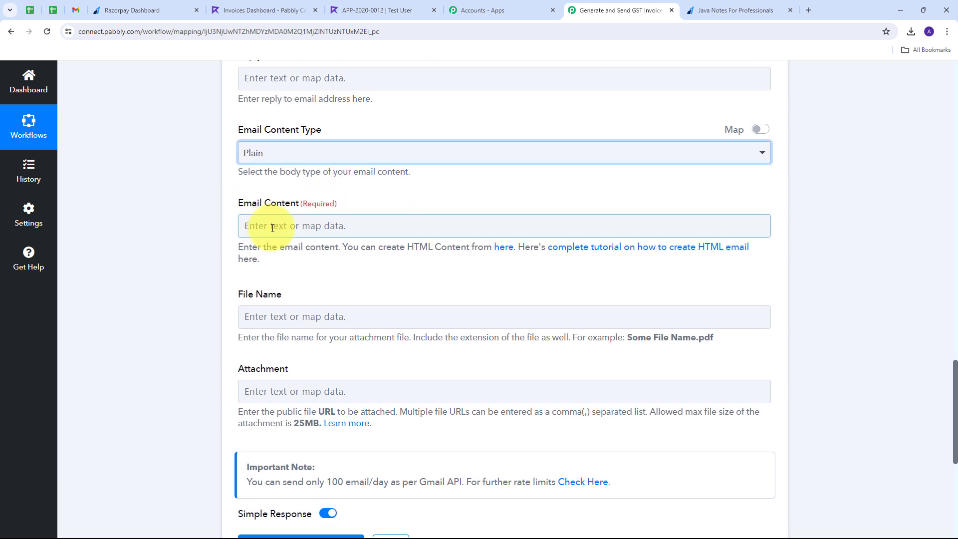
pyautogui.click(310, 224)
pyautogui.write('Hello ,  Thankyou for shopping with us and with this email we are sharing the GST Invoice of your purchanse for product.  Warm Regards, Team ABC Technology.')
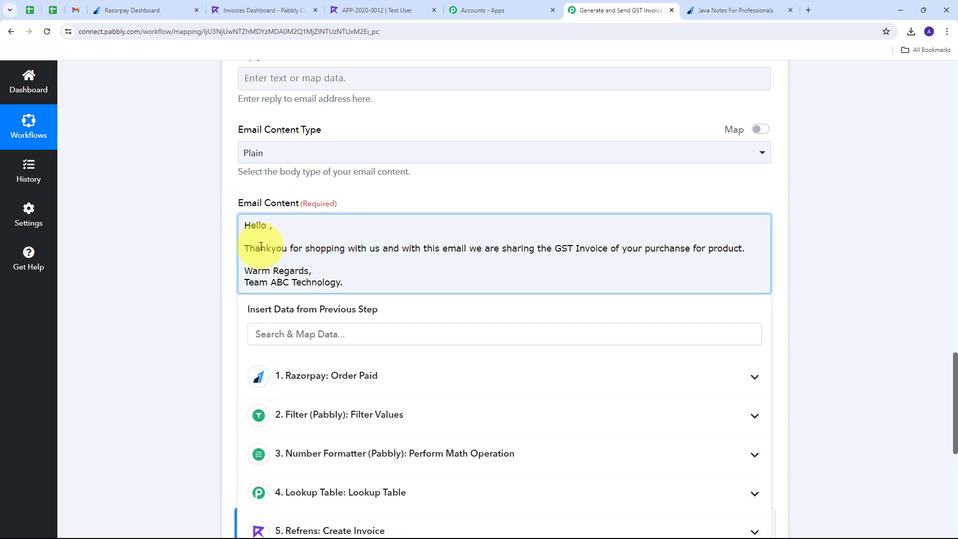
pyautogui.click(268, 226)
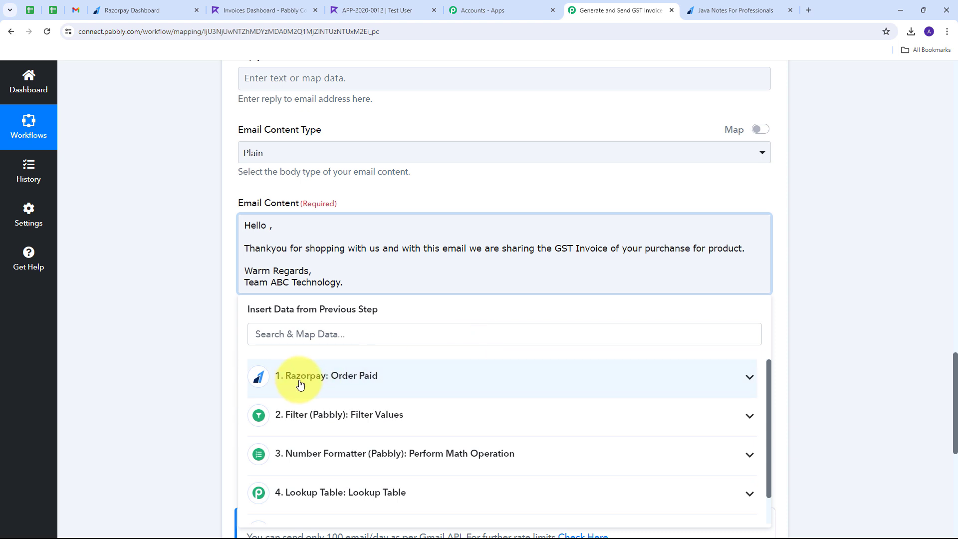
pyautogui.click(367, 381)
pyautogui.scroll(-8, 483, 400)
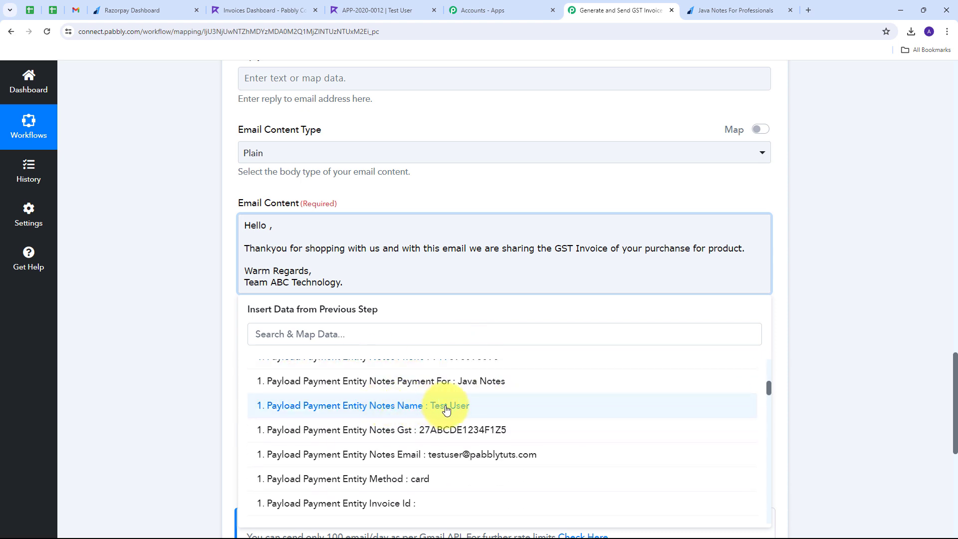
pyautogui.click(446, 406)
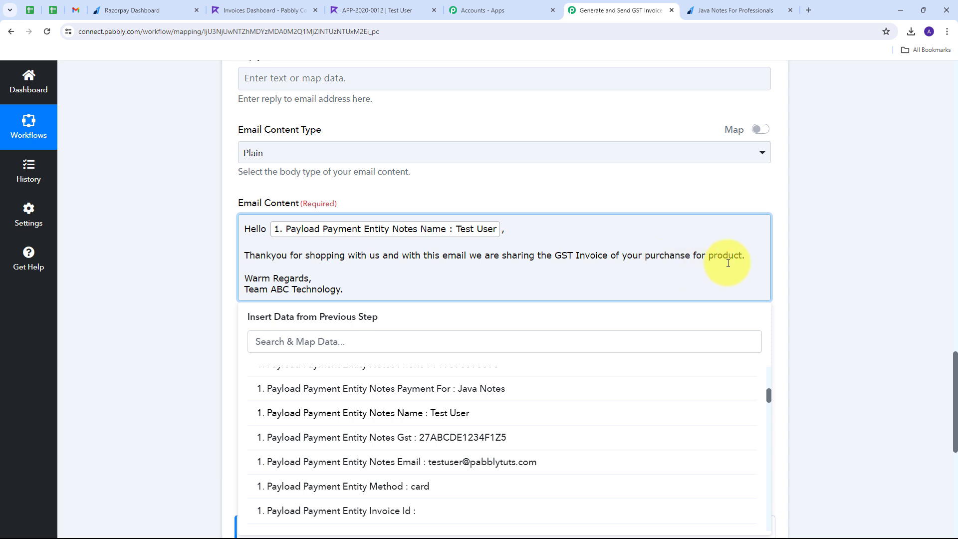
# Insert Razorpay's Notes Payment For field after the word 'product'.
pyautogui.click(743, 256)
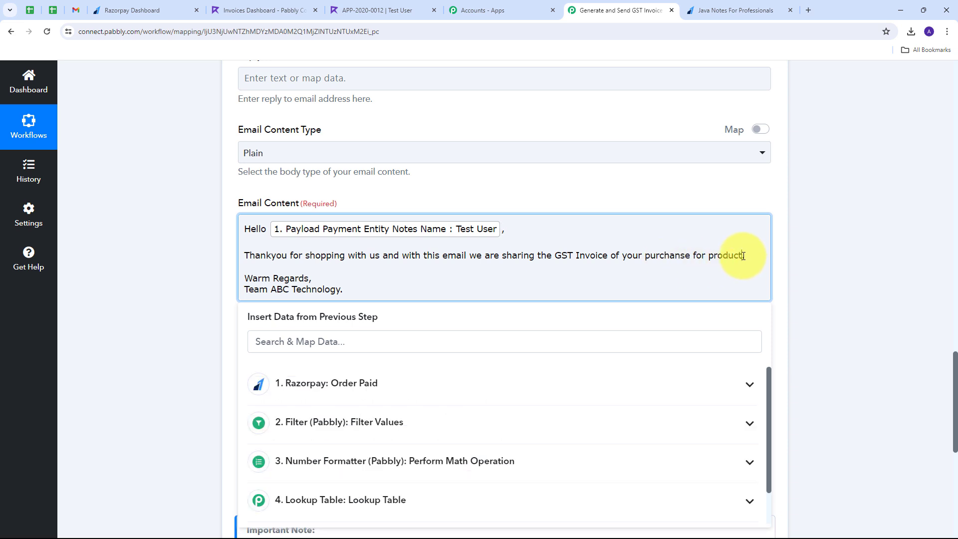
pyautogui.click(429, 383)
pyautogui.scroll(-3, 471, 421)
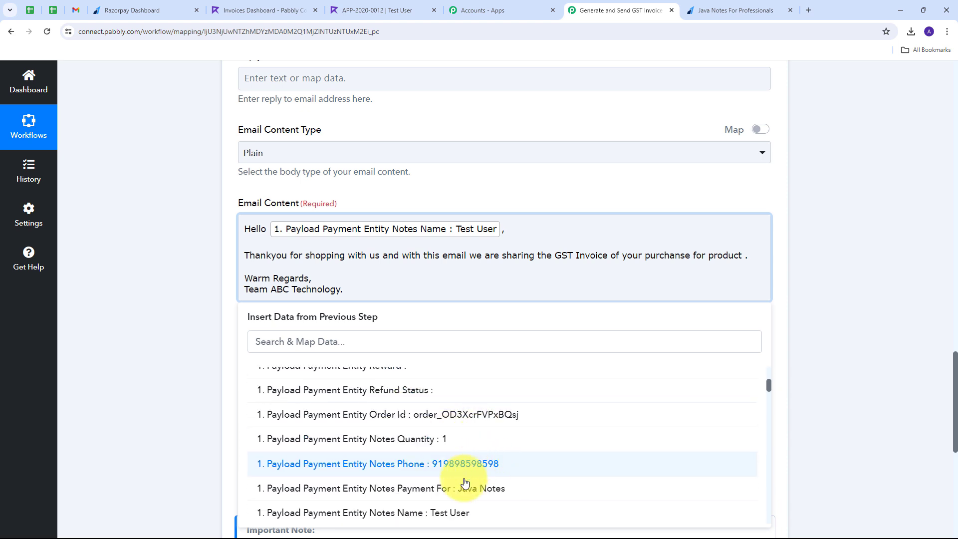
pyautogui.click(492, 494)
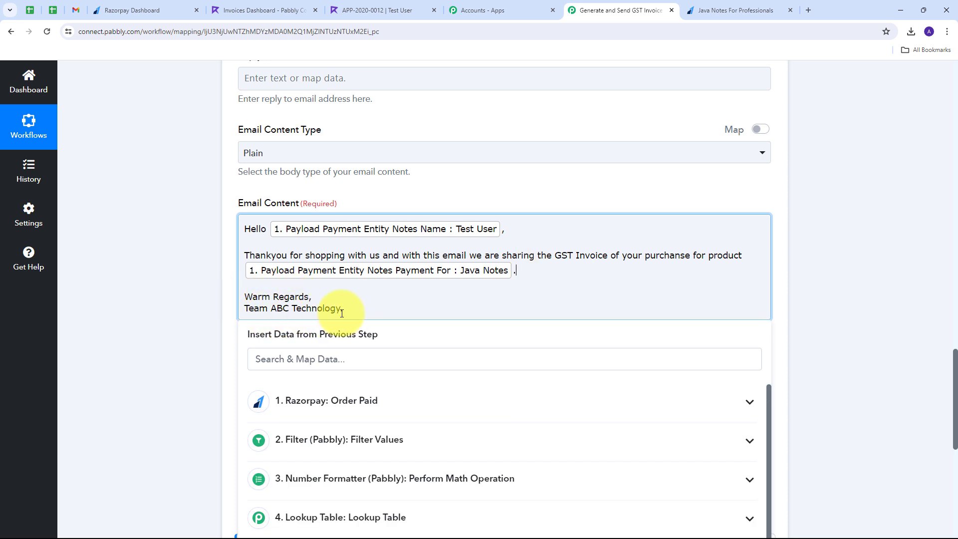
pyautogui.click(170, 267)
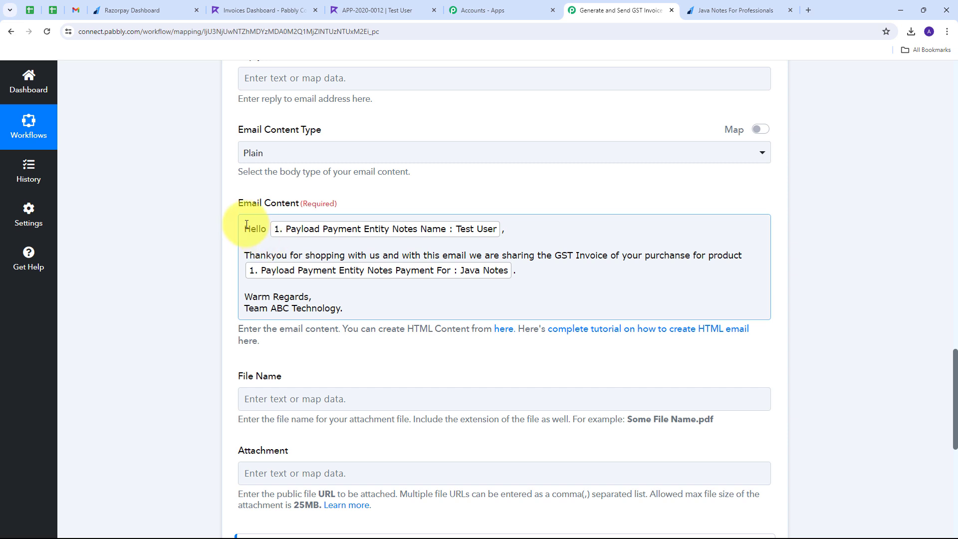
pyautogui.scroll(-2, 299, 247)
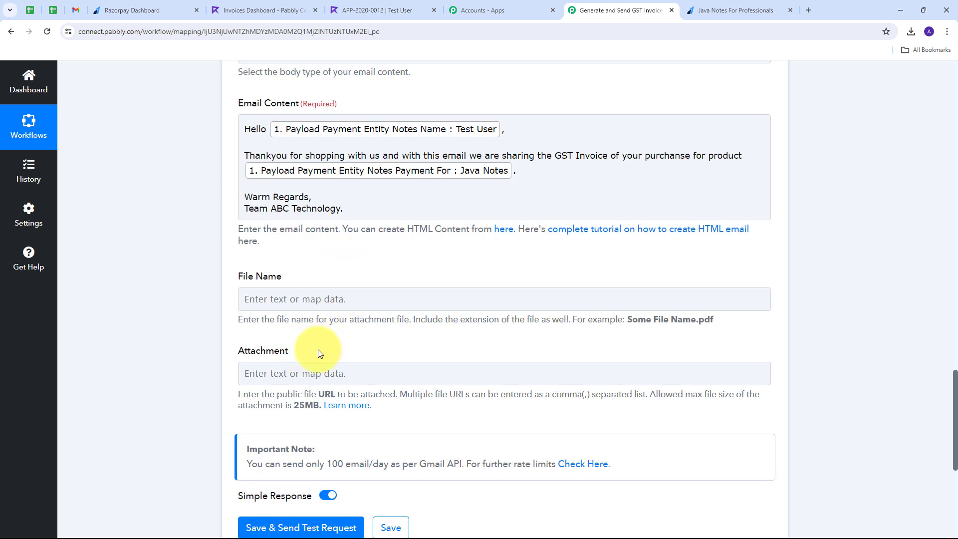
# Enter 'GST Invoice.pdf' as the attachment File Name.
pyautogui.click(250, 299)
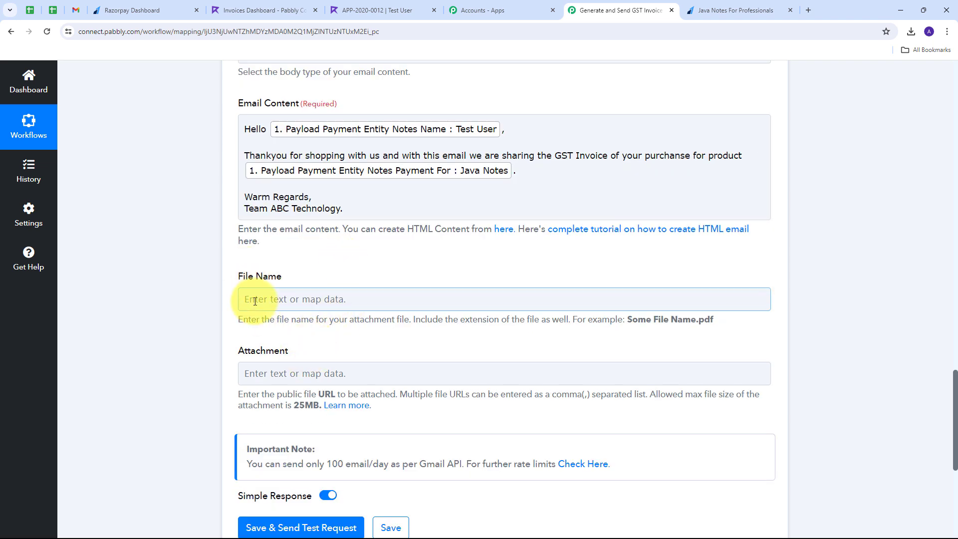
pyautogui.click(279, 300)
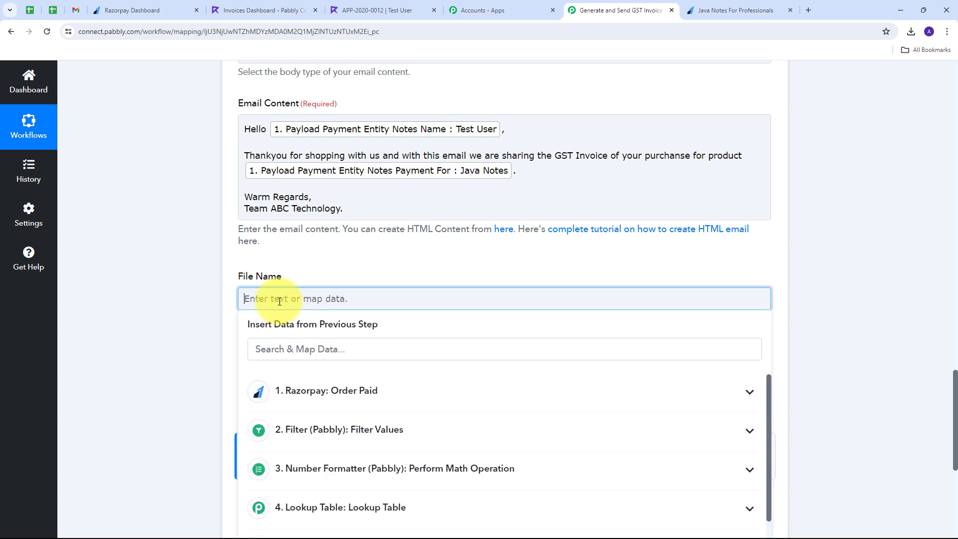
pyautogui.write('GST Invoice.pdf')
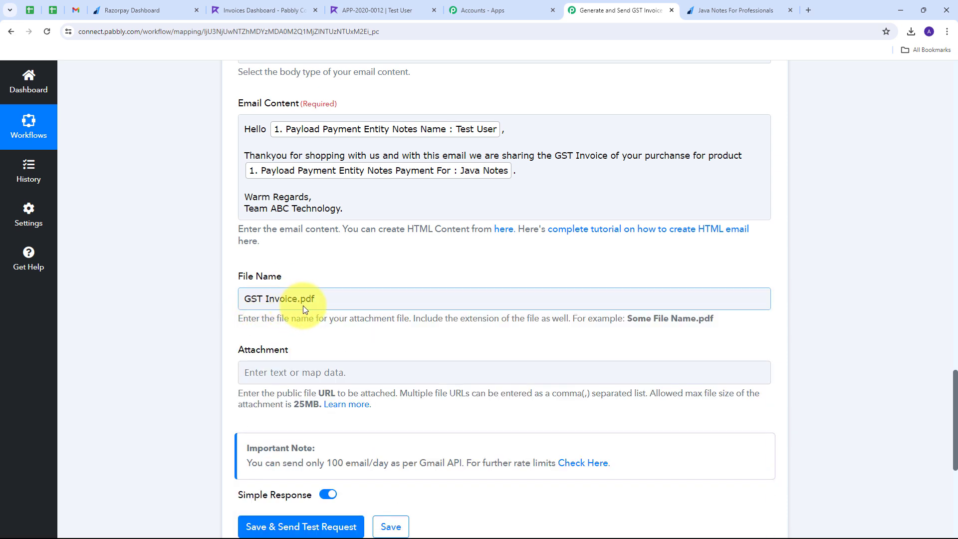
pyautogui.moveTo(297, 298); pyautogui.dragTo(315, 298)
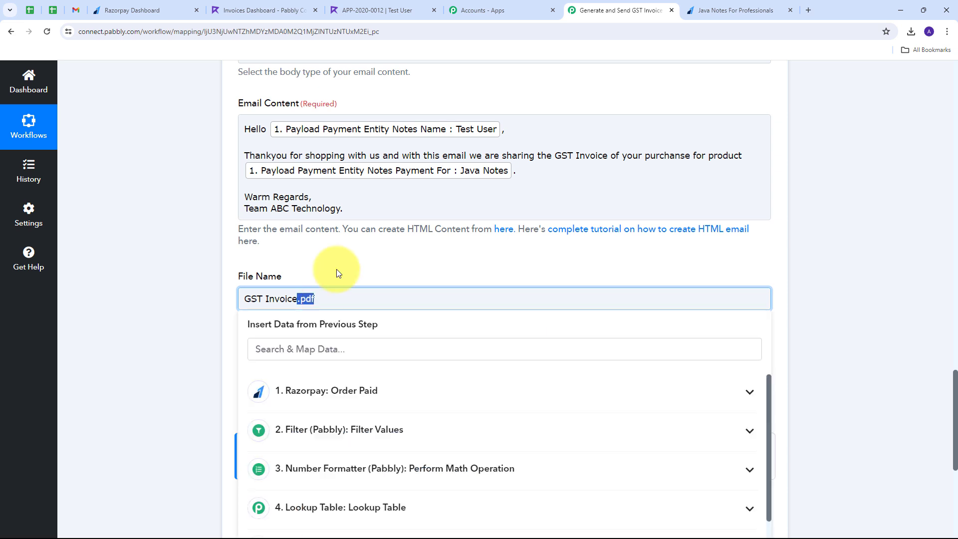
pyautogui.click(362, 261)
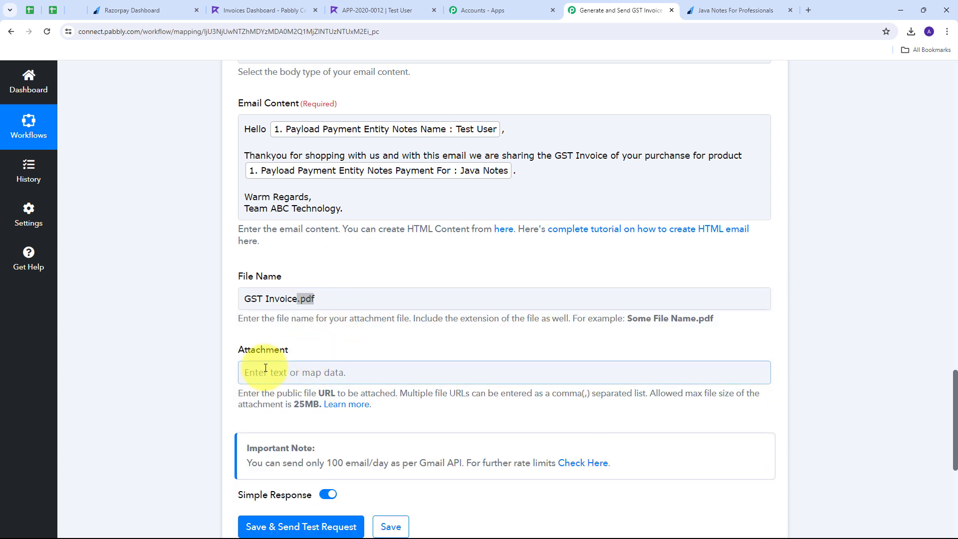
pyautogui.scroll(-1, 352, 345)
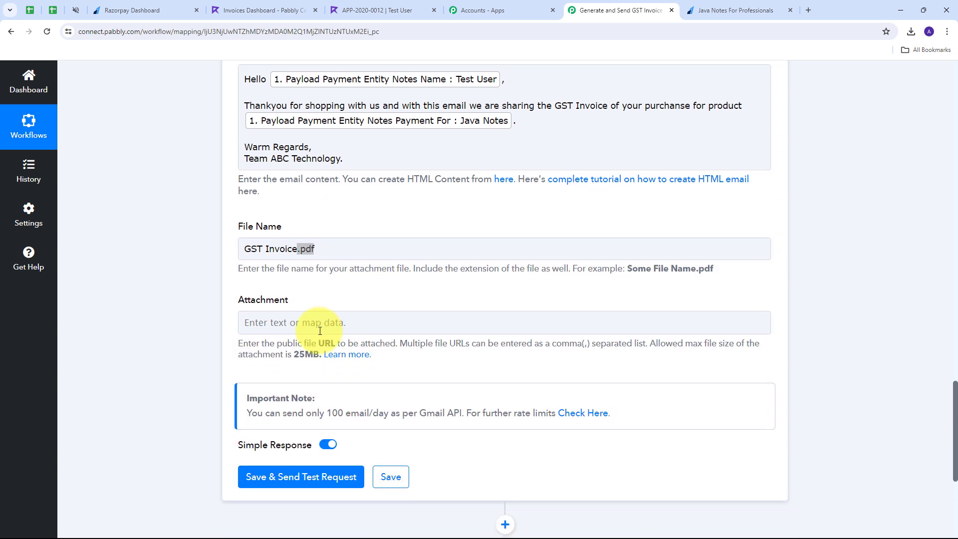
# Map the Refrens Create Invoice step's Share Pdf link into the Attachment field.
pyautogui.click(289, 322)
pyautogui.scroll(-2, 424, 279)
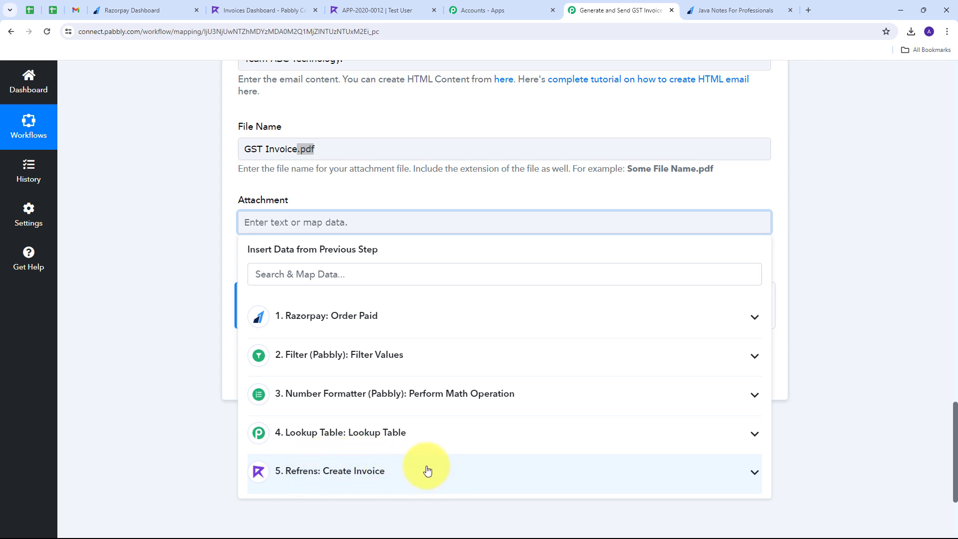
pyautogui.click(426, 470)
pyautogui.scroll(-15, 446, 336)
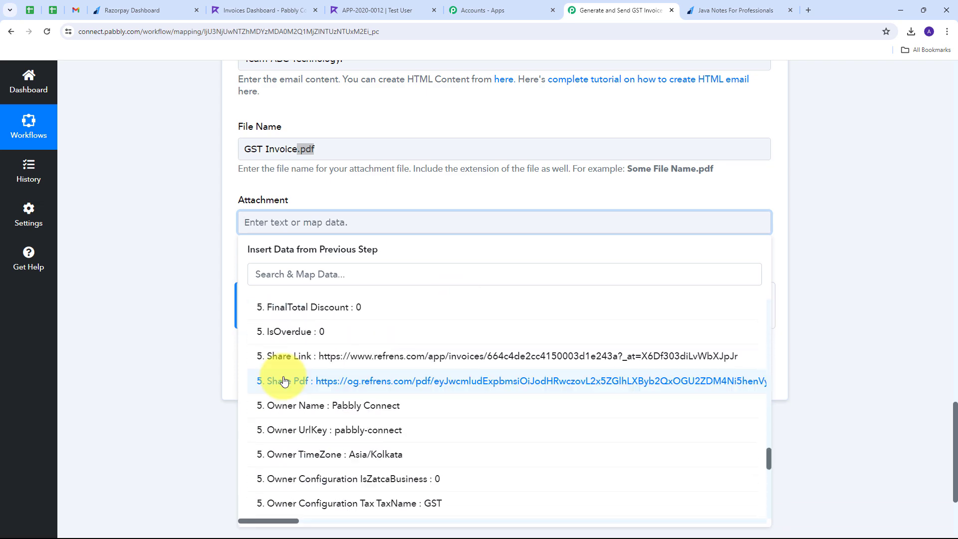
pyautogui.click(385, 382)
pyautogui.click(141, 208)
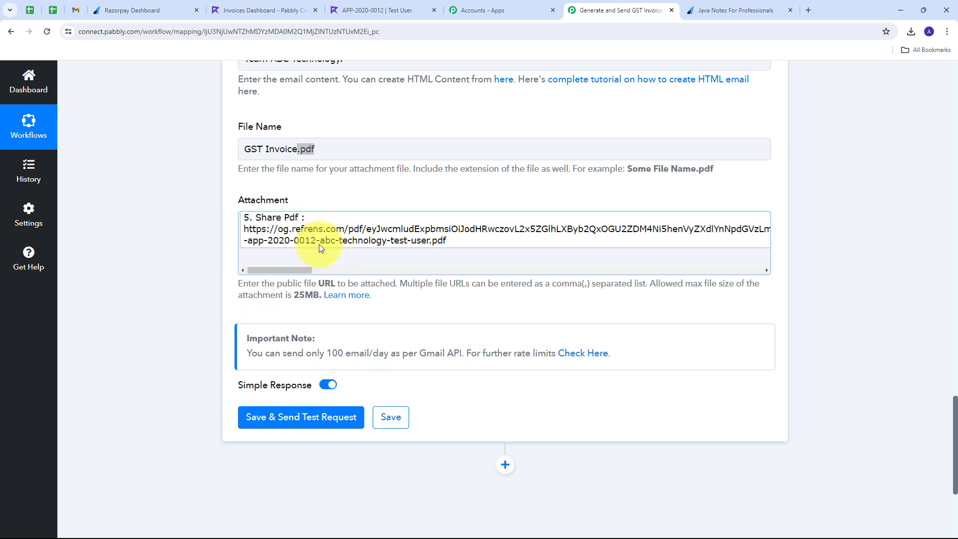
pyautogui.scroll(1, 299, 246)
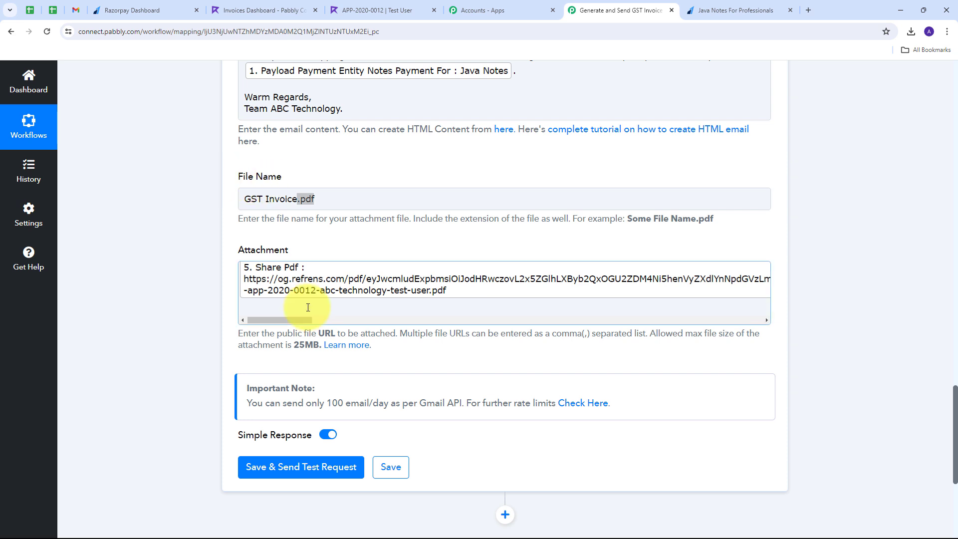
pyautogui.scroll(1, 217, 283)
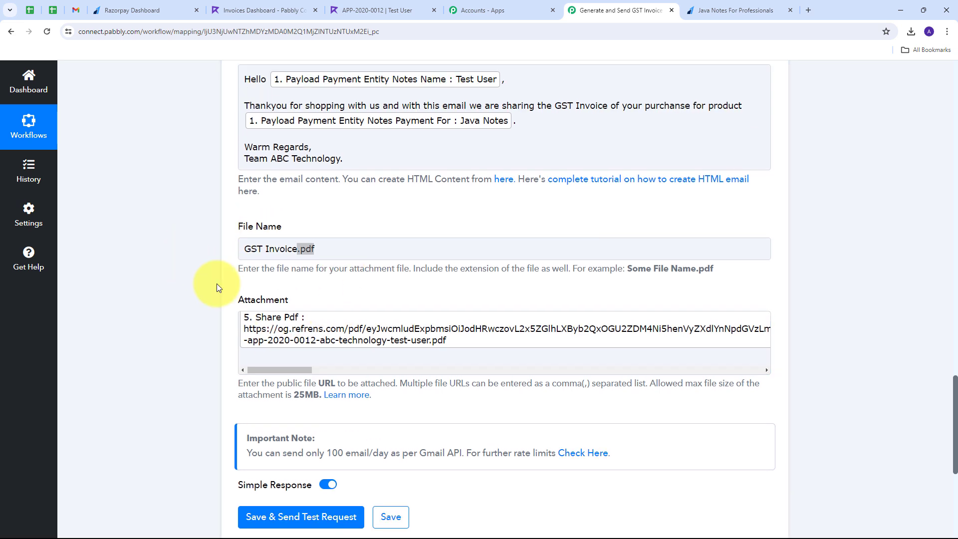
pyautogui.click(288, 323)
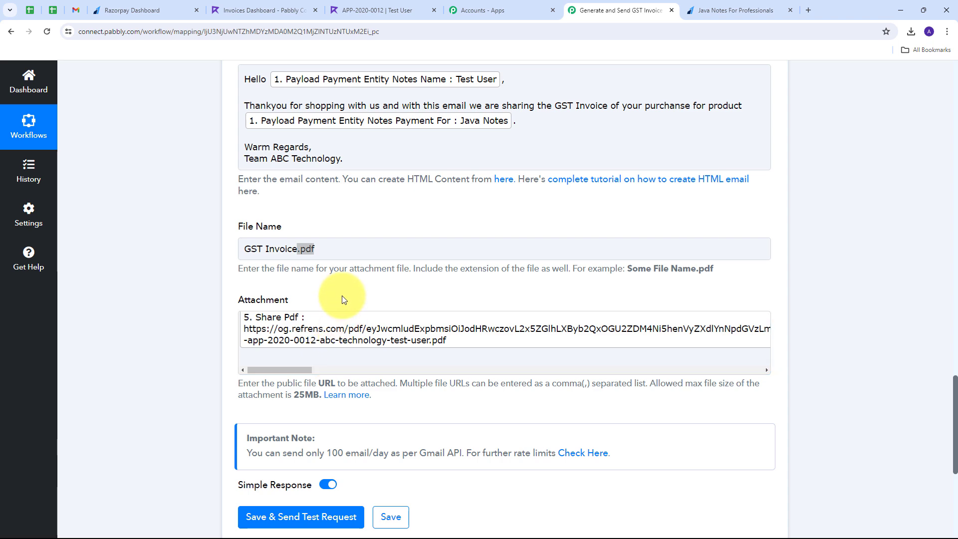
# Save the Gmail step, send a test email, and confirm Response Result Status reads 'sent'.
pyautogui.scroll(-3, 329, 309)
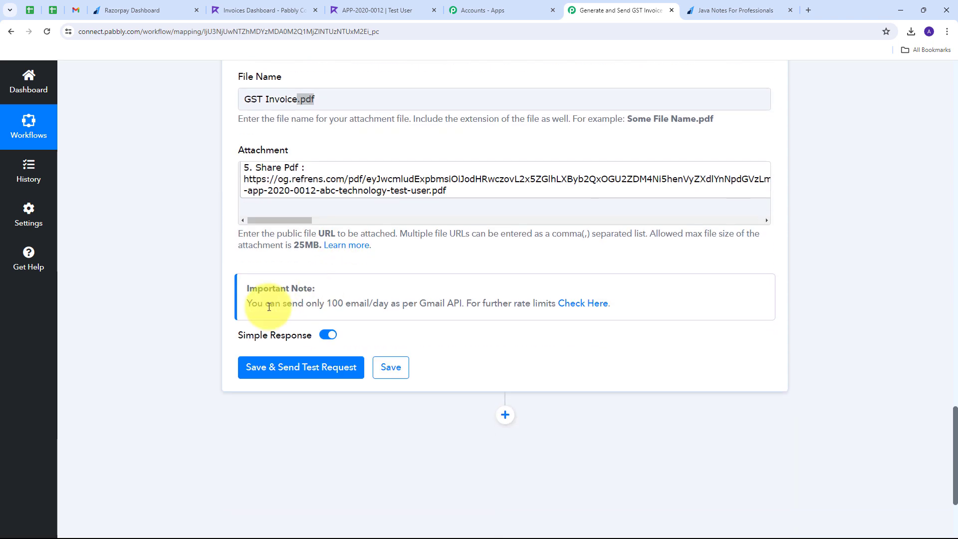
pyautogui.click(303, 370)
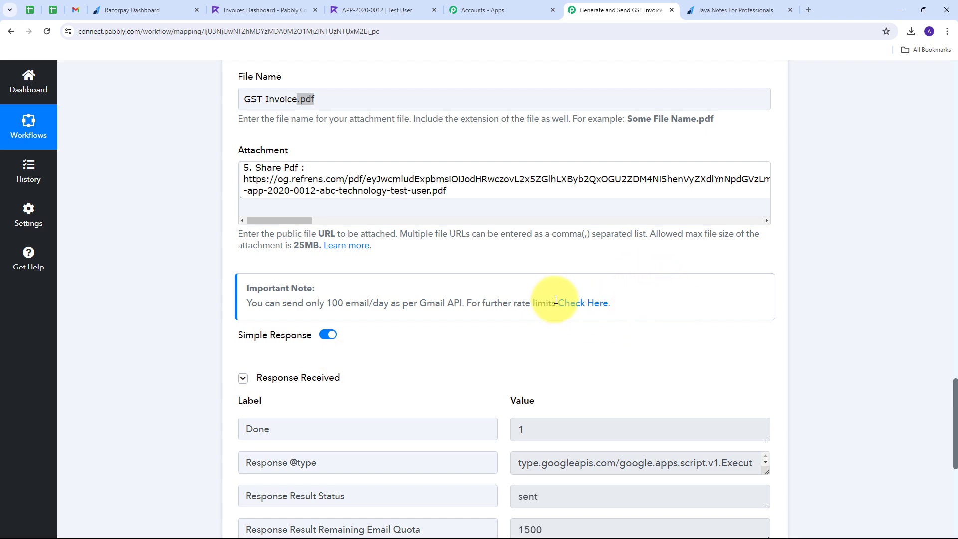
pyautogui.scroll(-3, 499, 280)
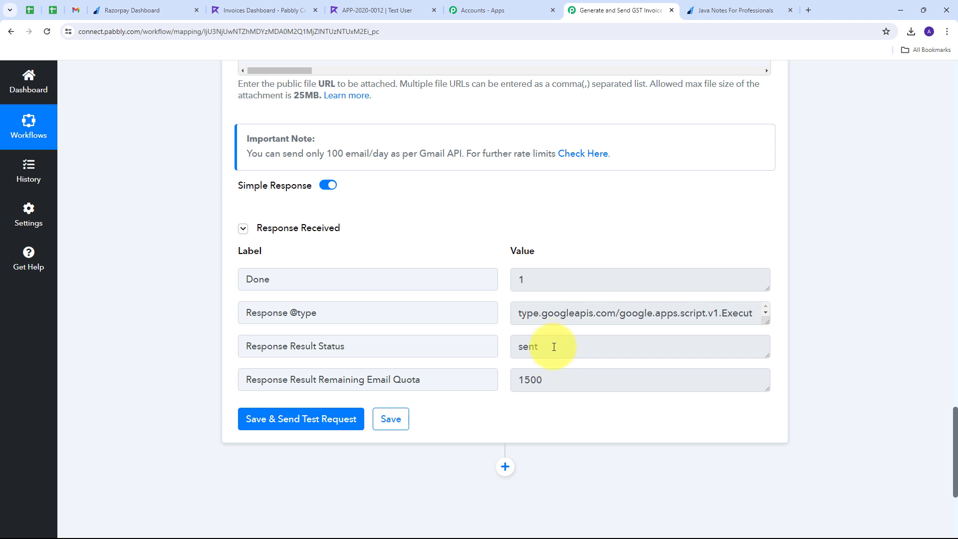
pyautogui.doubleClick(529, 346)
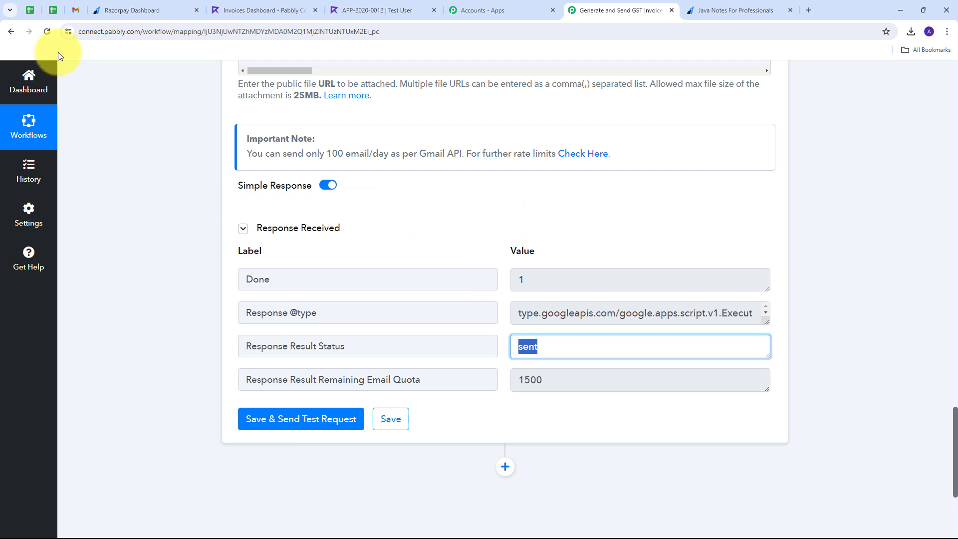
# Open the sent 'GST Invoice for your purchase' email in Gmail and highlight the customer's name in the greeting.
pyautogui.click(73, 14)
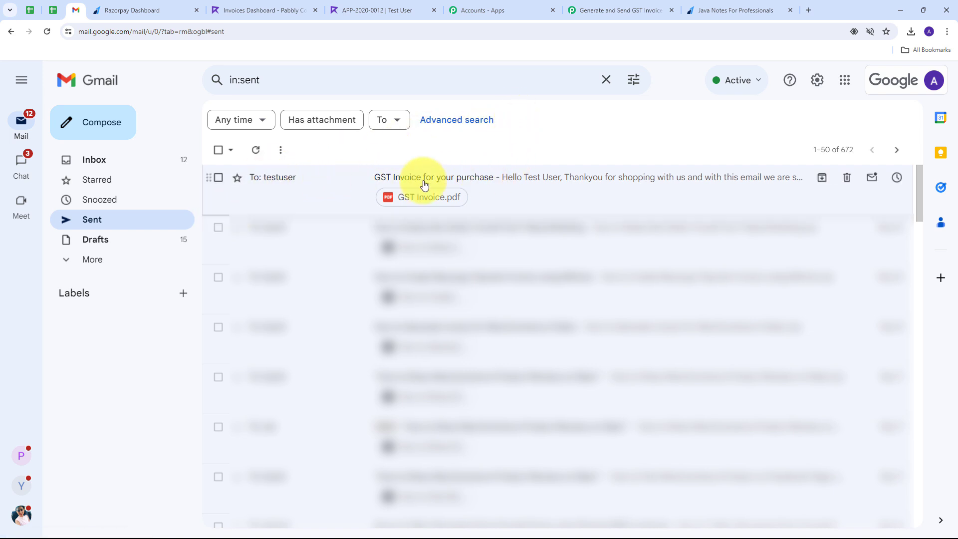
pyautogui.click(484, 182)
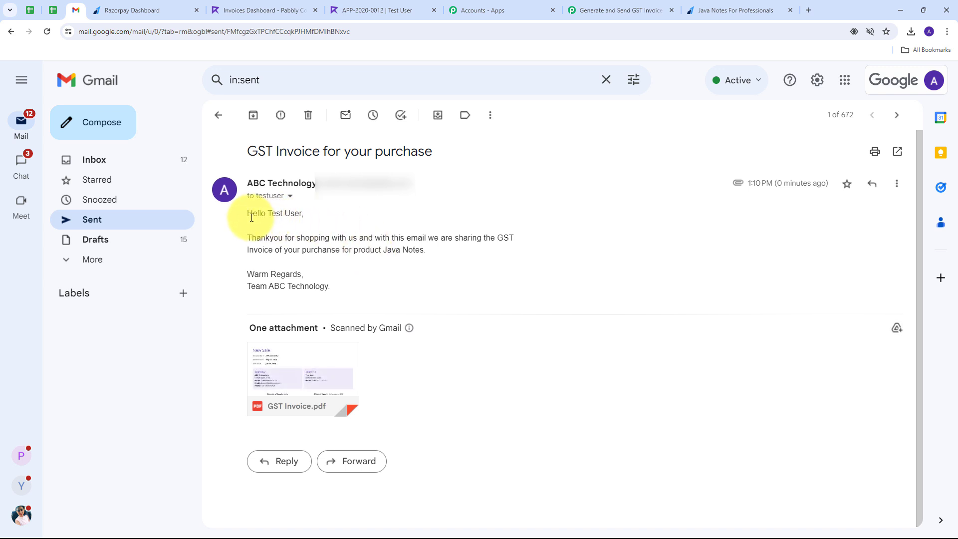
pyautogui.moveTo(271, 214); pyautogui.dragTo(301, 213)
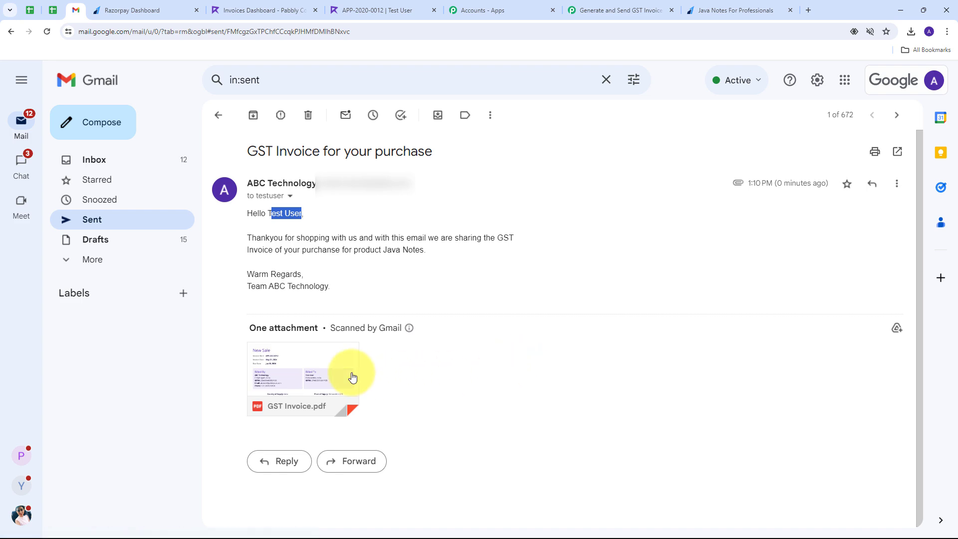
# Preview GST Invoice.pdf to review invoice APP-2020-0012: Java Notes, ₹399 plus ₹19.95 IGST, total ₹418.95.
pyautogui.click(293, 372)
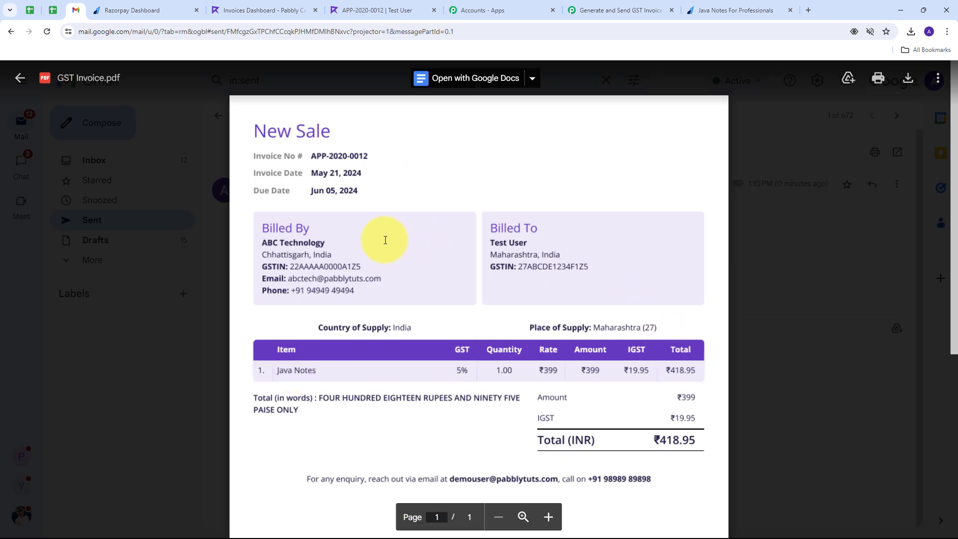
pyautogui.scroll(-2, 379, 227)
pyautogui.scroll(-2, 385, 234)
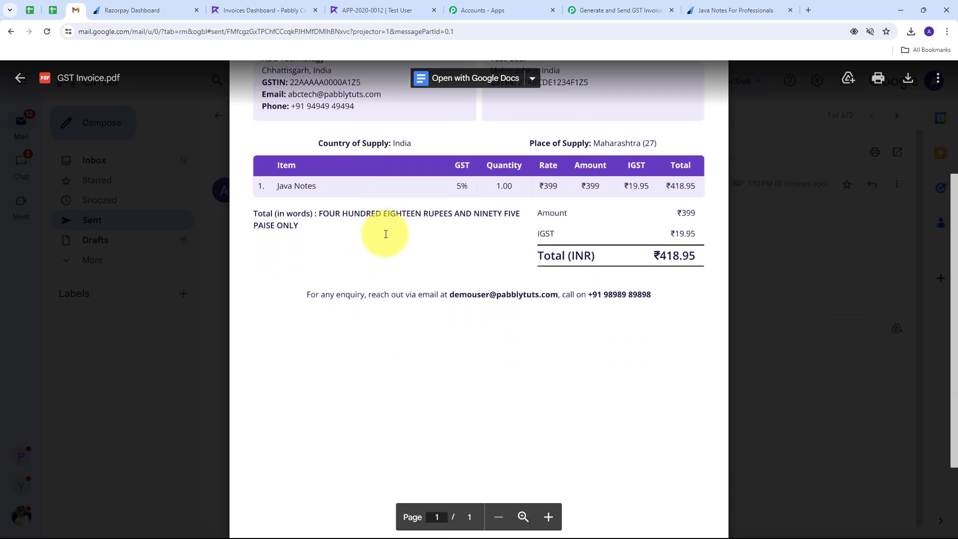
pyautogui.scroll(4, 384, 244)
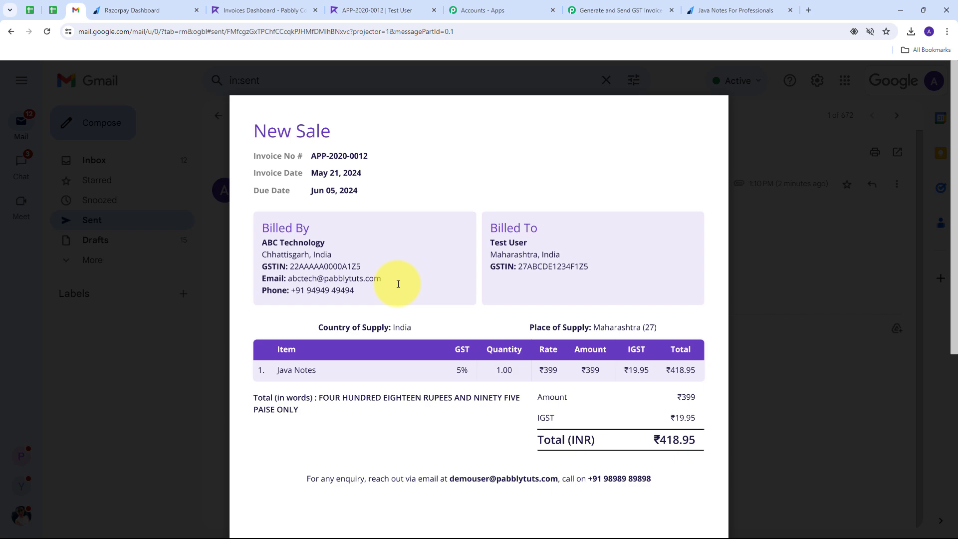
# Return to the Pabbly Connect tab showing the switched-on GST invoice workflow.
pyautogui.click(619, 10)
pyautogui.scroll(15, 502, 160)
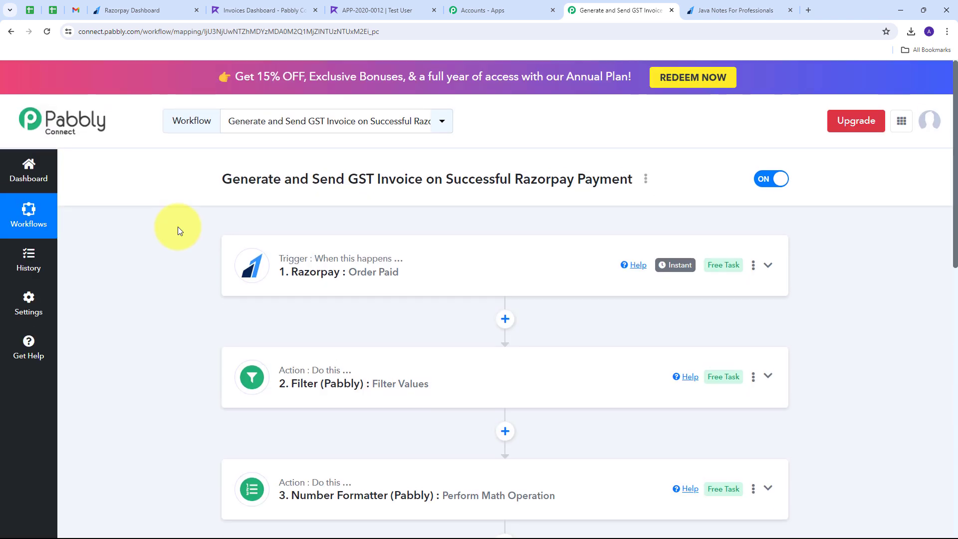
pyautogui.scroll(-5, 177, 227)
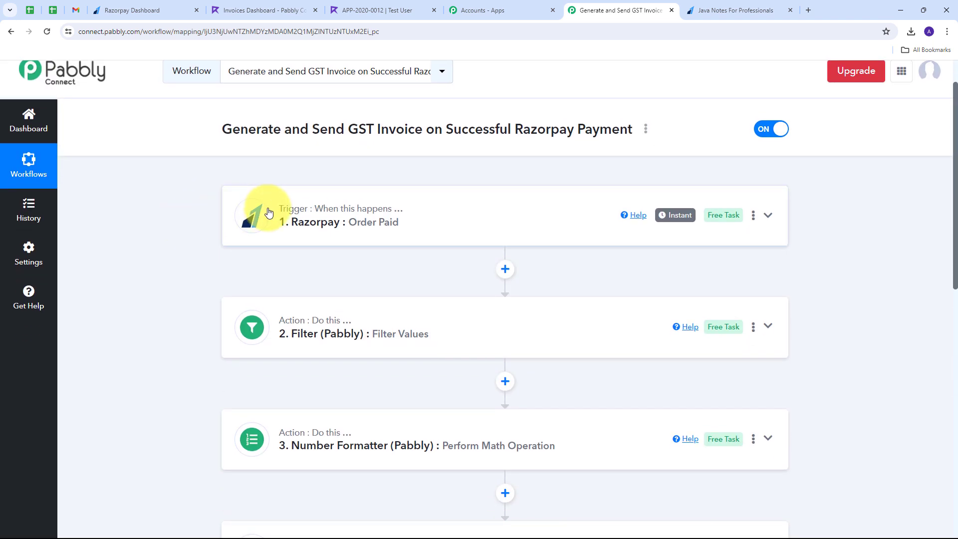
pyautogui.scroll(-2, 193, 385)
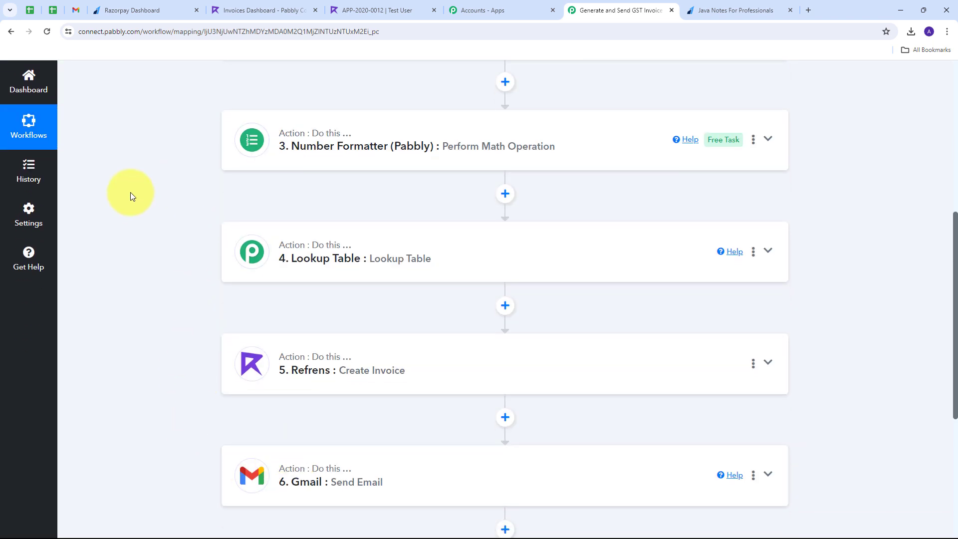
pyautogui.scroll(7, 132, 192)
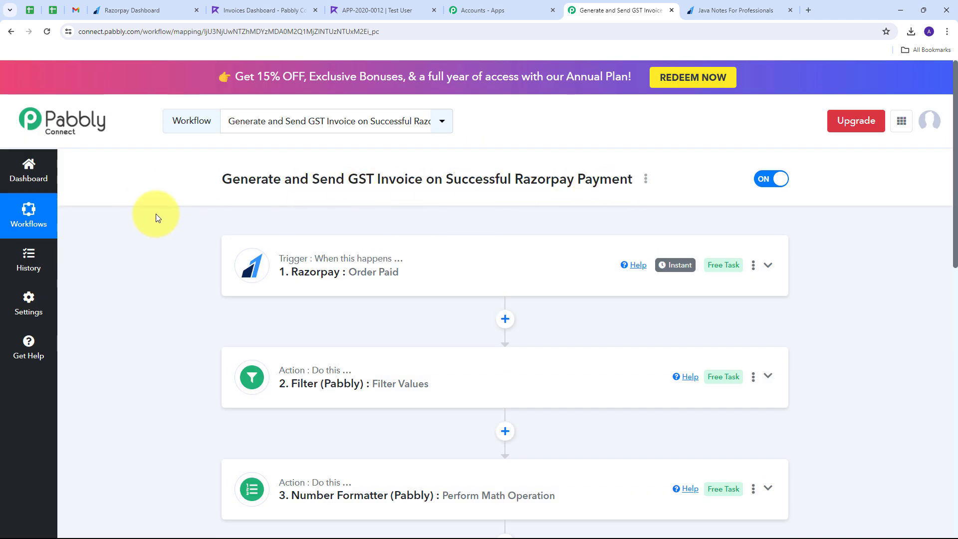
# Scroll through all six steps, from the Razorpay Order Paid trigger through Refrens Create Invoice to Gmail Send Email.
pyautogui.scroll(-1, 156, 216)
pyautogui.scroll(-1, 155, 209)
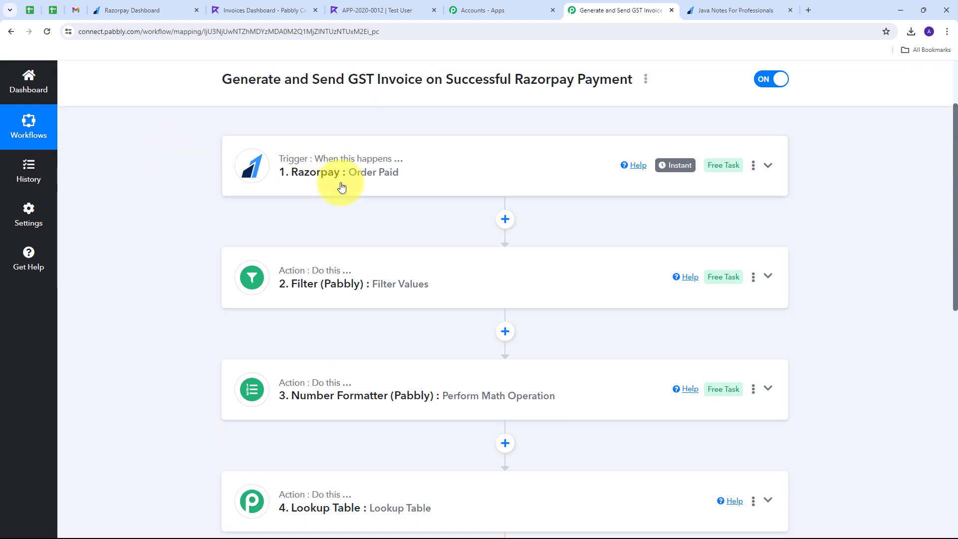
pyautogui.scroll(-1, 198, 150)
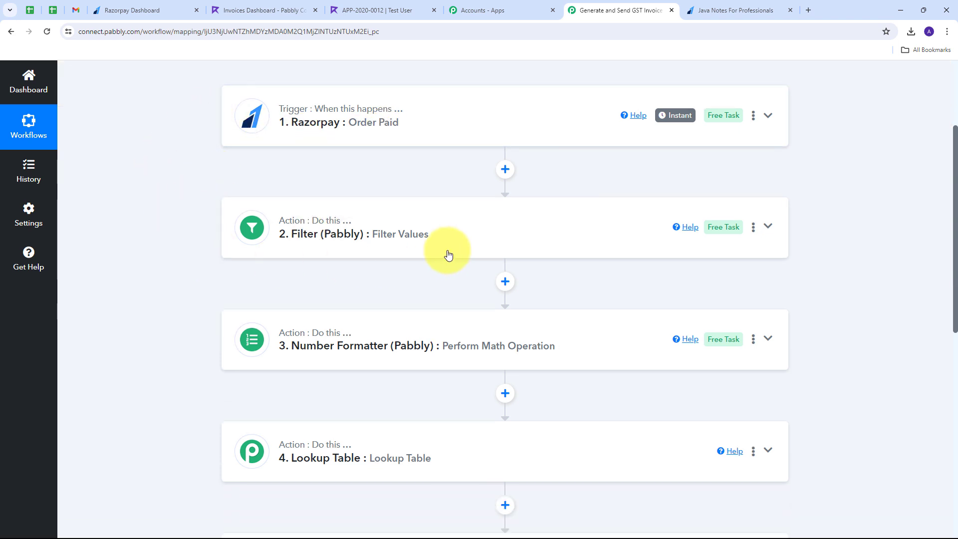
pyautogui.scroll(-1, 197, 211)
pyautogui.scroll(-1, 196, 211)
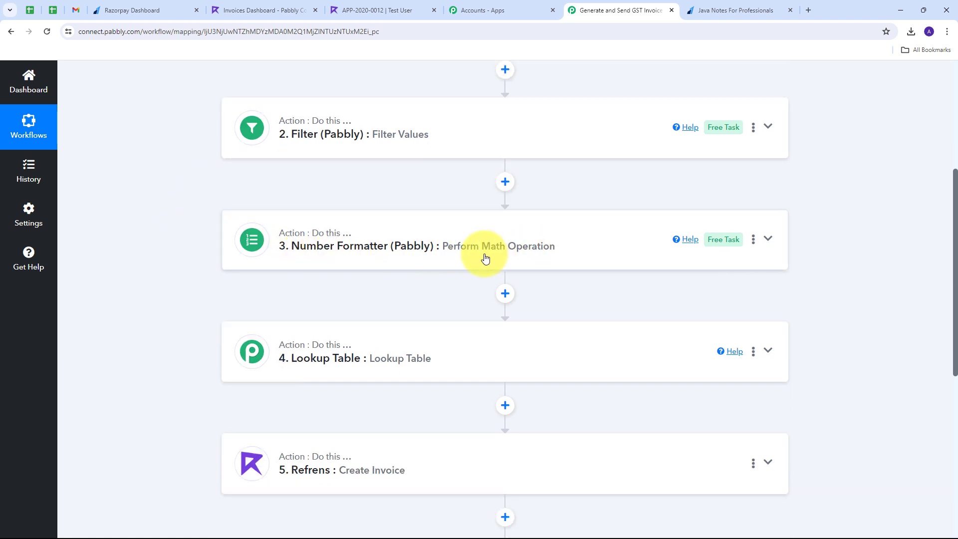
pyautogui.scroll(-1, 306, 250)
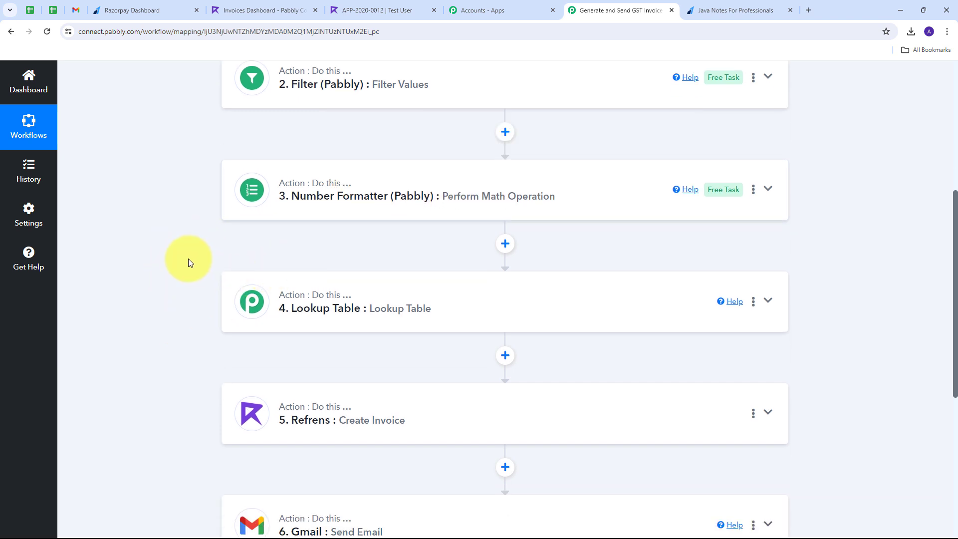
pyautogui.scroll(-2, 192, 258)
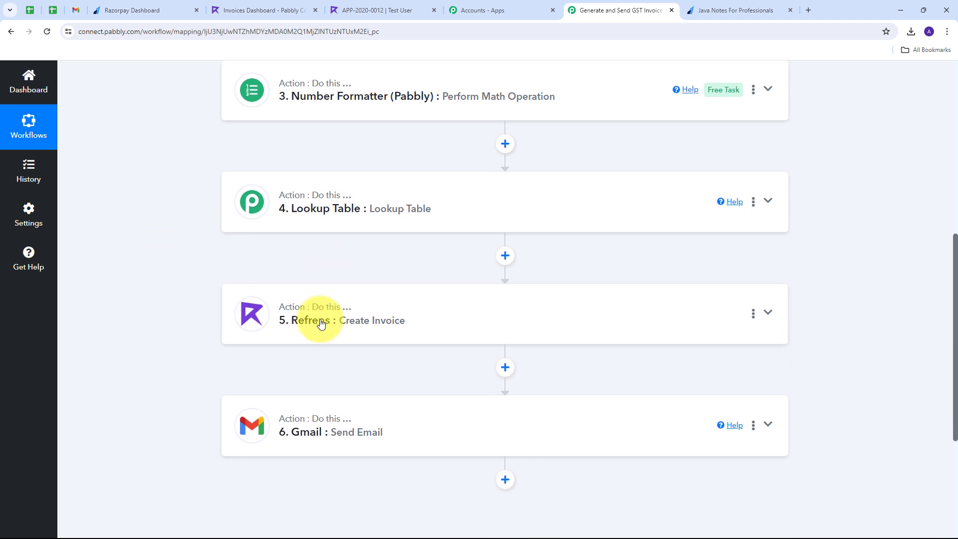
pyautogui.scroll(-1, 248, 312)
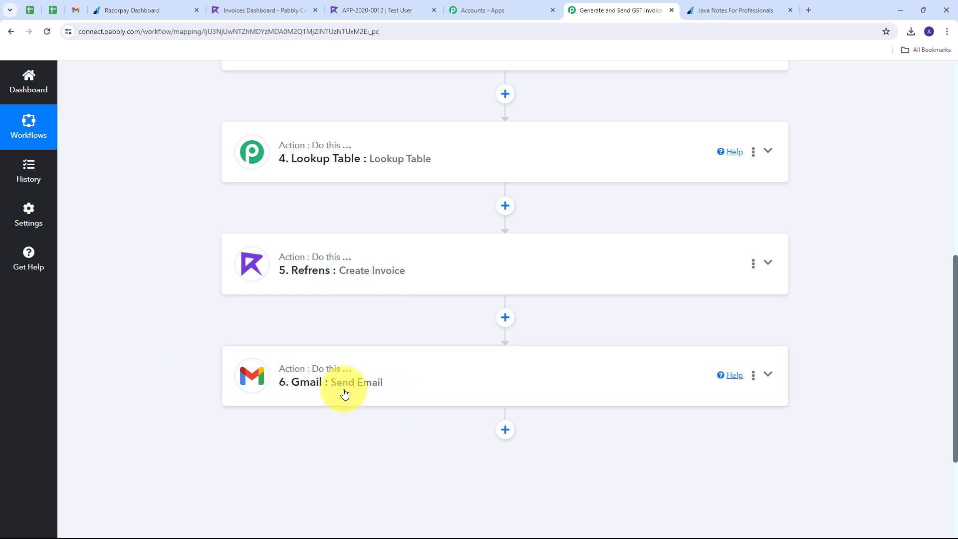
pyautogui.scroll(8, 220, 314)
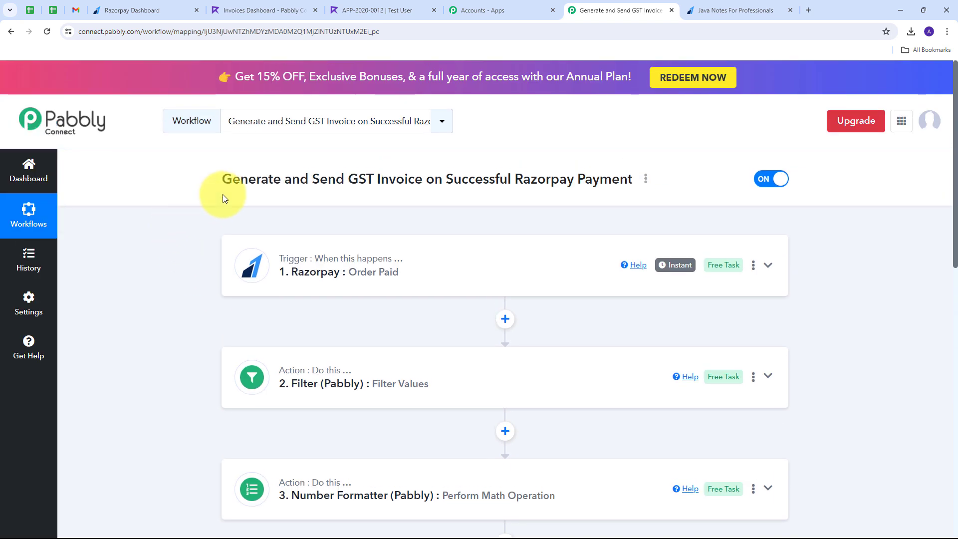